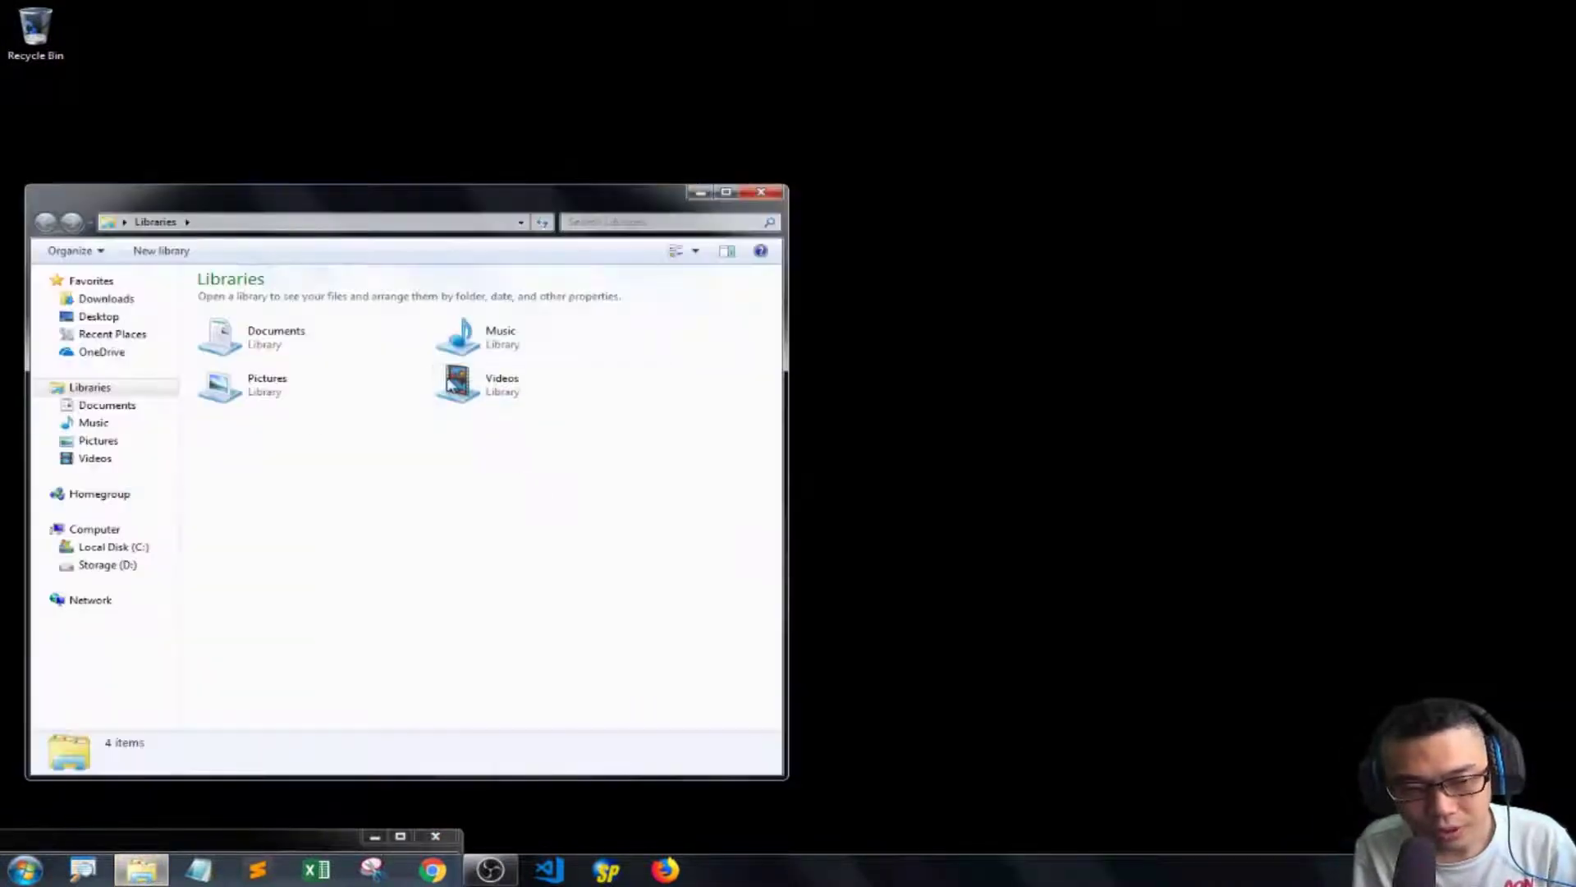
Launch shotcut.exe from Storage (D:) > Program Files > Shotcut in Explorer
click(114, 565)
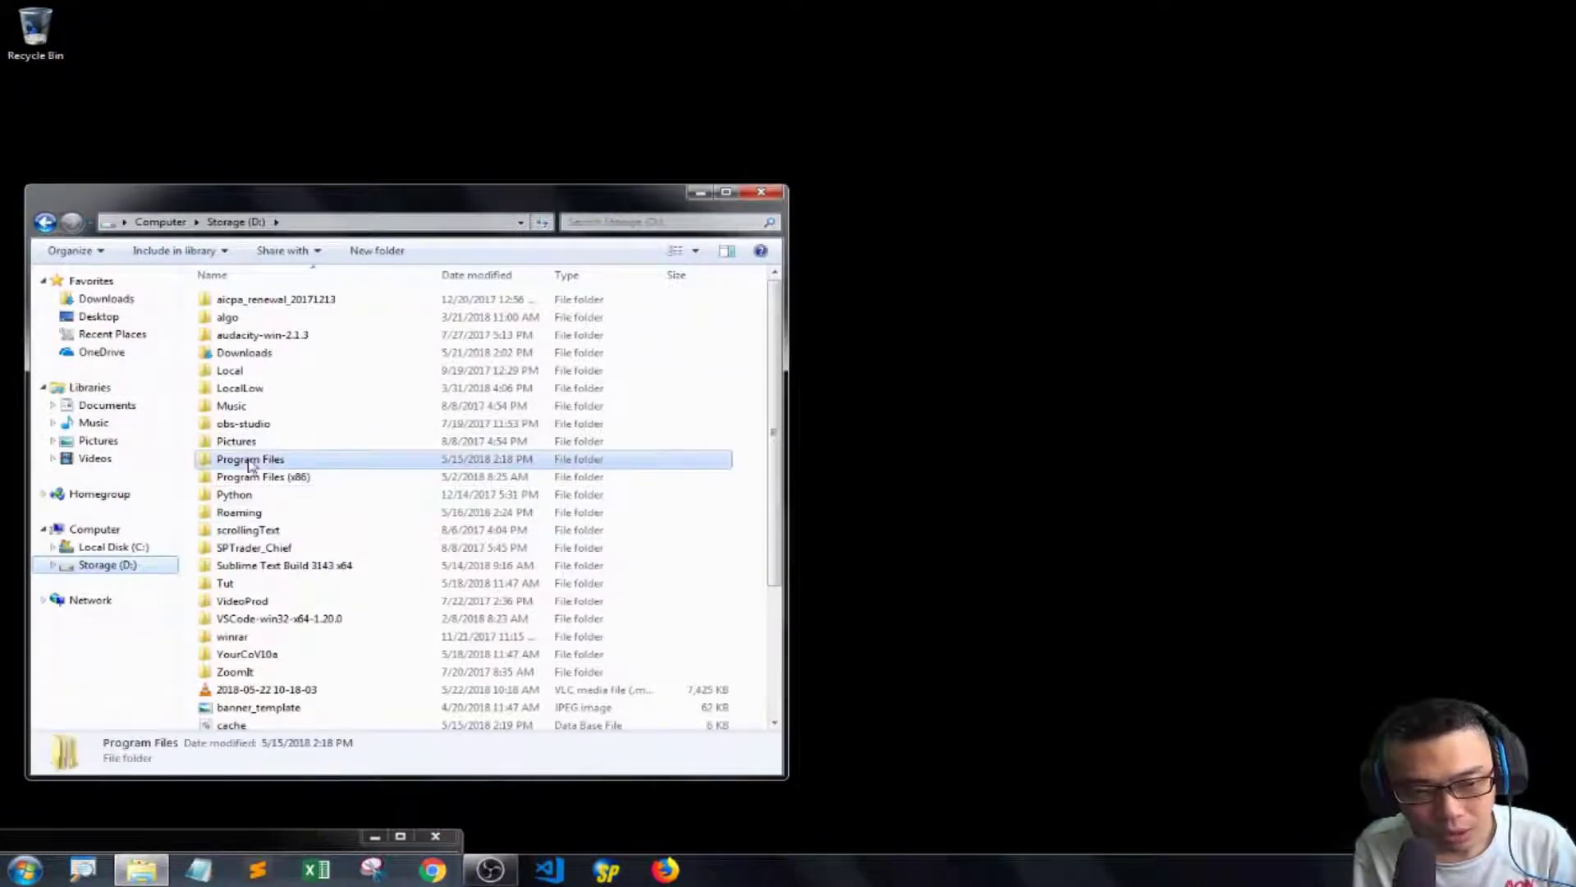
double_click(250, 458)
click(246, 407)
key(super+plus)
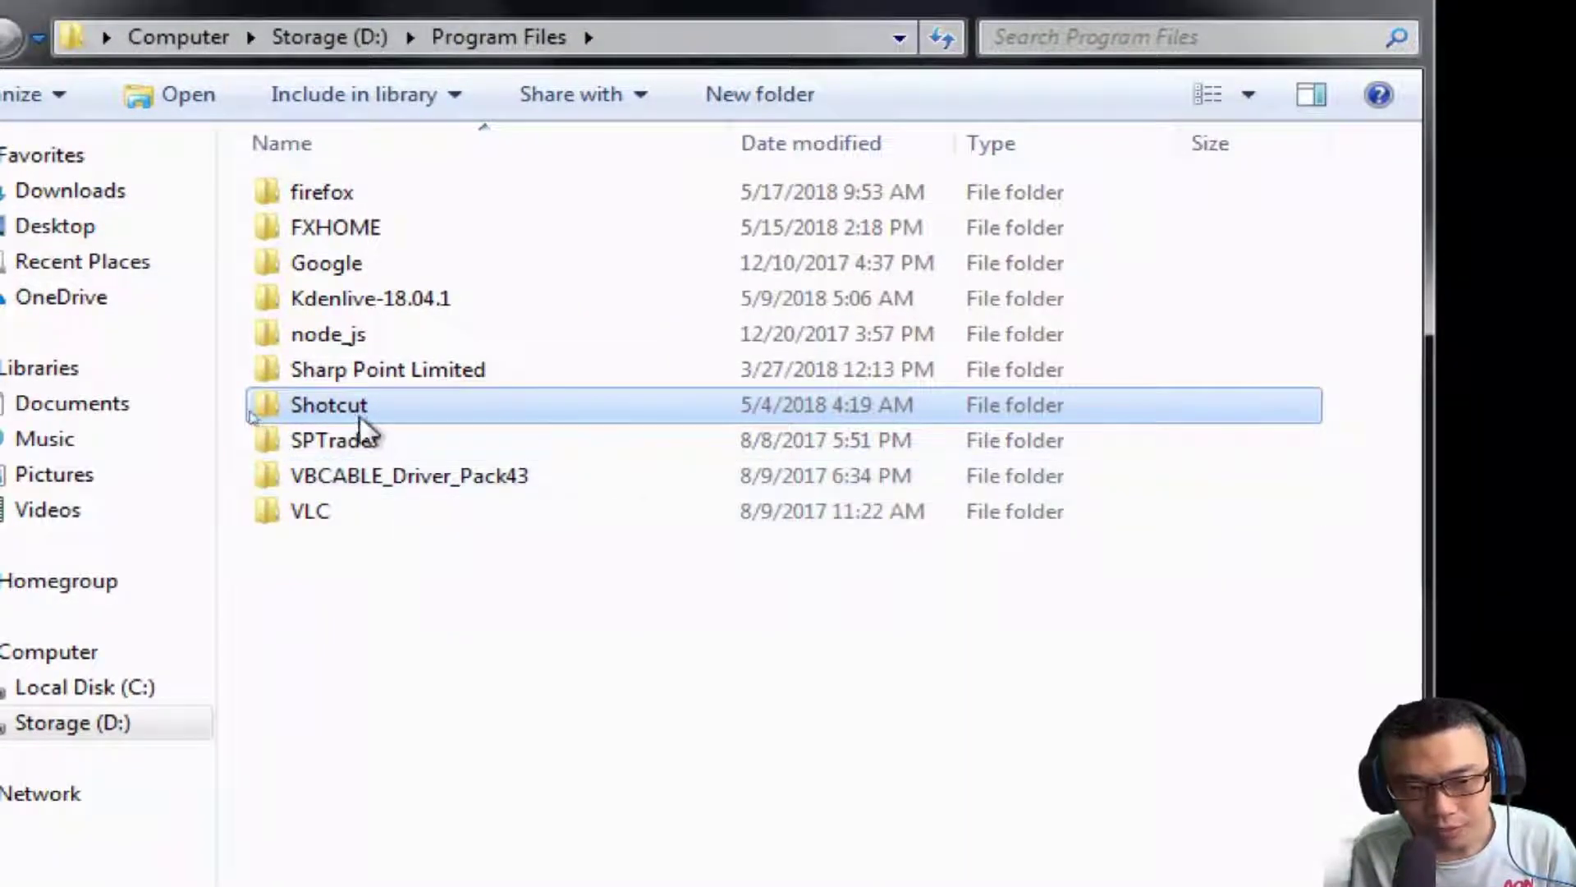
key(super+minus)
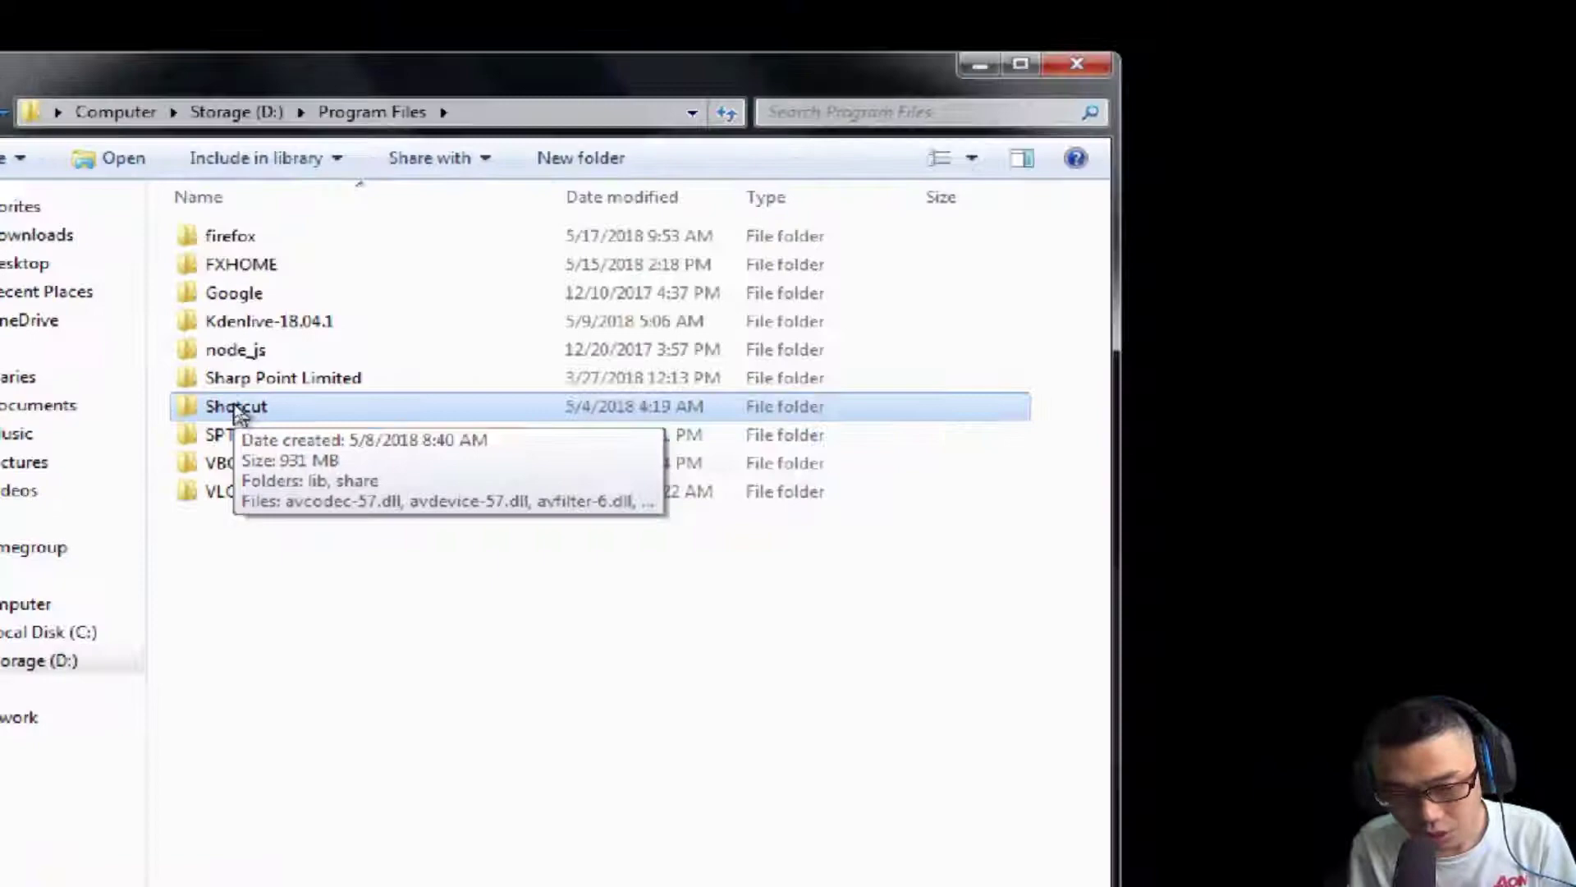
double_click(236, 406)
scroll(225, 574, down, 15)
click(234, 669)
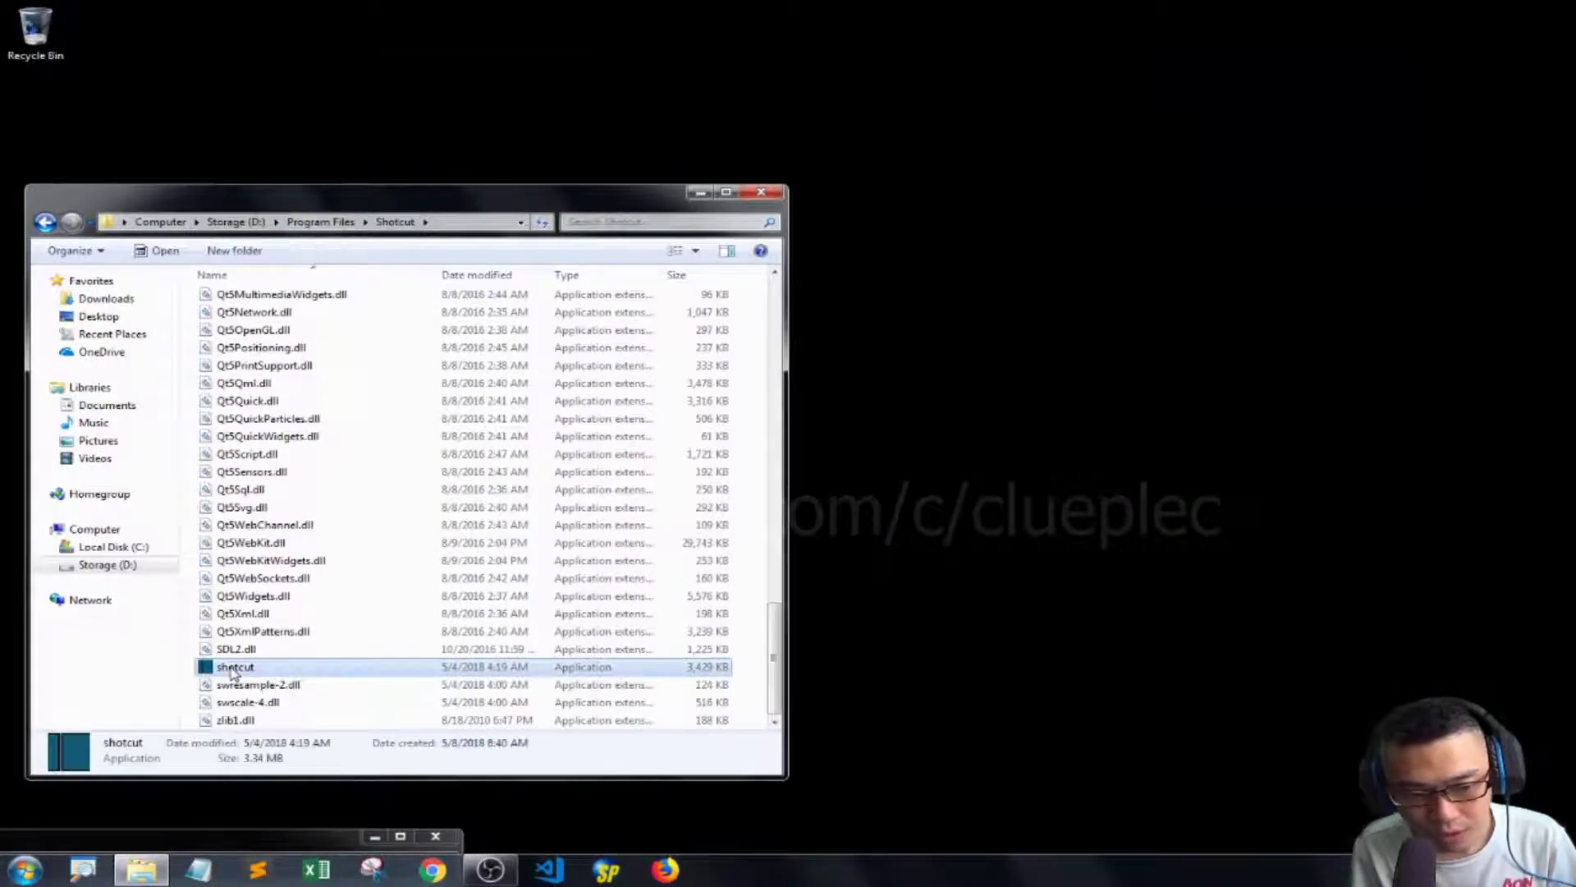
key(super+plus)
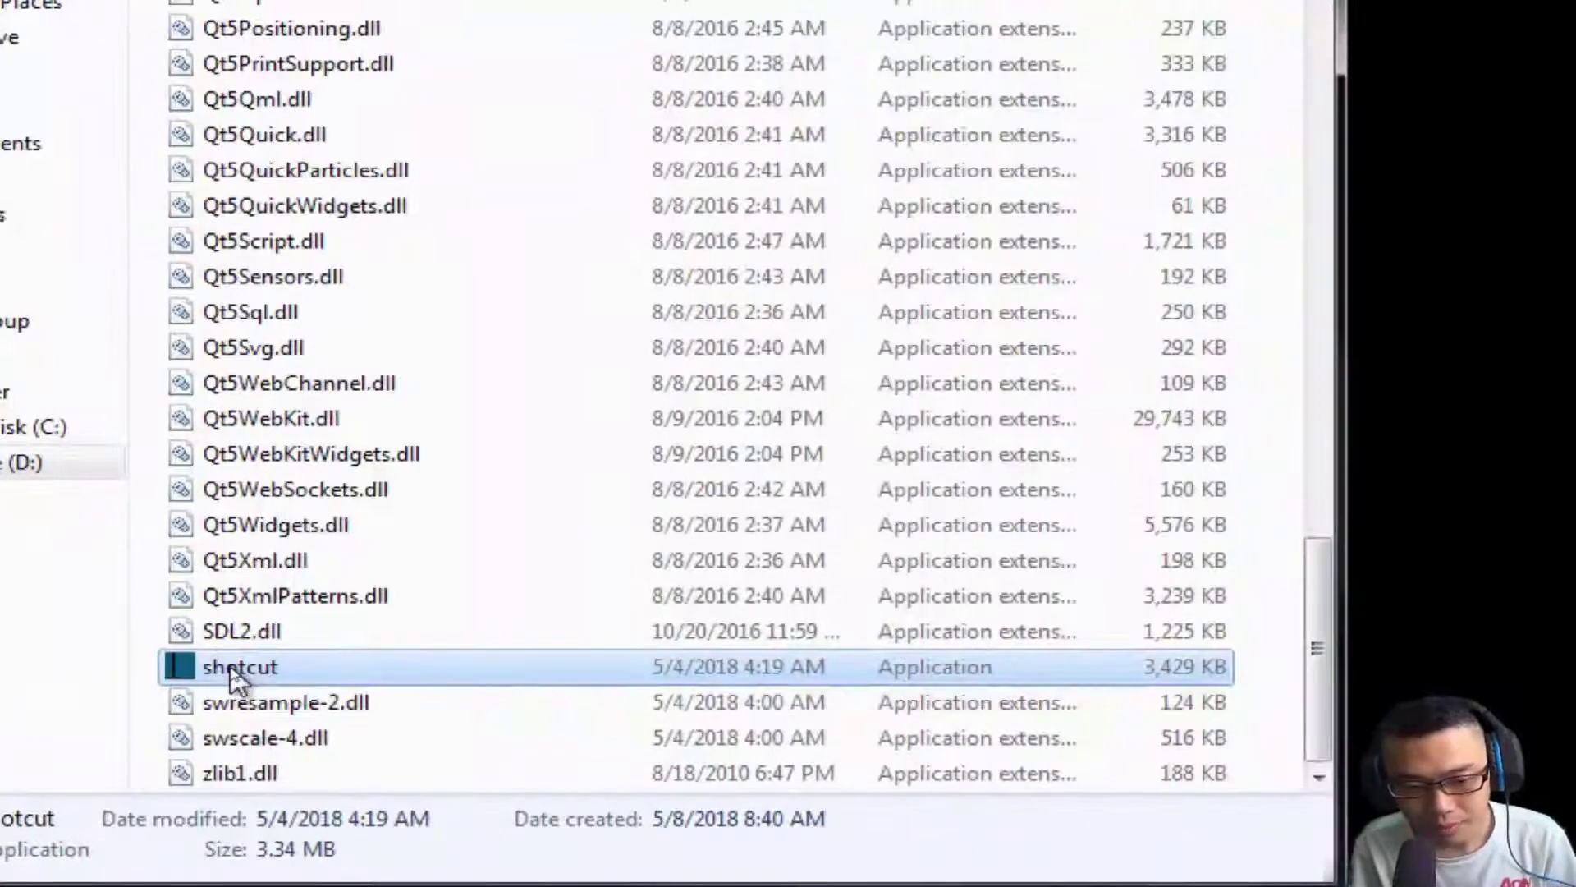
key(super+minus)
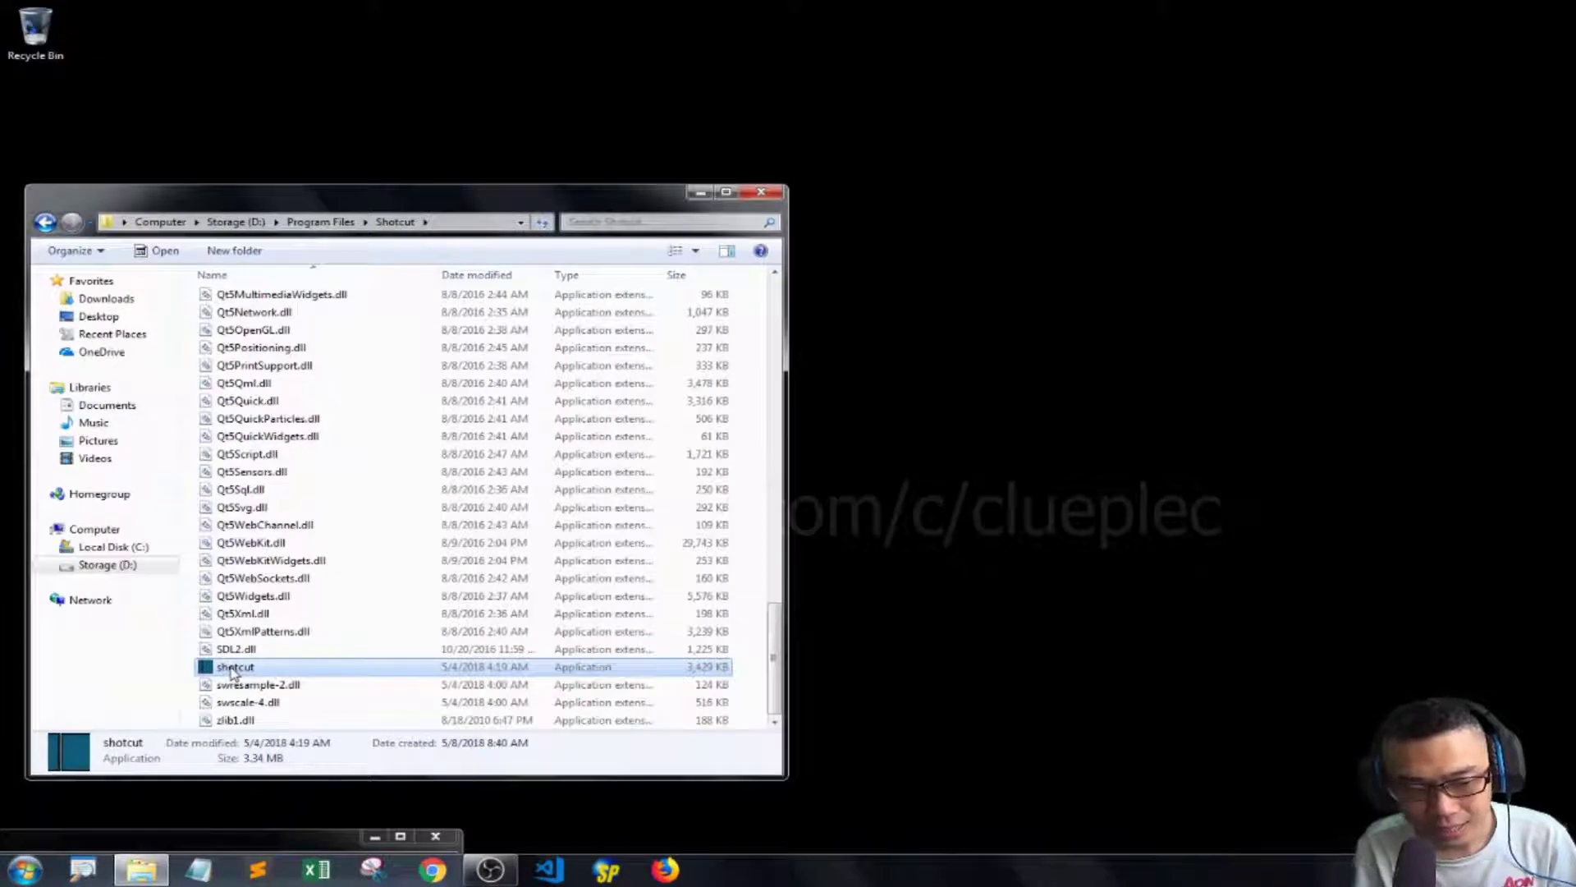
double_click(232, 671)
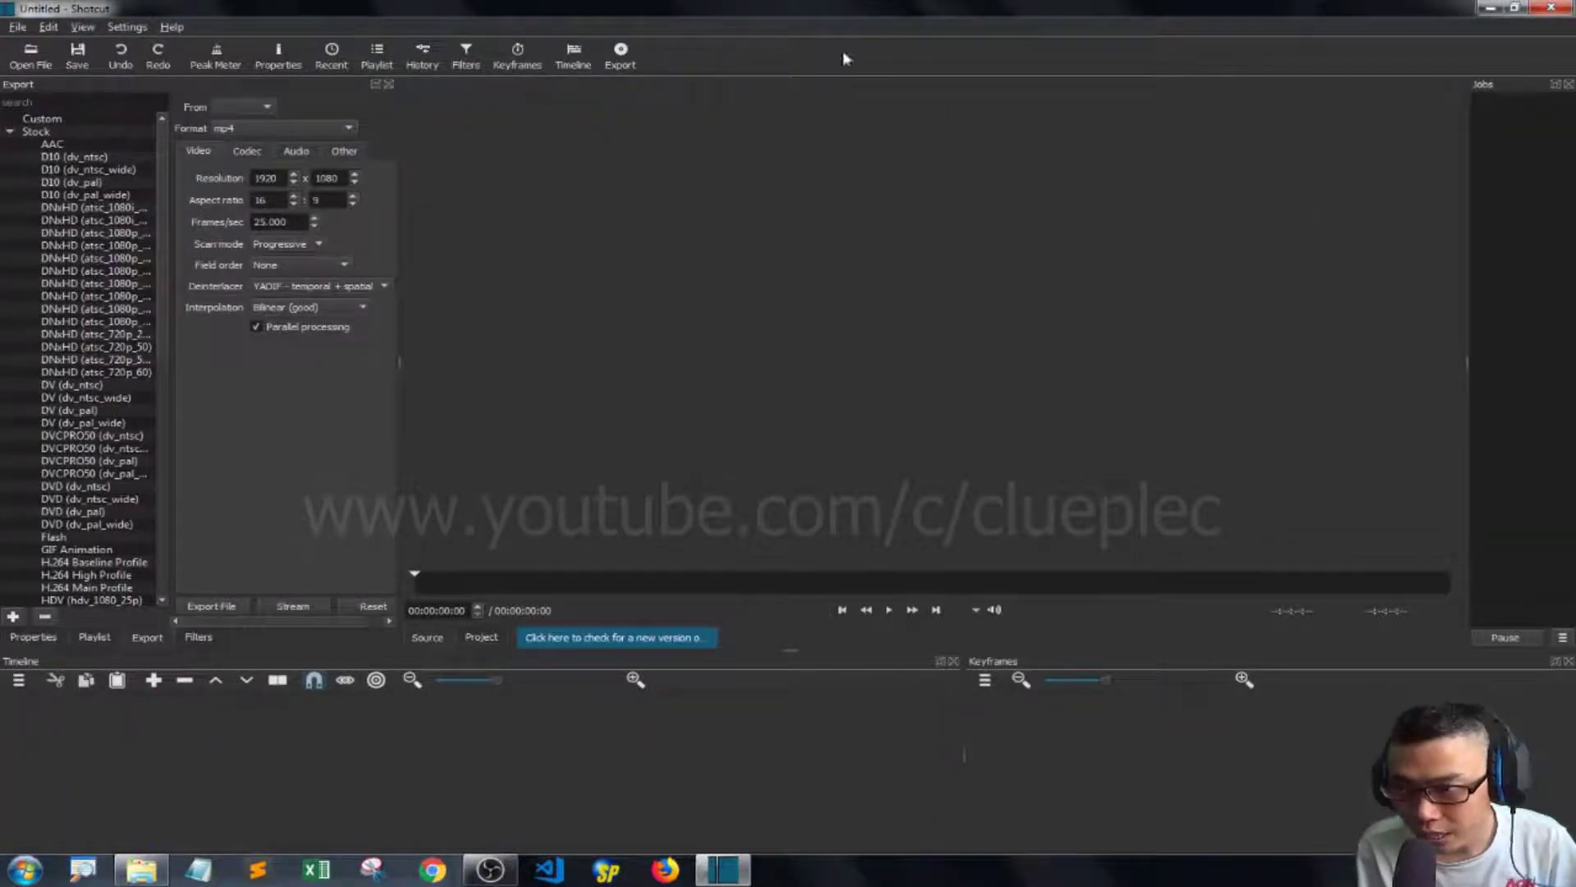
Close the Jobs, Export, Keyframes and Playlist docks, show the Timeline, and open the File menu
click(1568, 84)
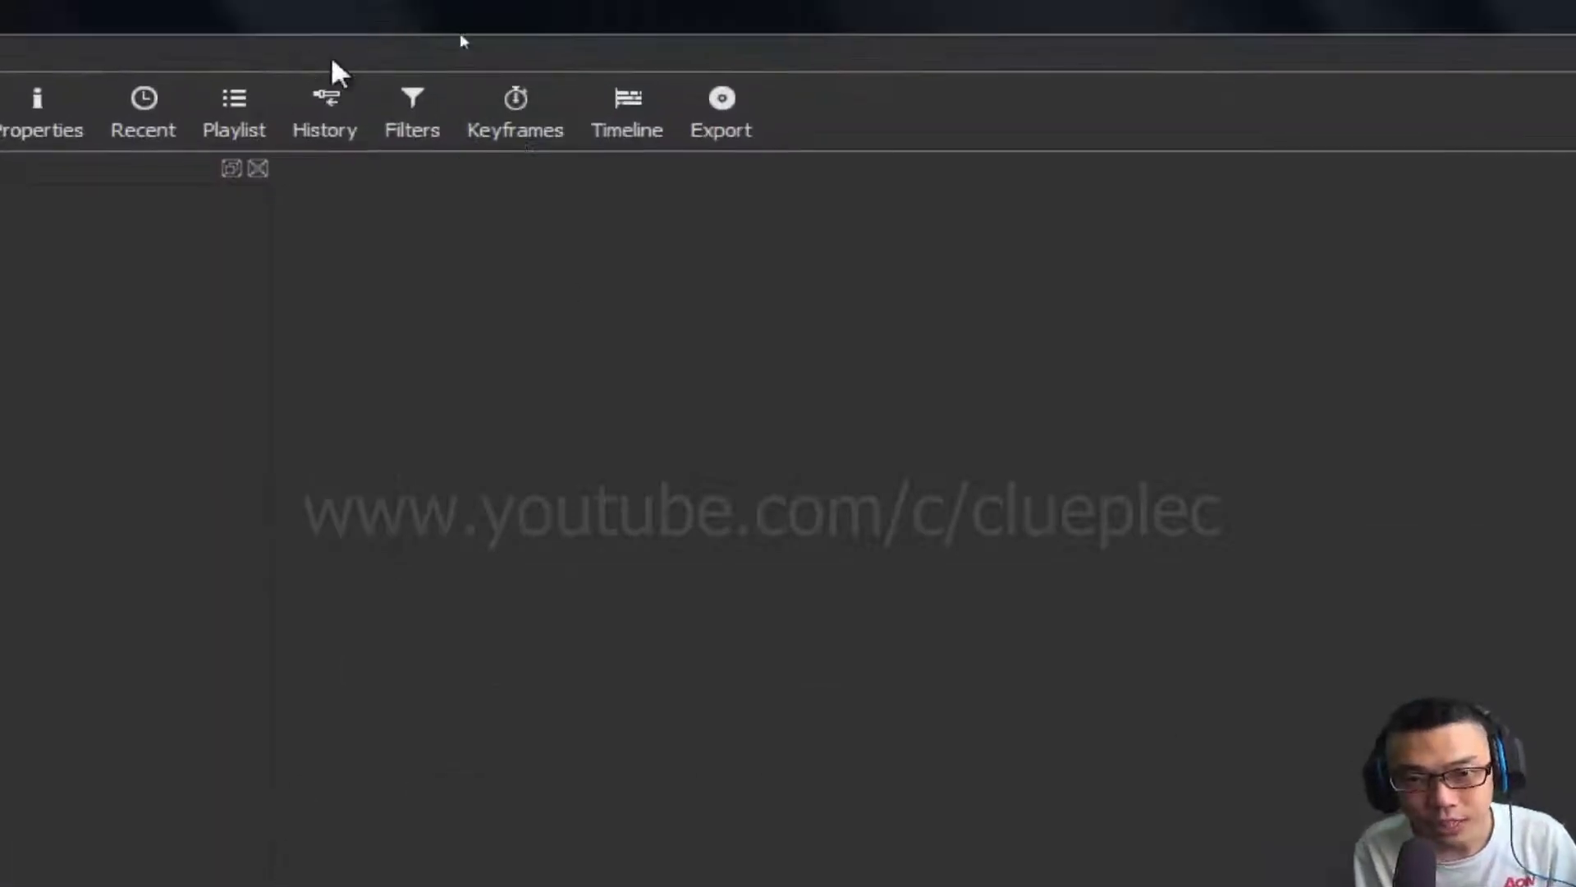
click(647, 134)
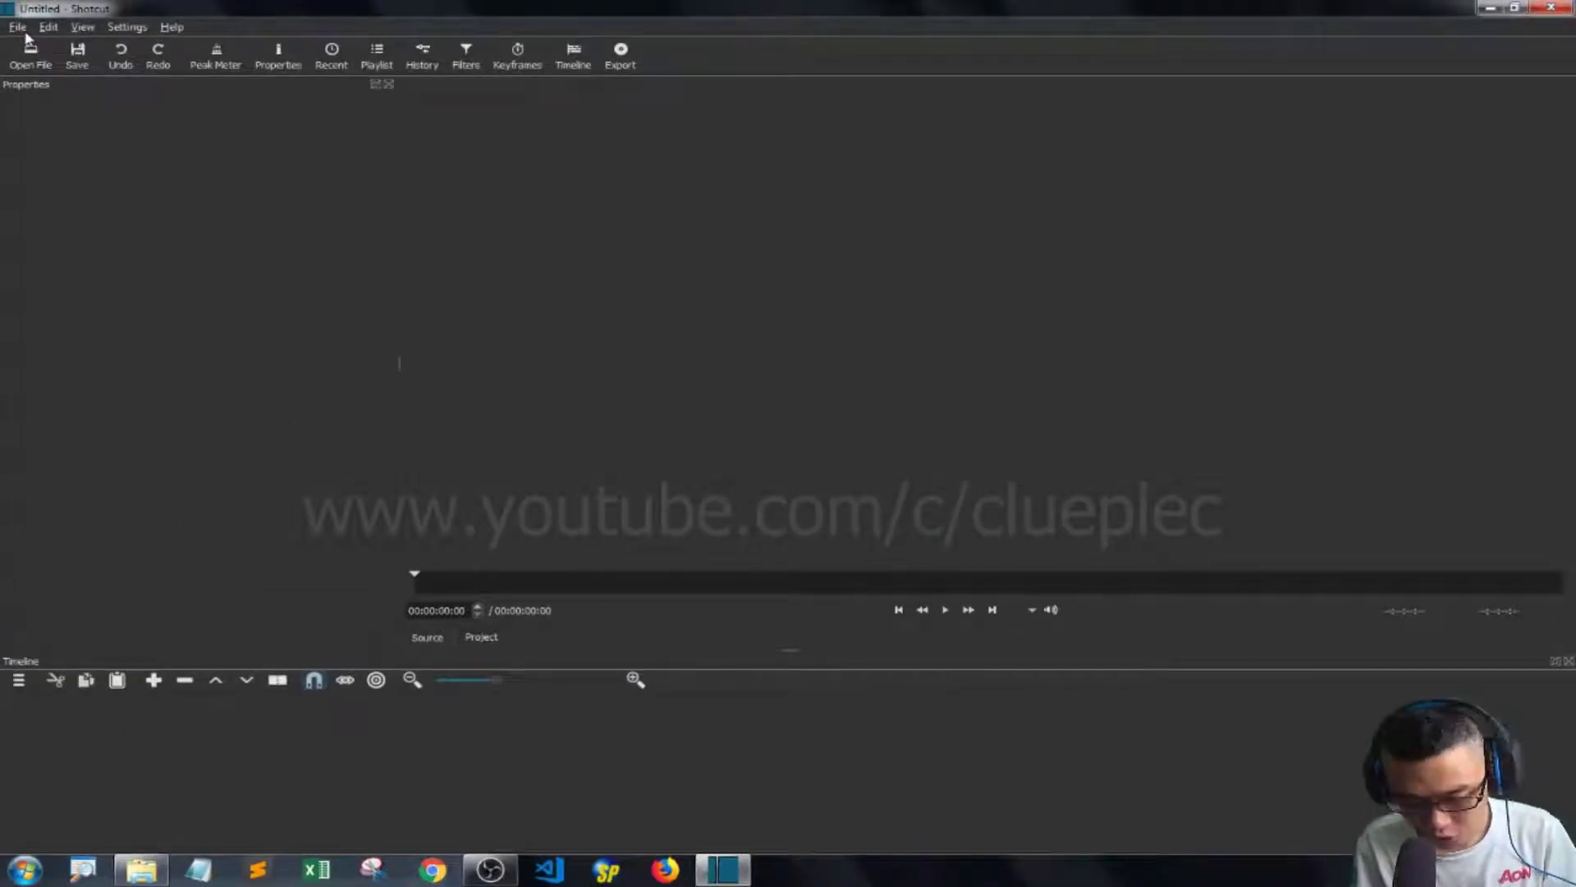
click(22, 29)
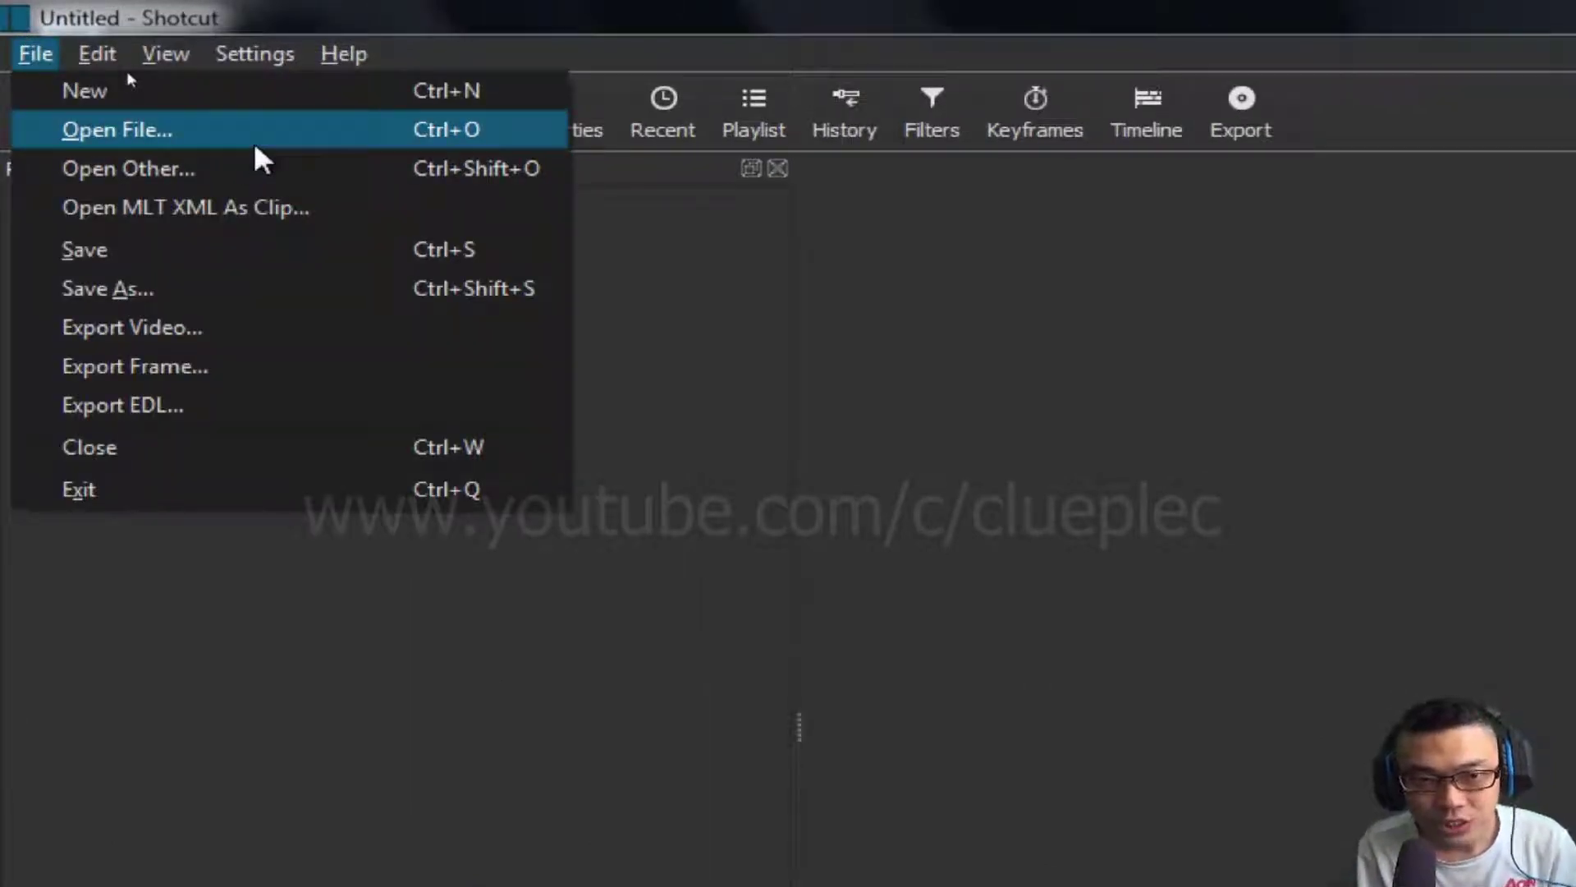
Open je_num_pic1.PNG and place it as a clip on the V1 timeline track
click(460, 135)
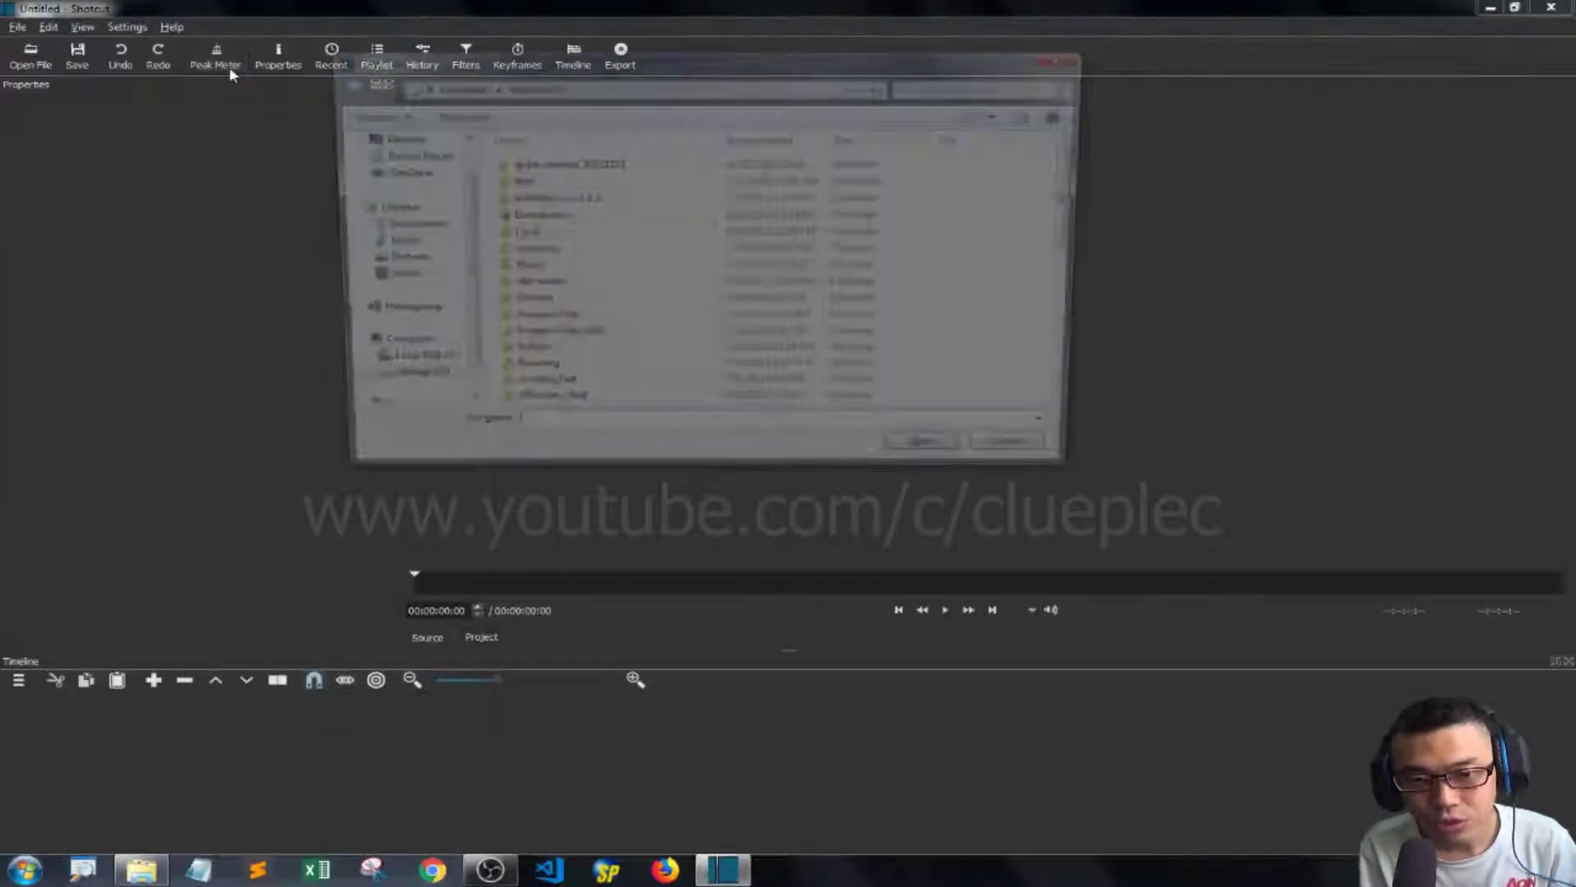
scroll(574, 307, down, 5)
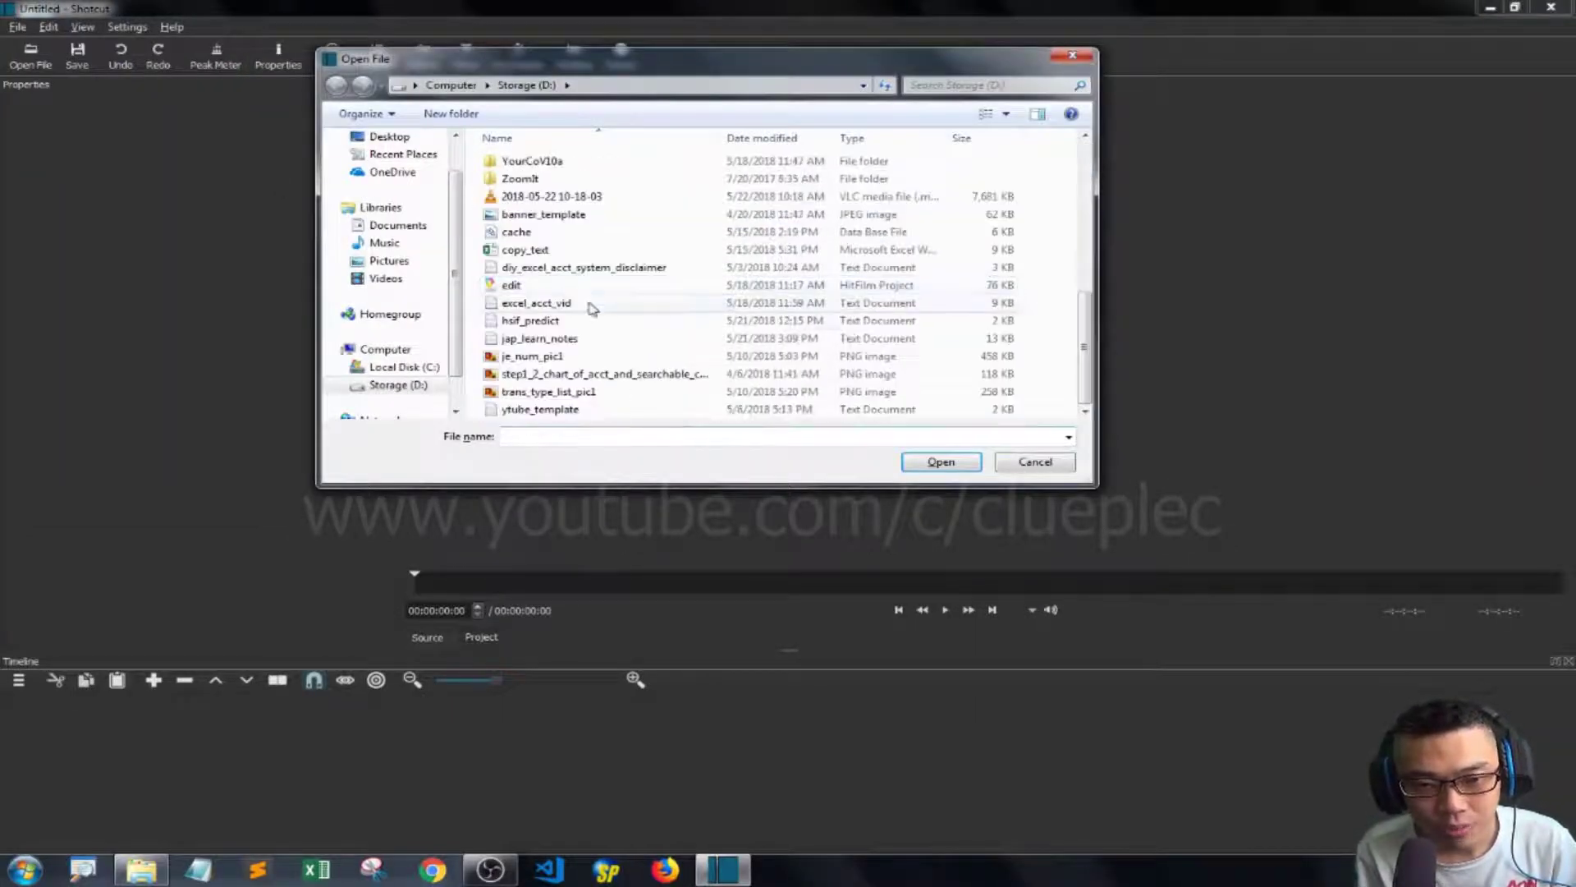
double_click(542, 356)
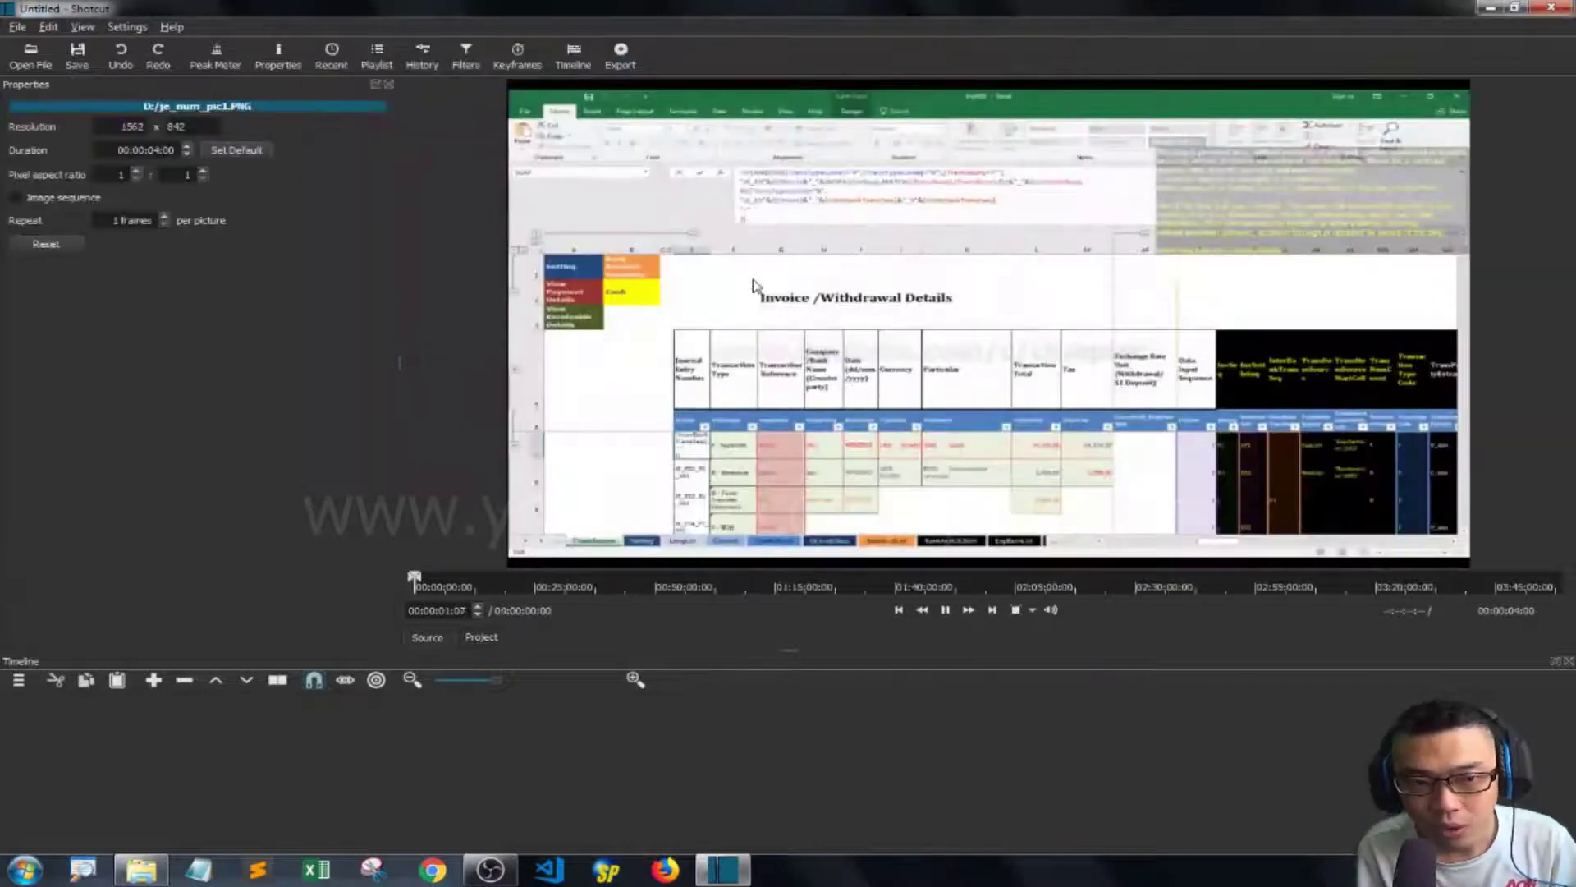
drag(755, 285, 49, 727)
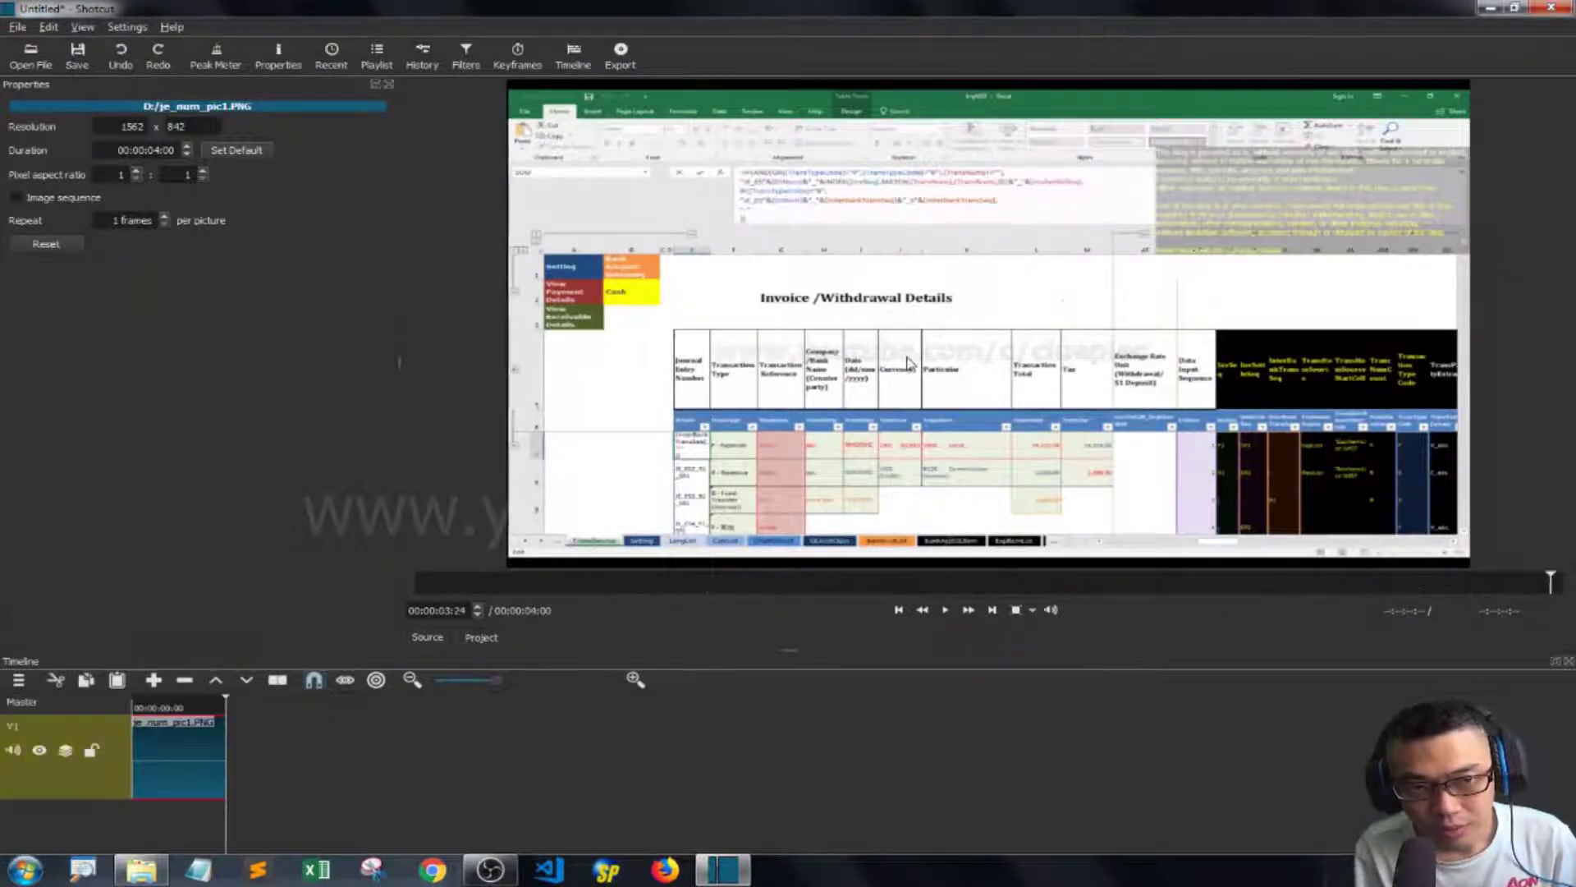
click(190, 703)
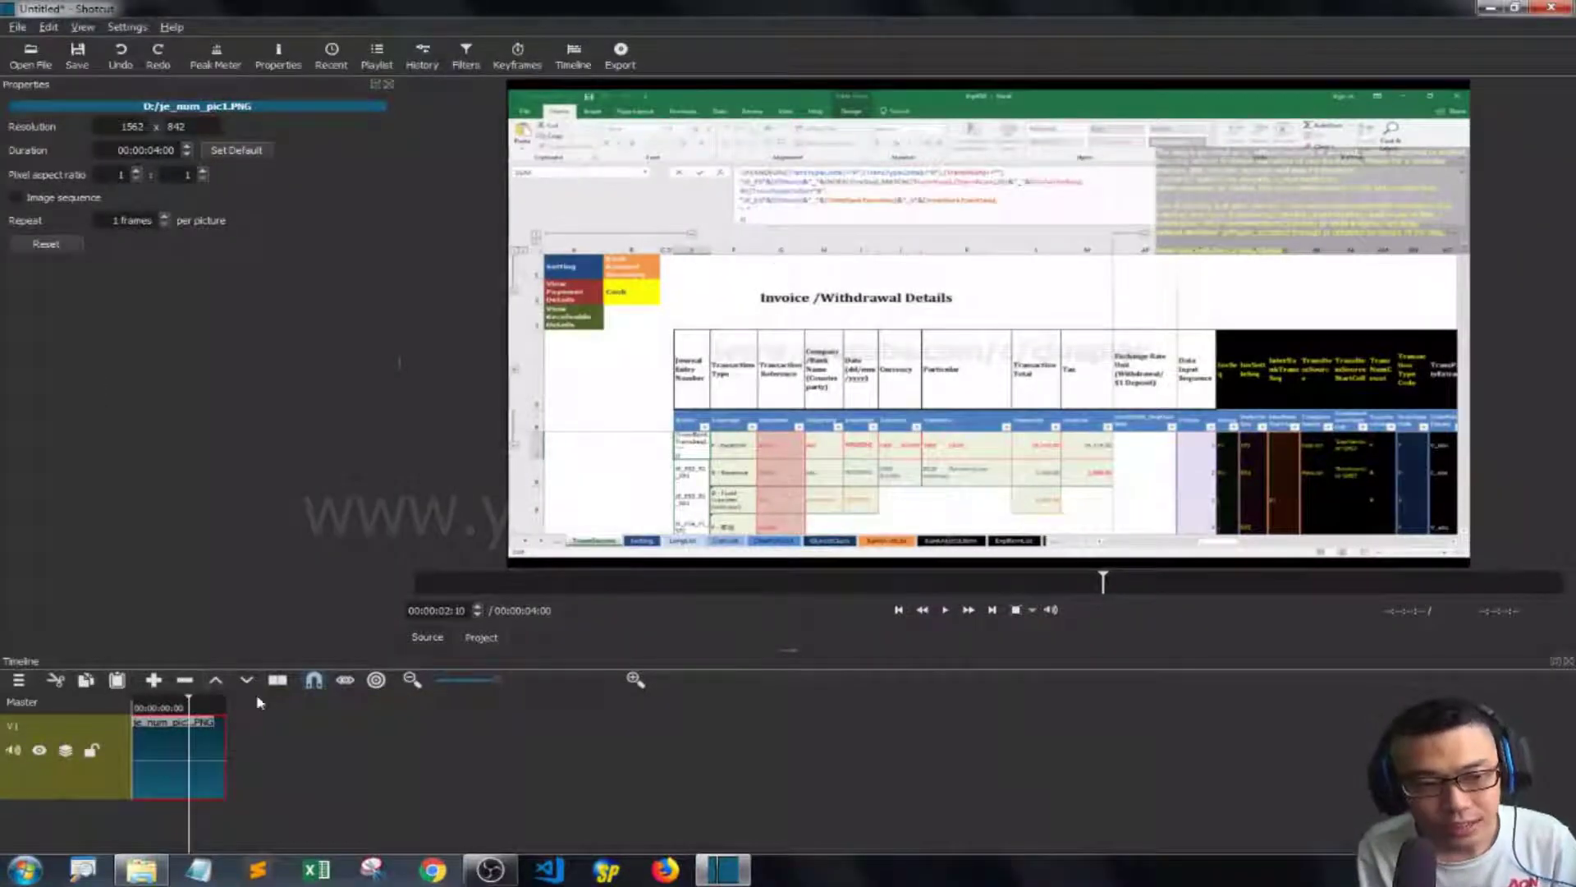
click(226, 707)
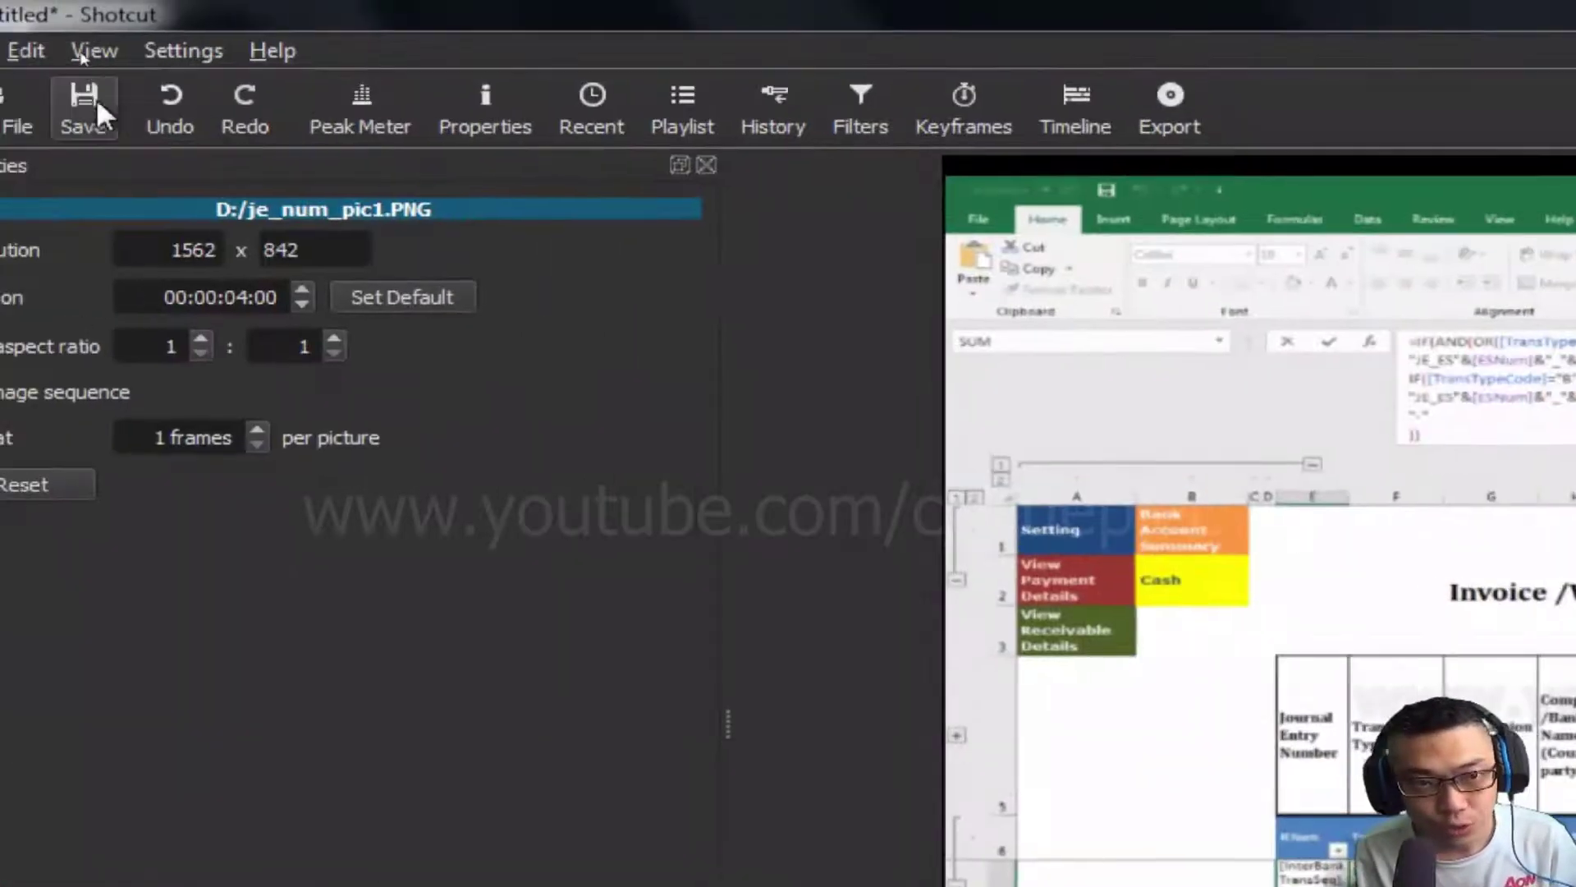
List all video filters for the je_num_pic1.PNG clip, scrolling toward Mask
click(860, 111)
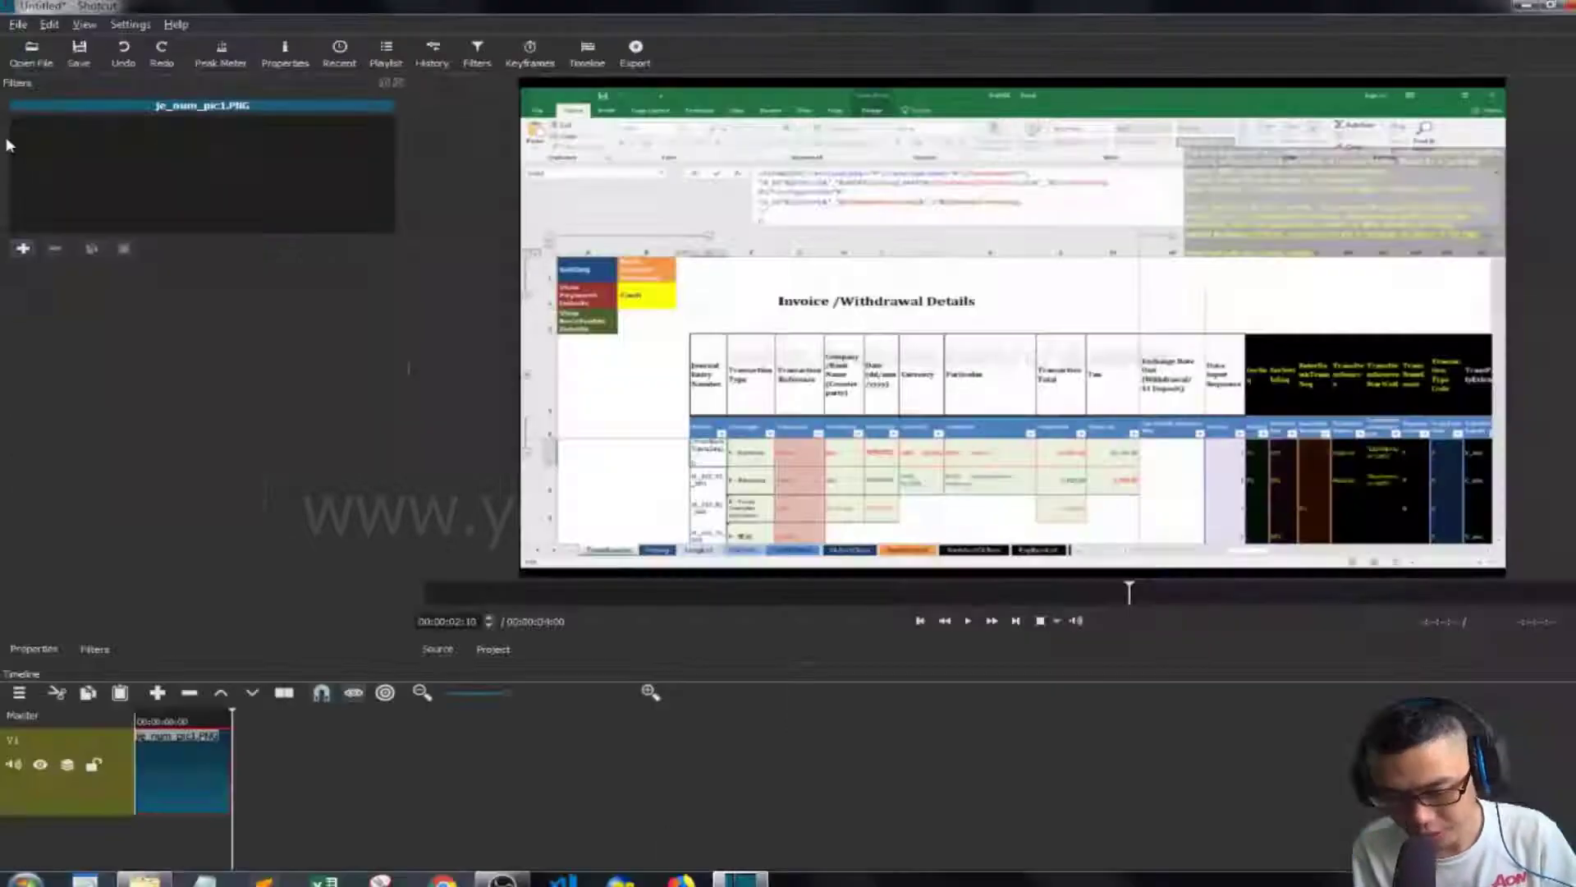
click(162, 711)
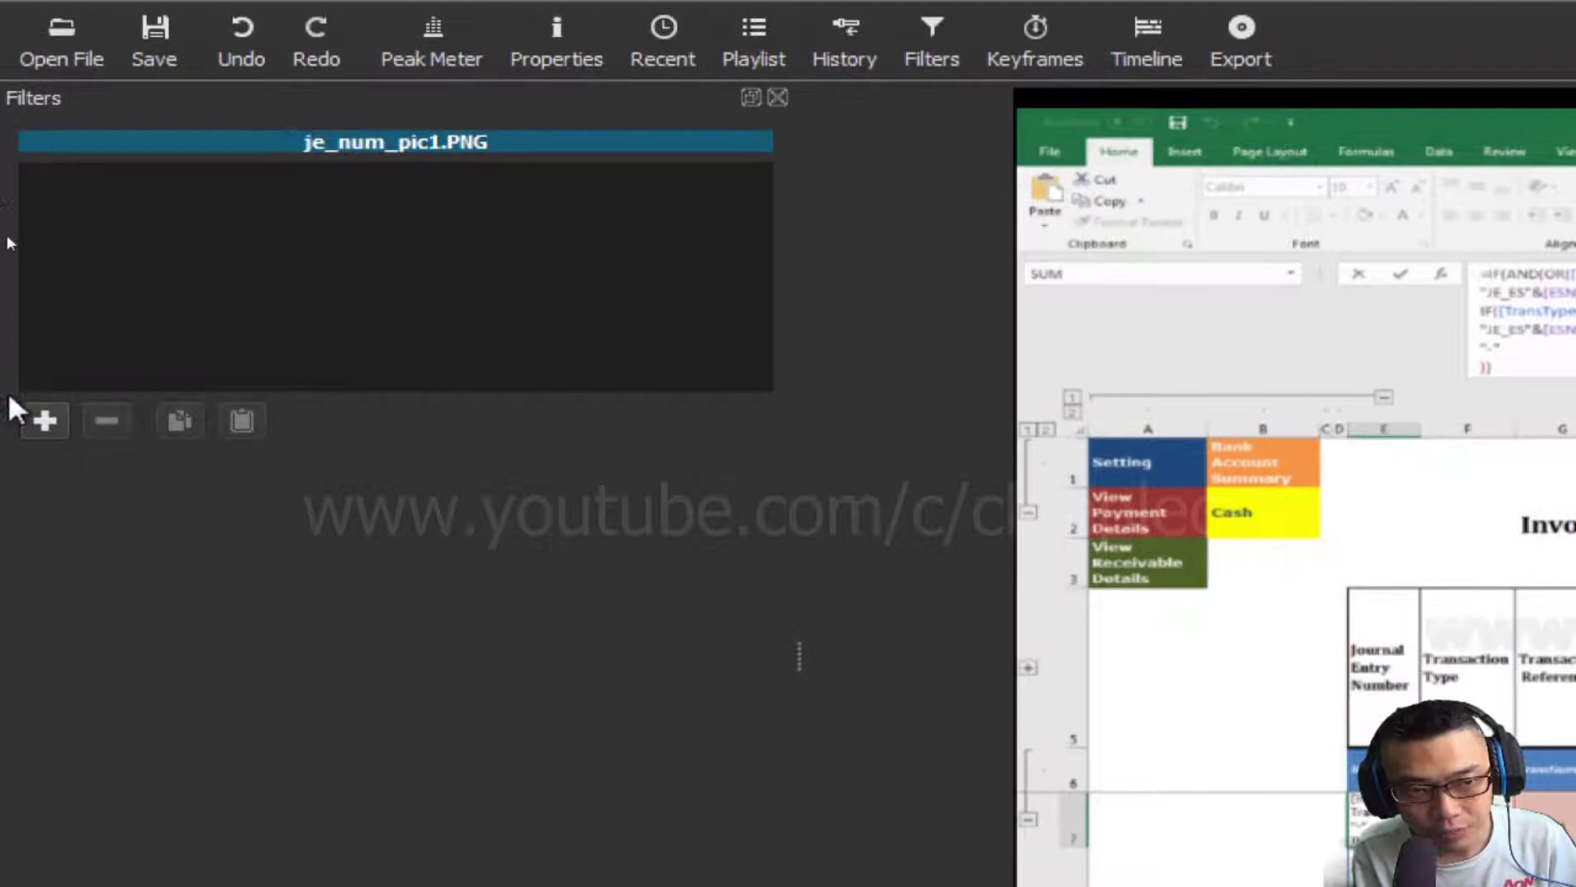
click(33, 427)
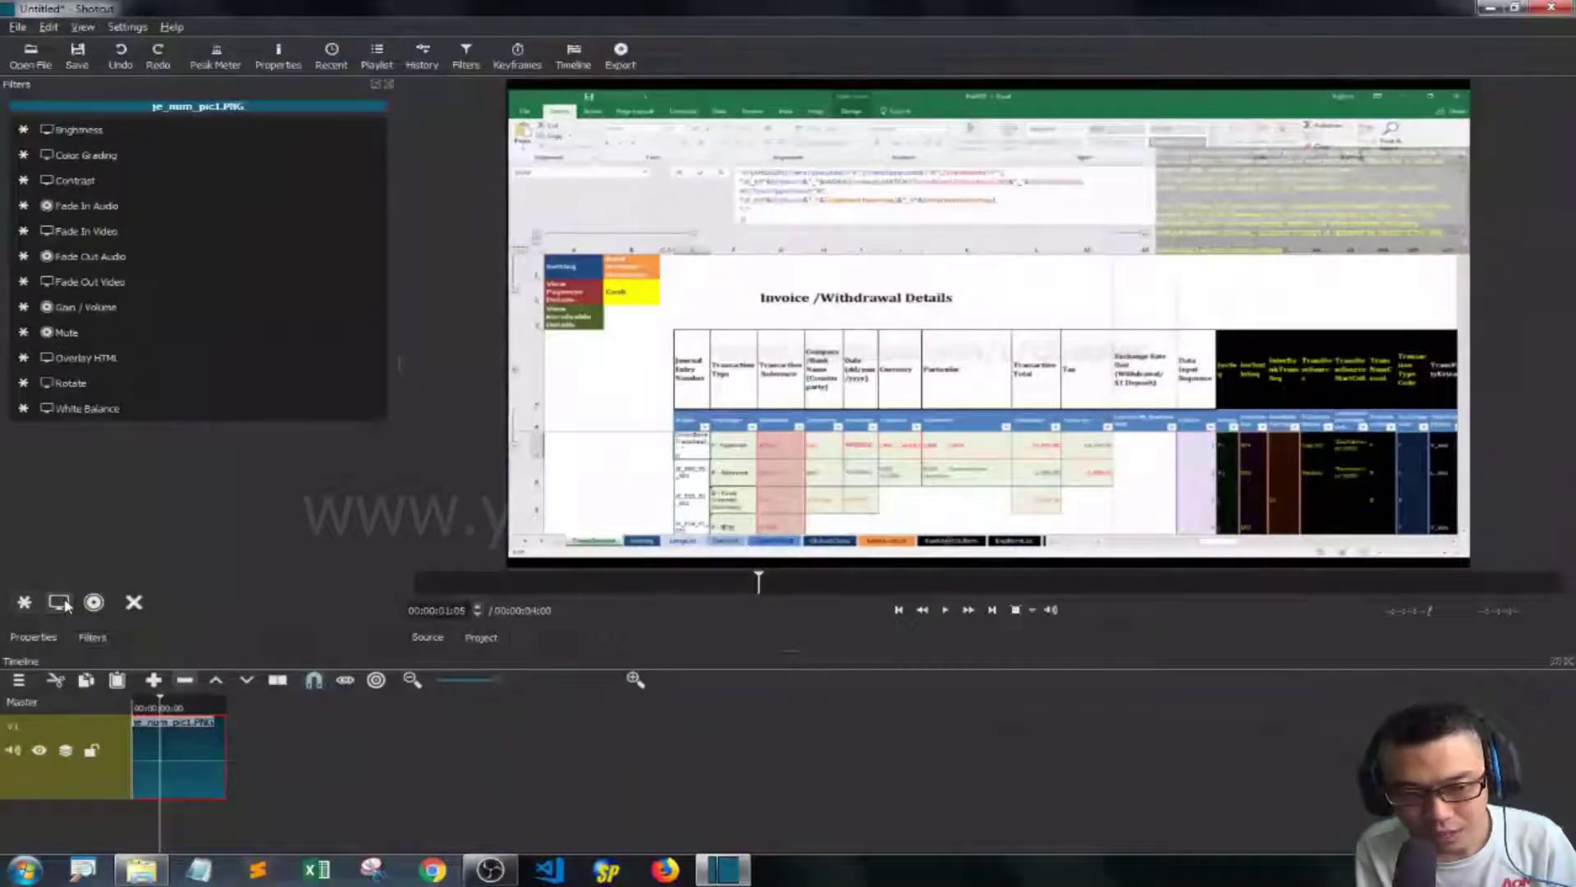
click(66, 604)
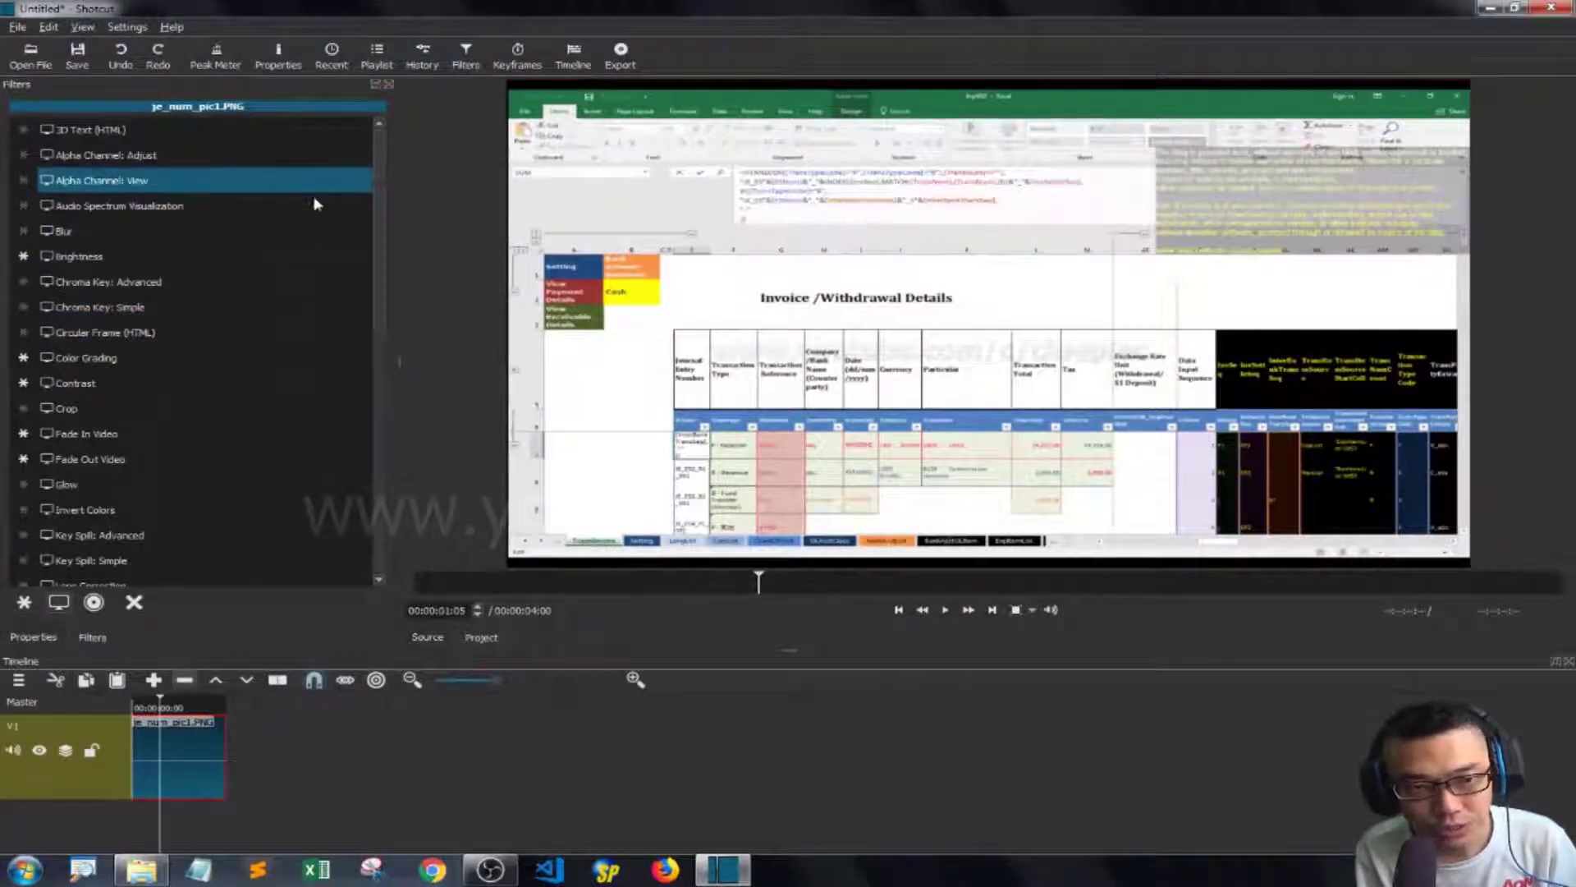
scroll(114, 379, down, 3)
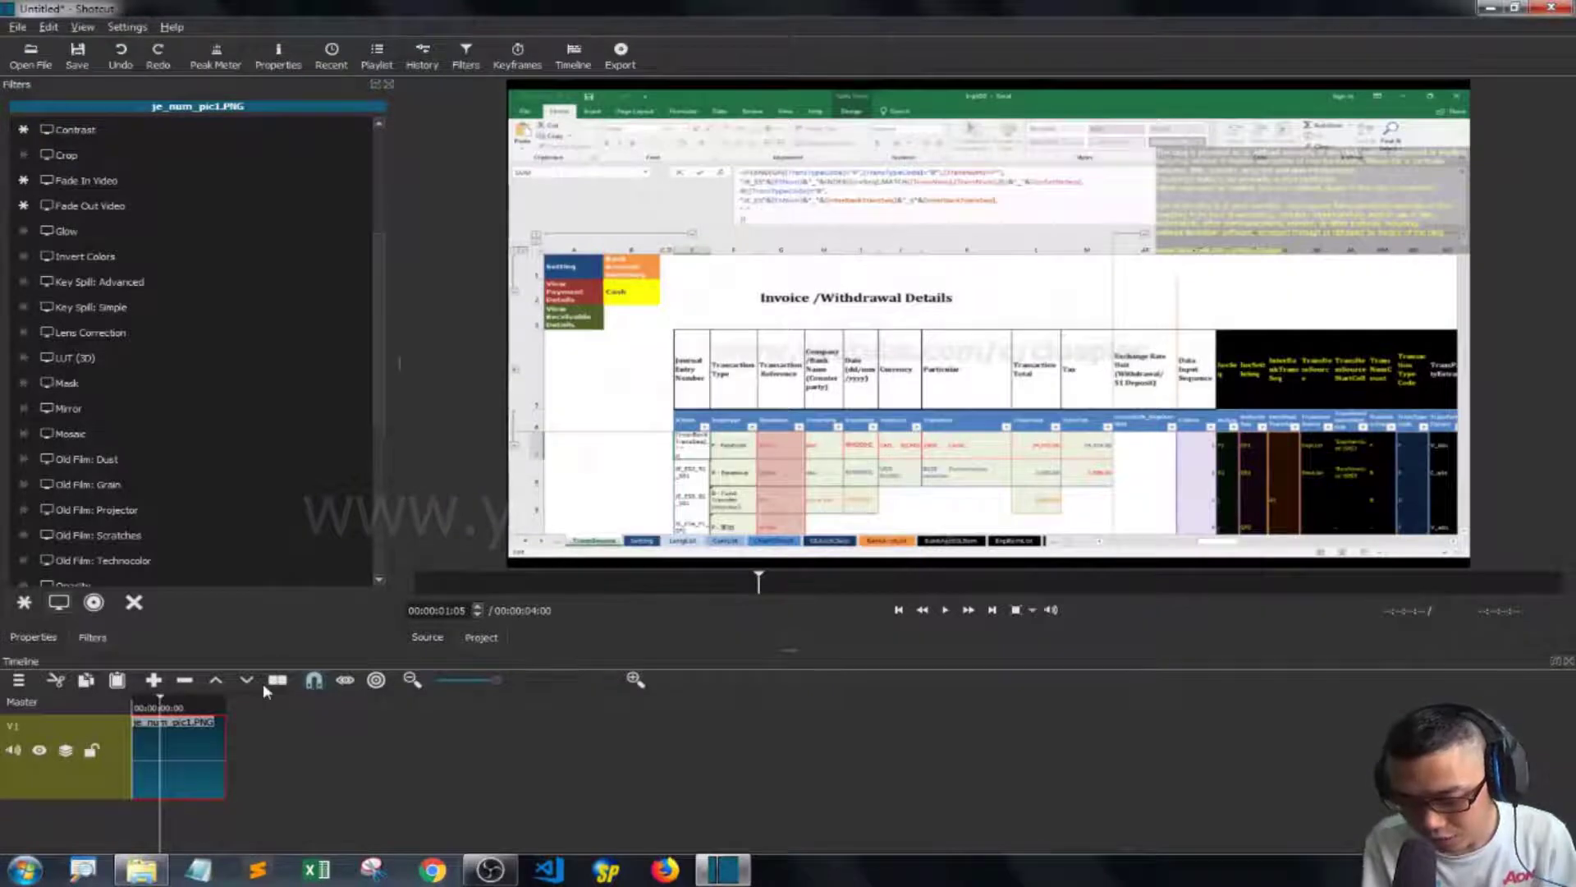
Add a V2 video track, shorten the track height, and bring up Open Other
key(ctrl+i)
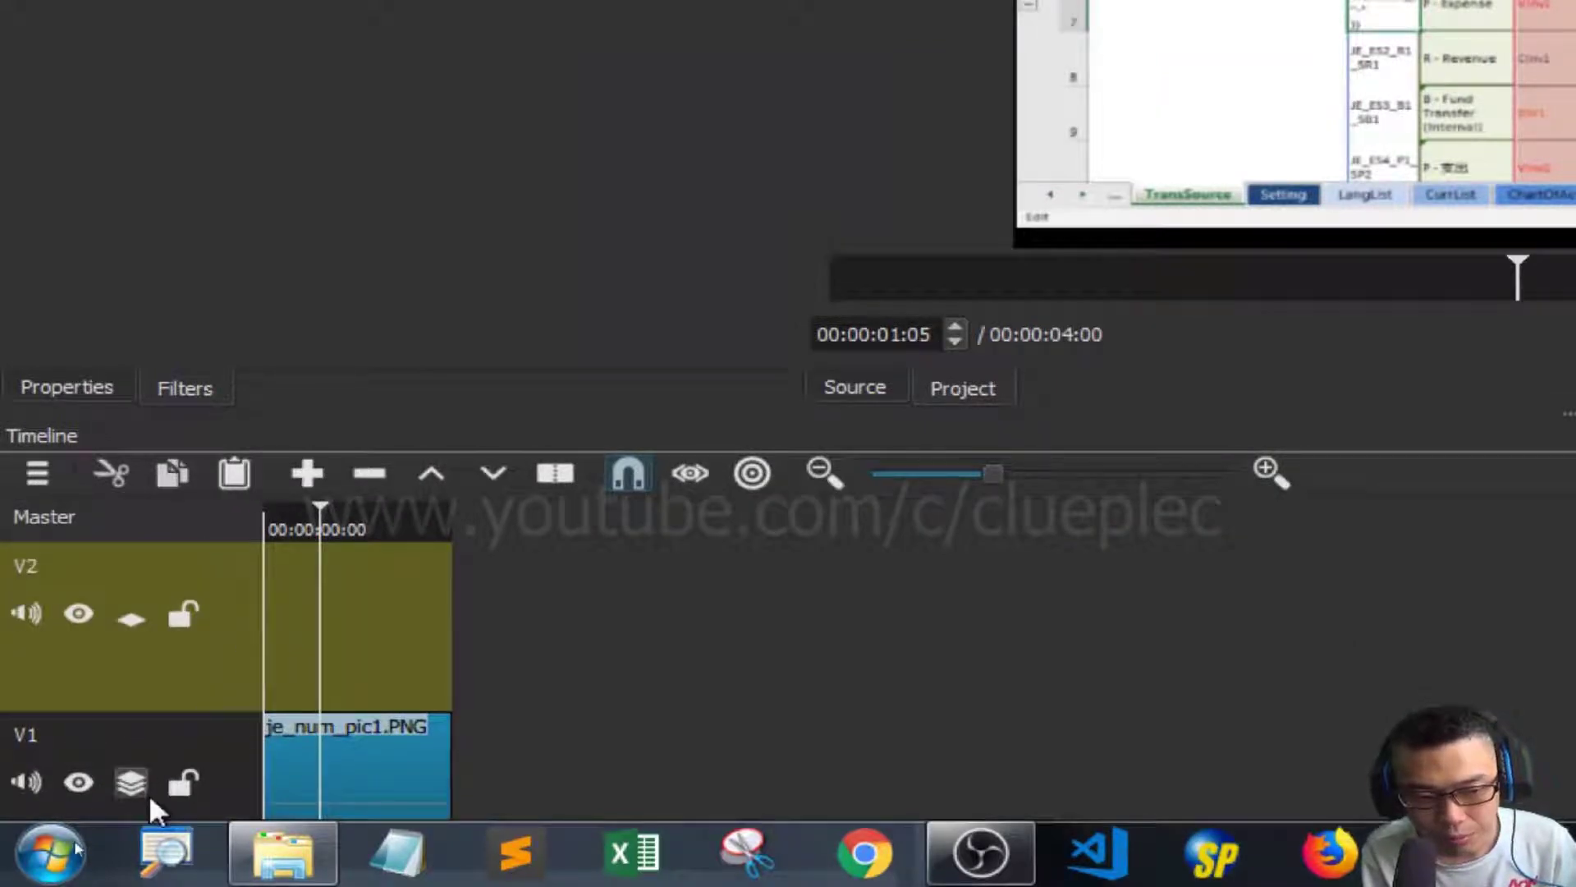
double_click(49, 696)
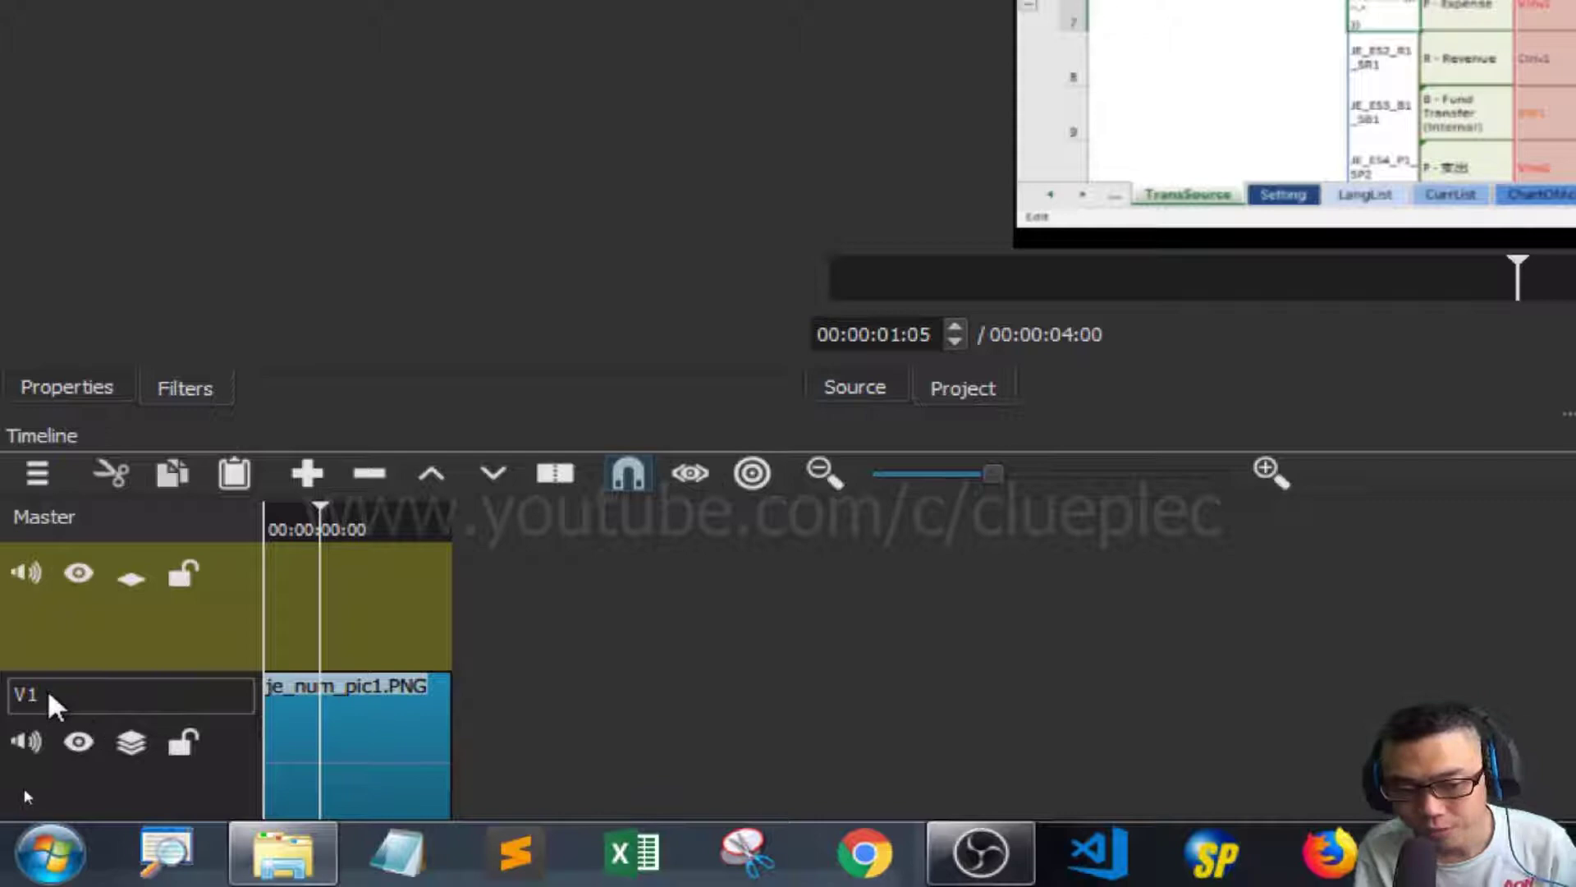
key(Return)
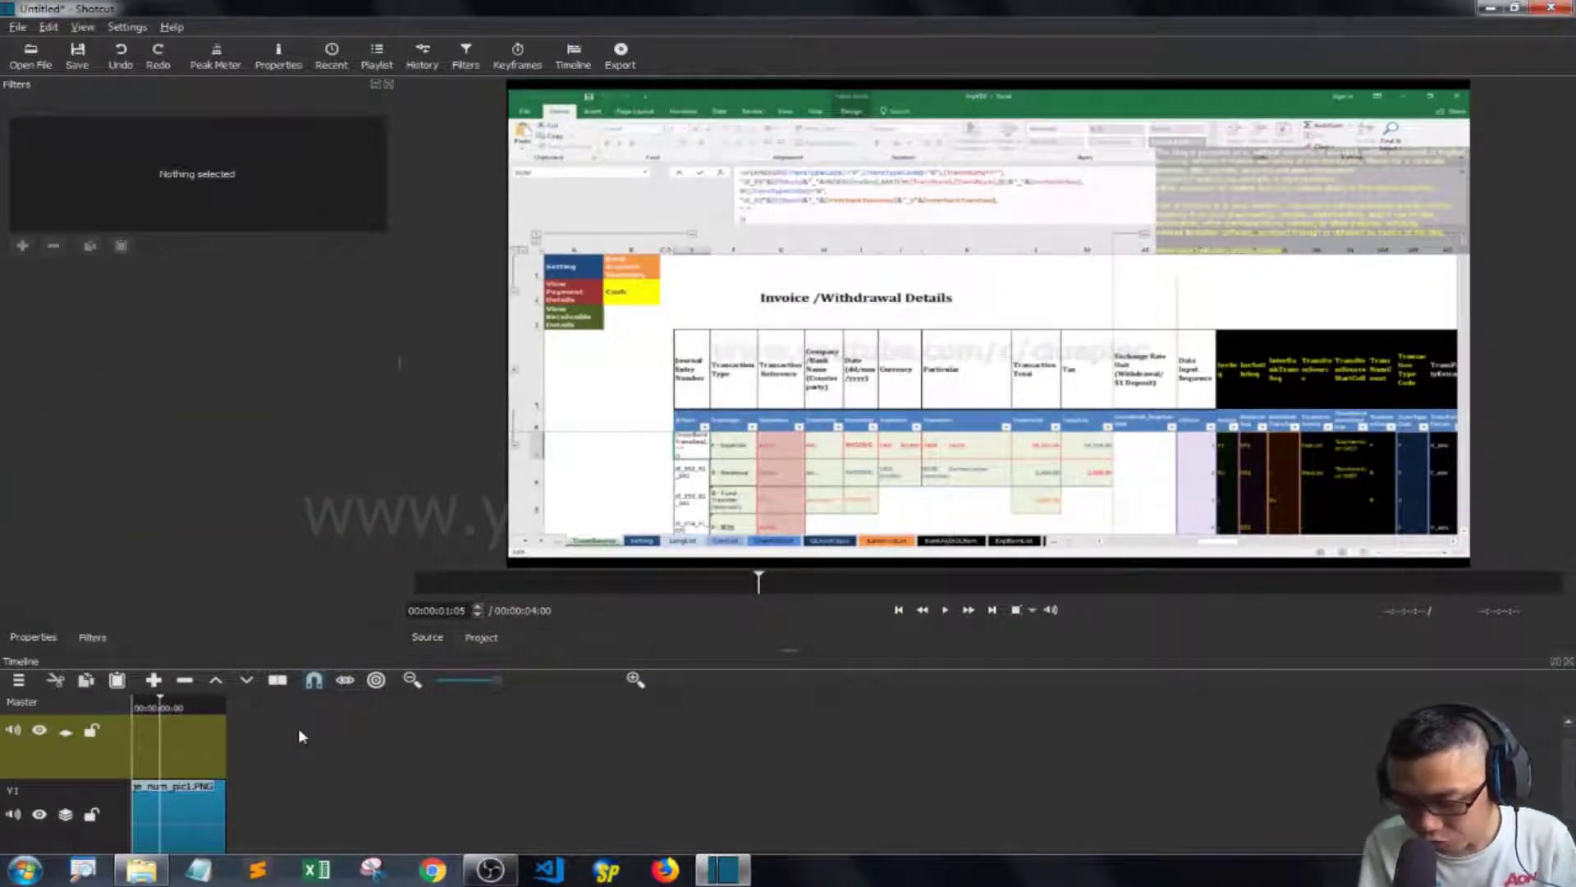
key(ctrl+minus)
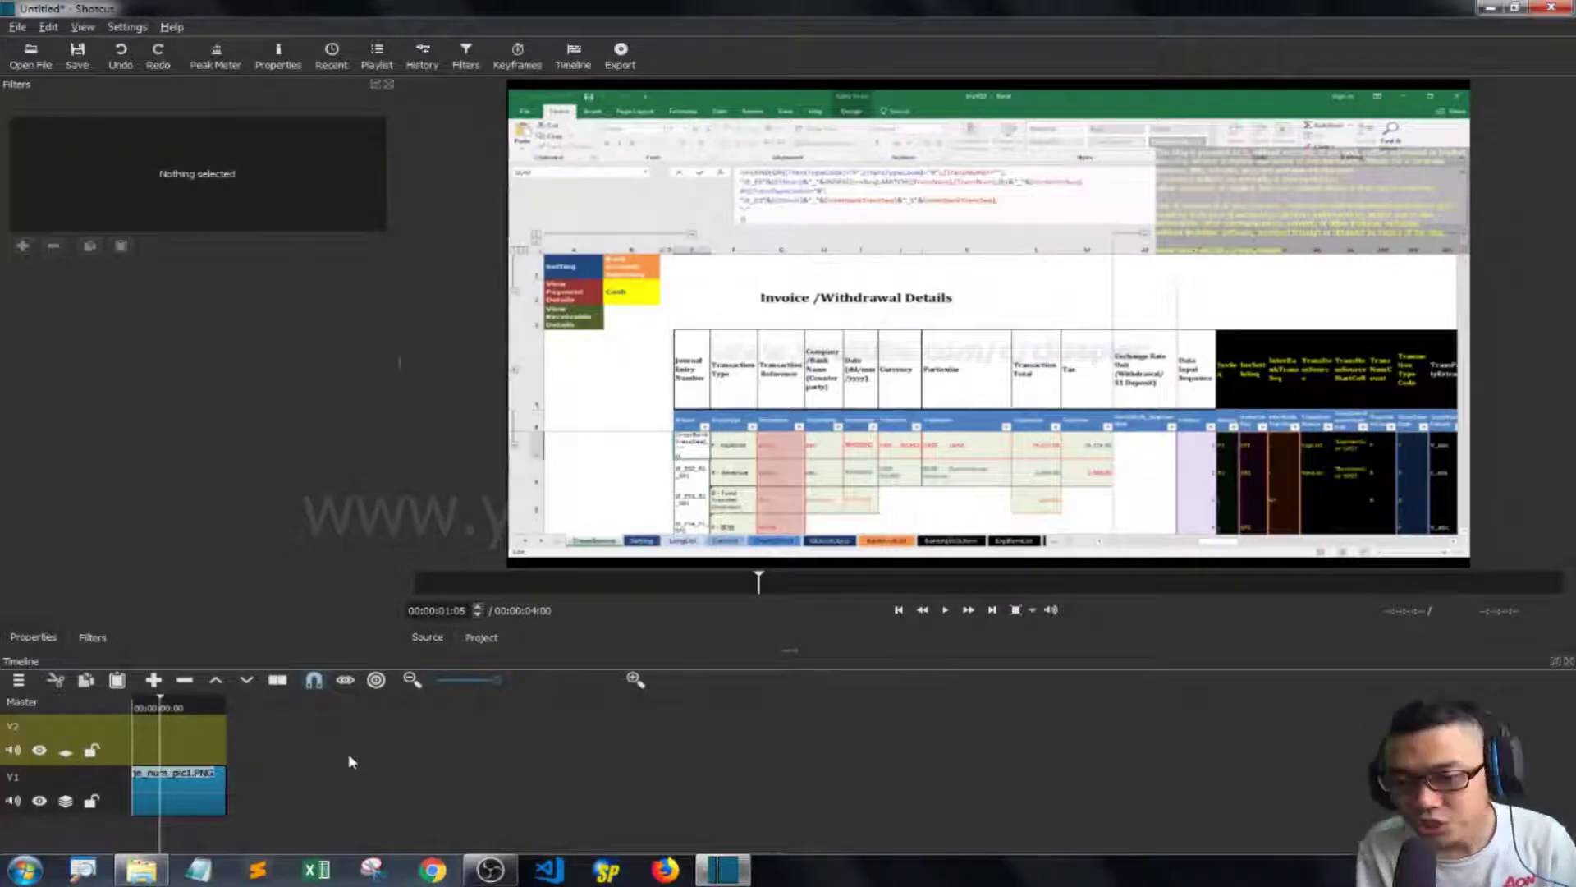
key(ctrl+shift+o)
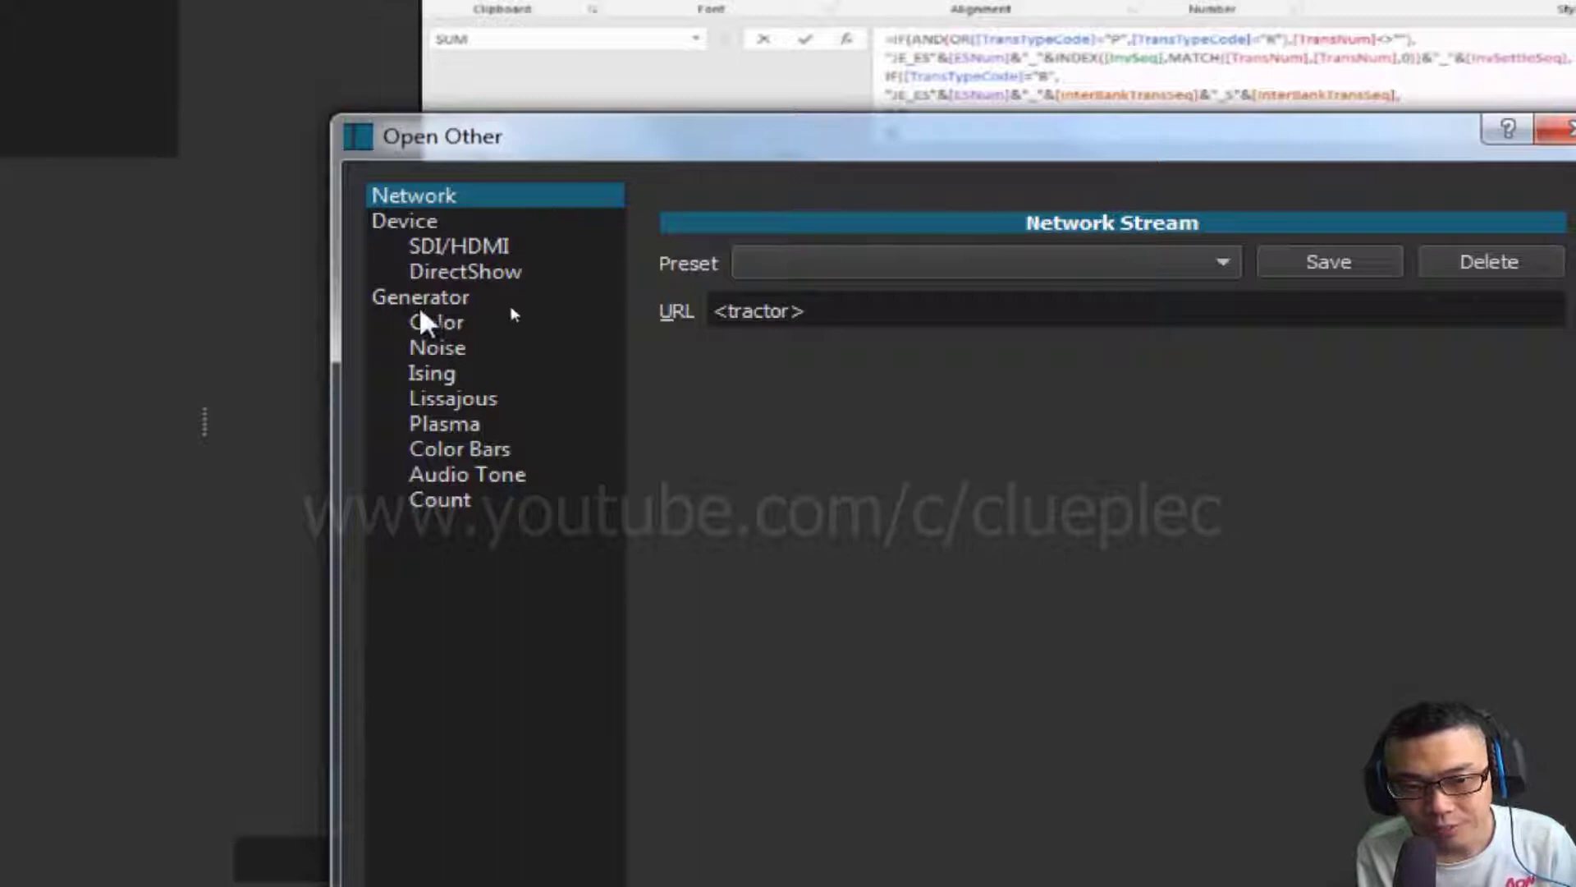
Generate a black Color source with alpha 120 (#78000000)
click(462, 322)
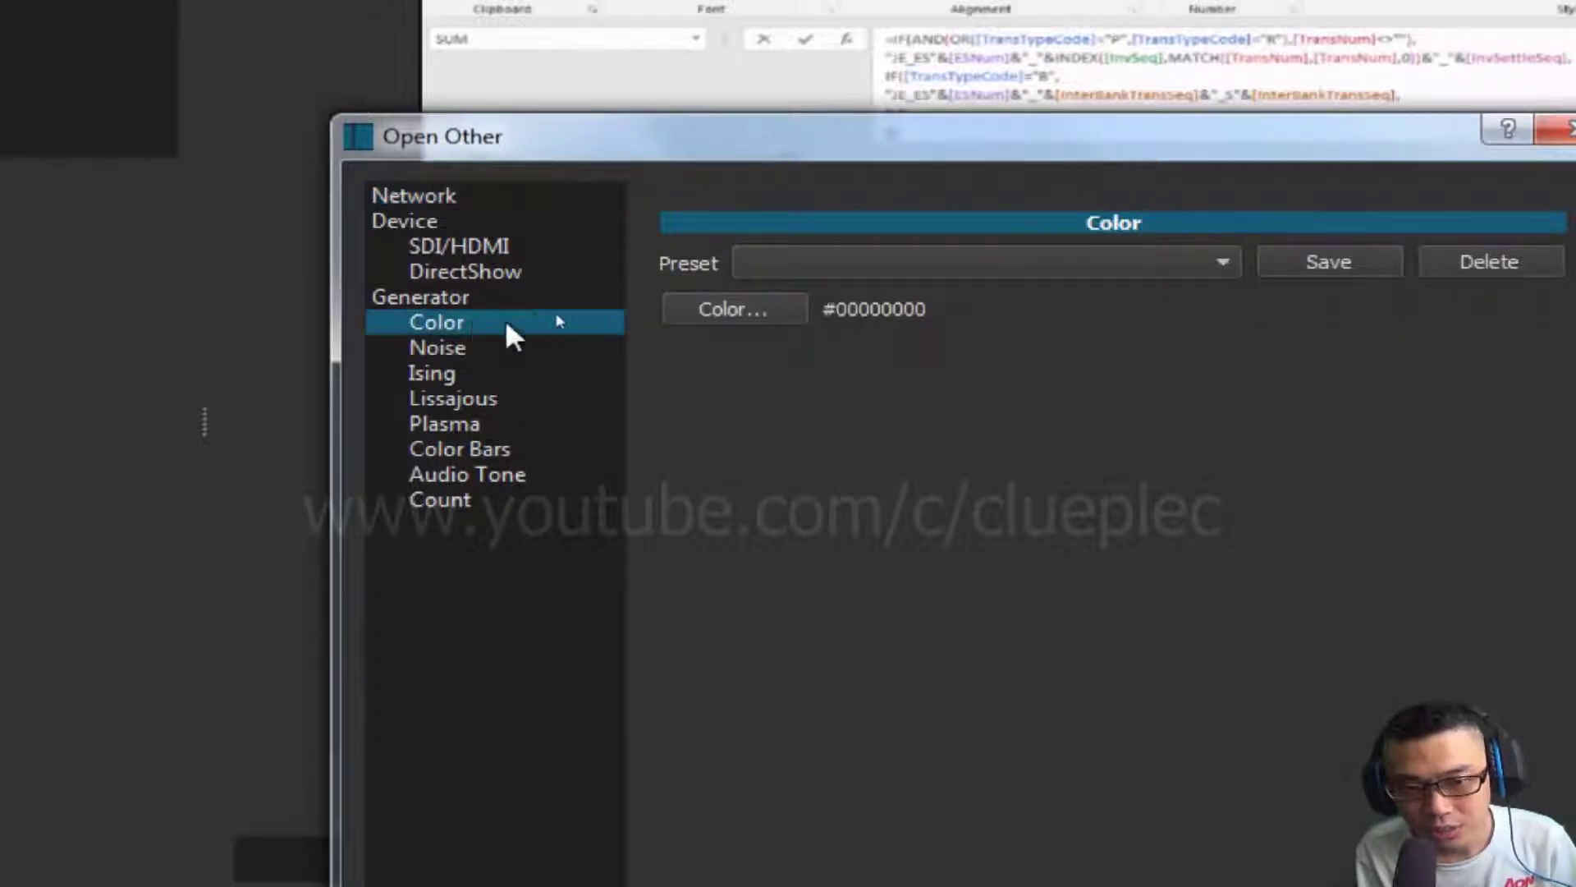
click(1123, 264)
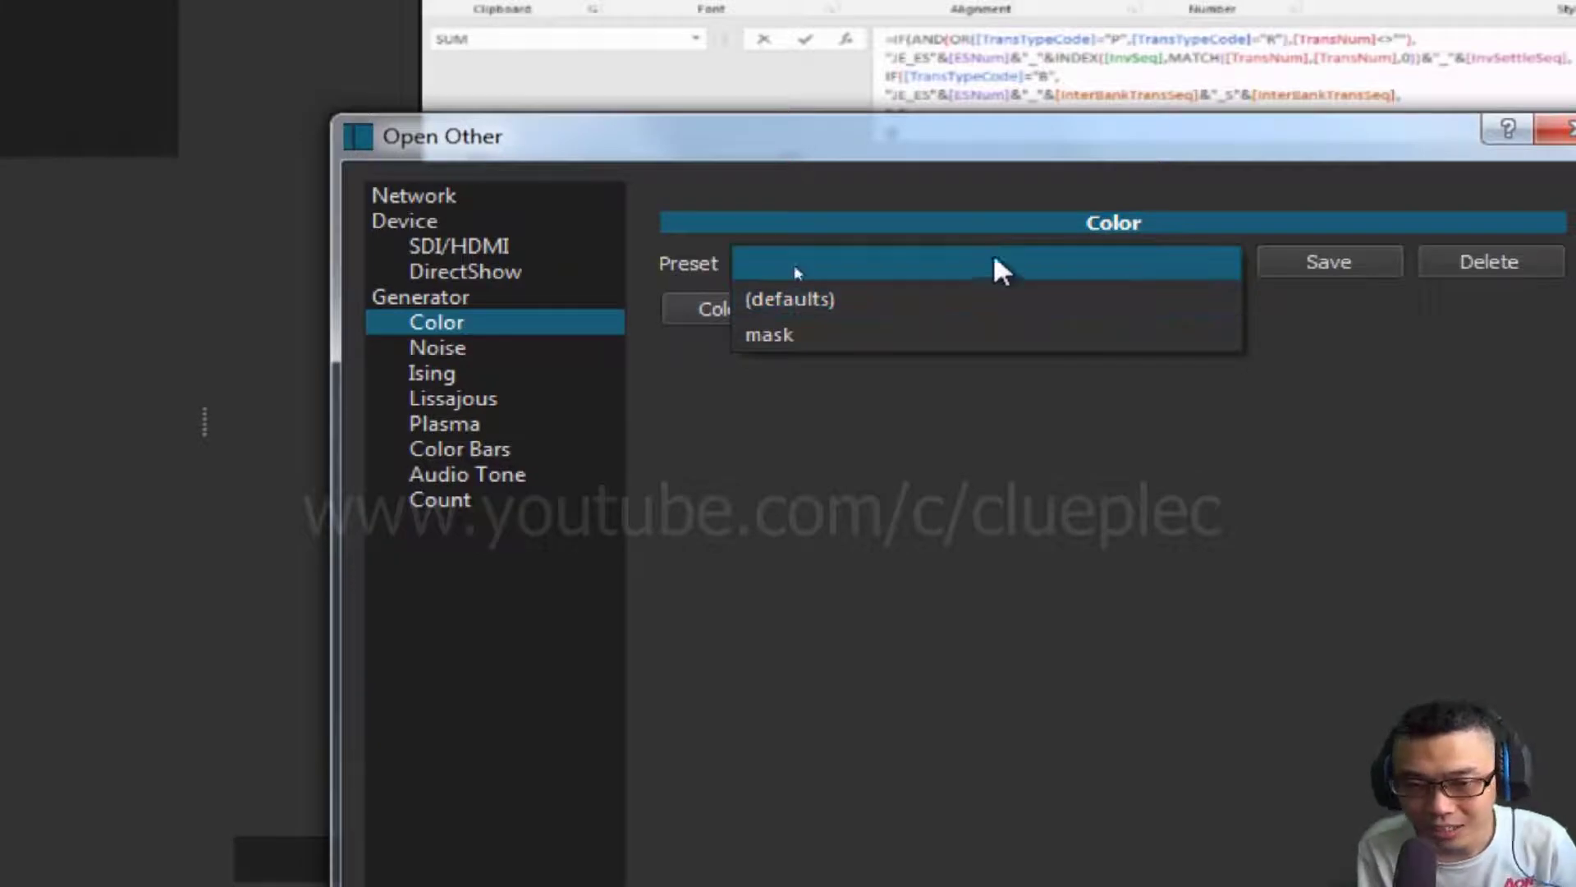
click(690, 349)
click(781, 316)
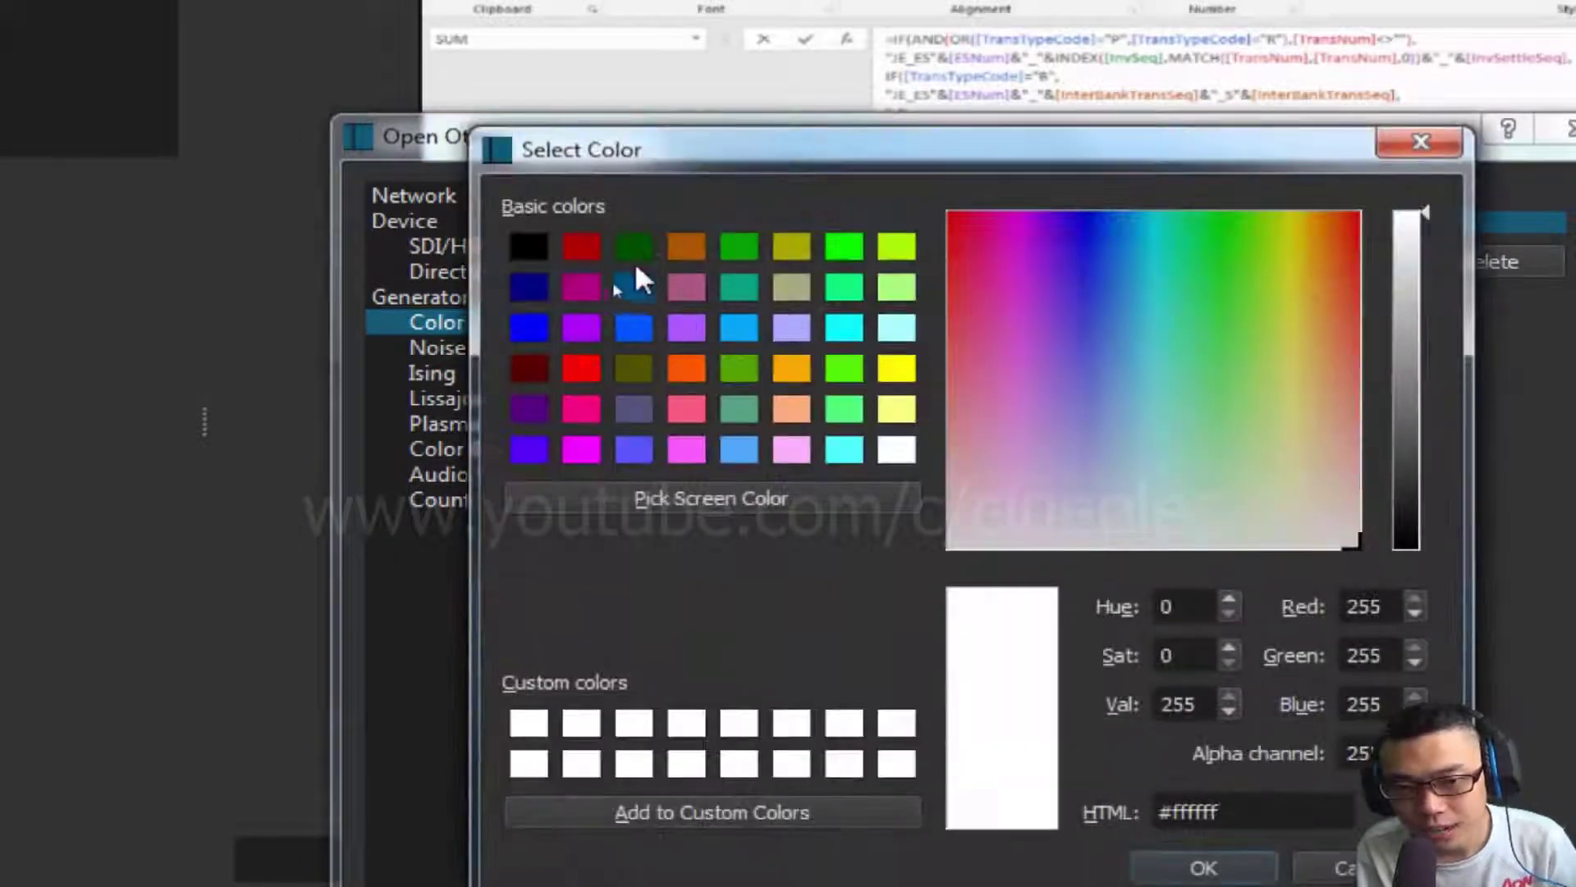
click(527, 246)
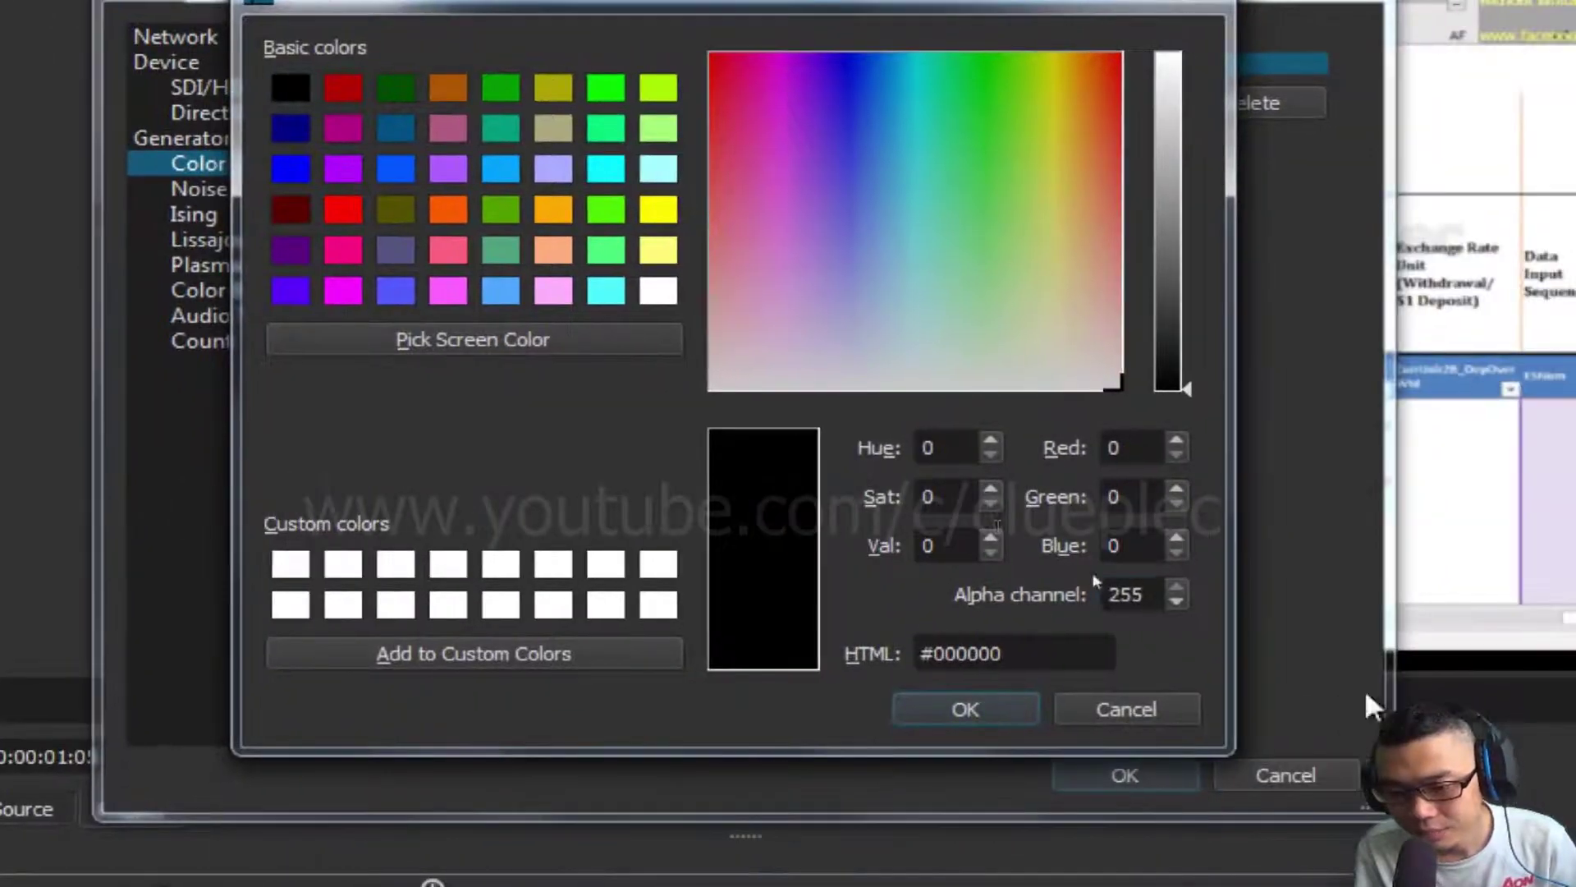
double_click(1364, 753)
text(120)
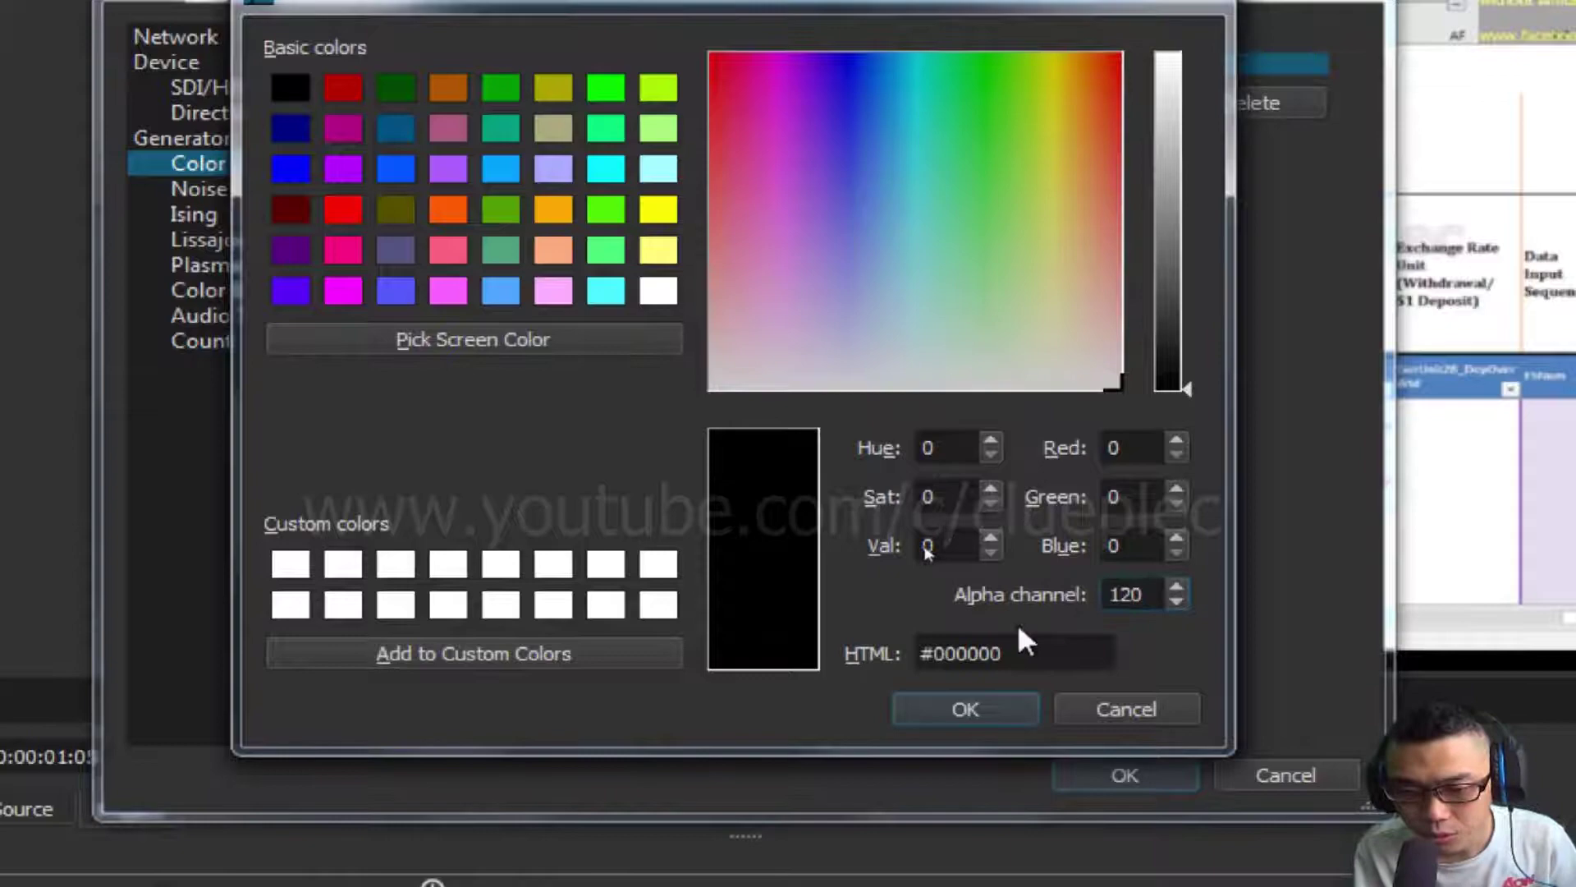
click(960, 706)
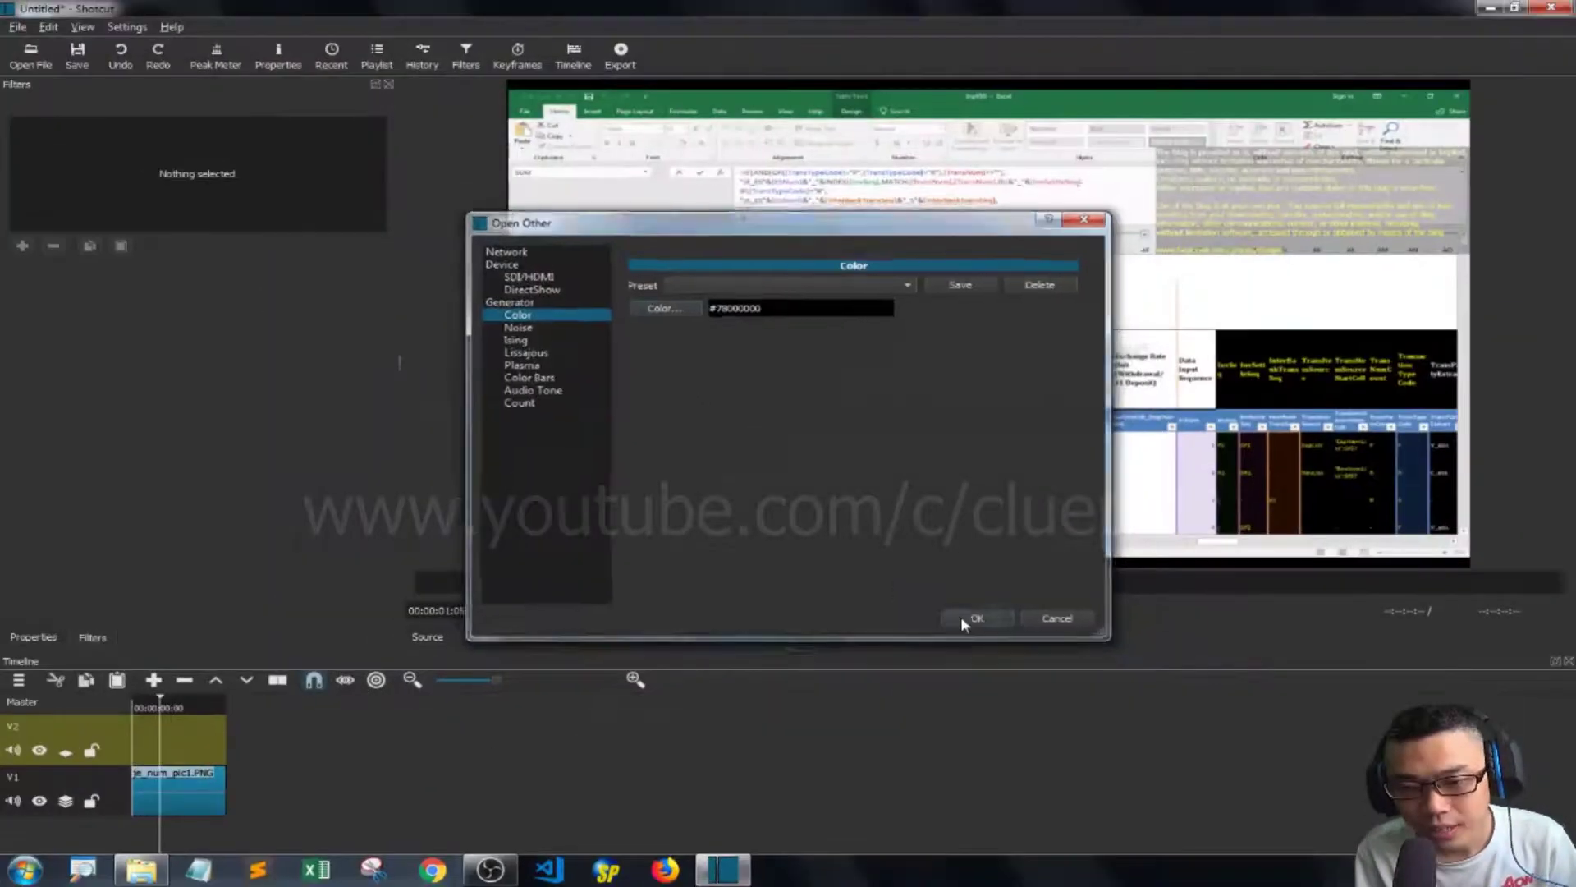
click(1125, 775)
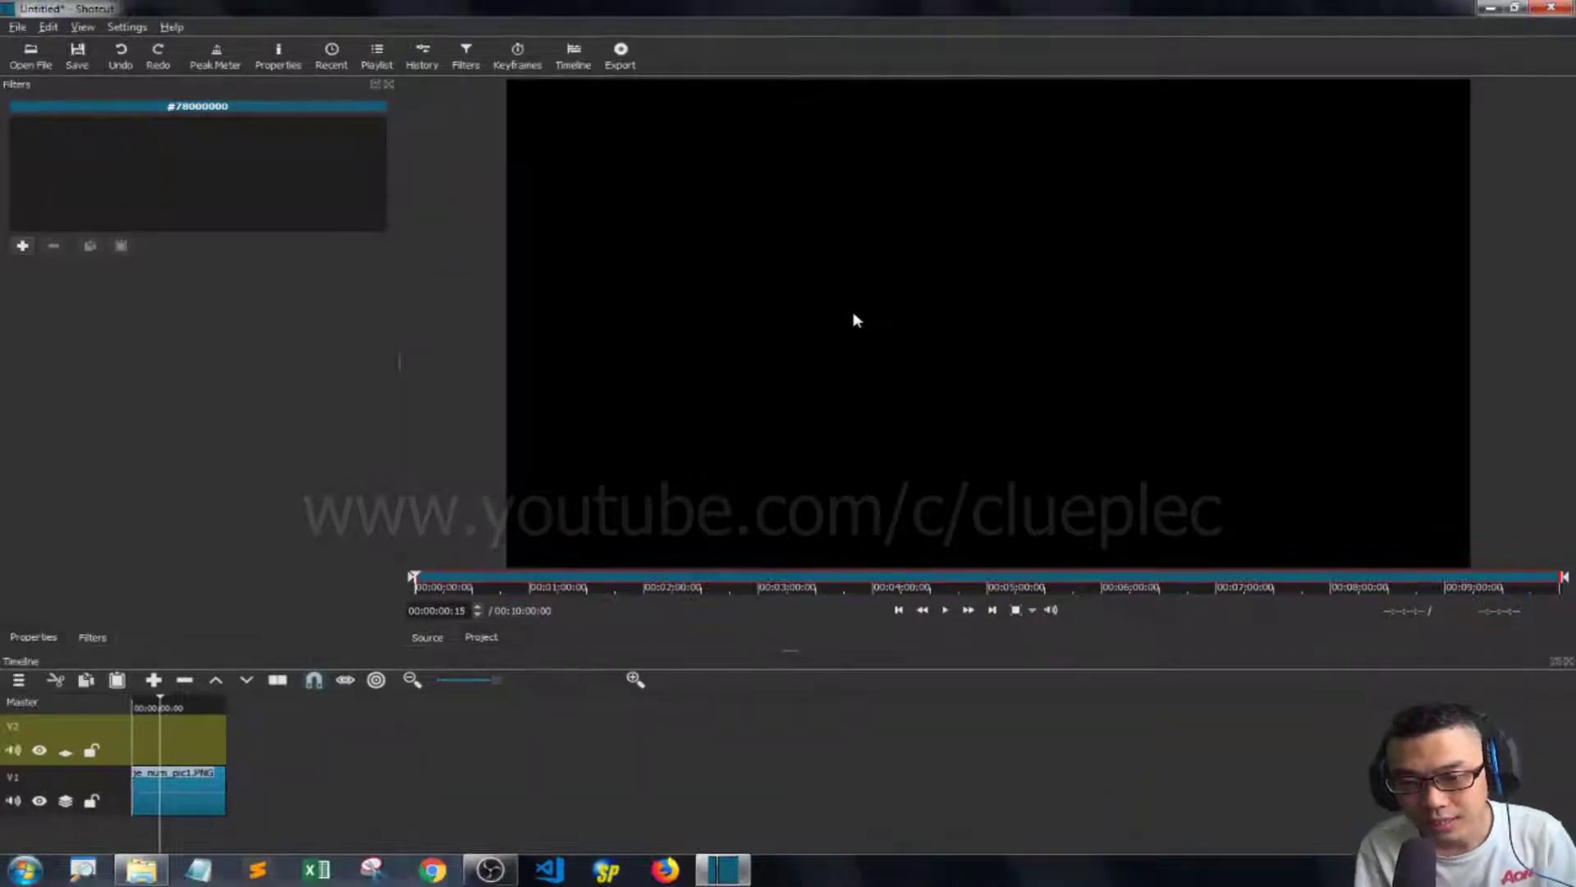
Place the #78000000 colour clip on track V2 and return the playhead to the start
drag(854, 321, 138, 724)
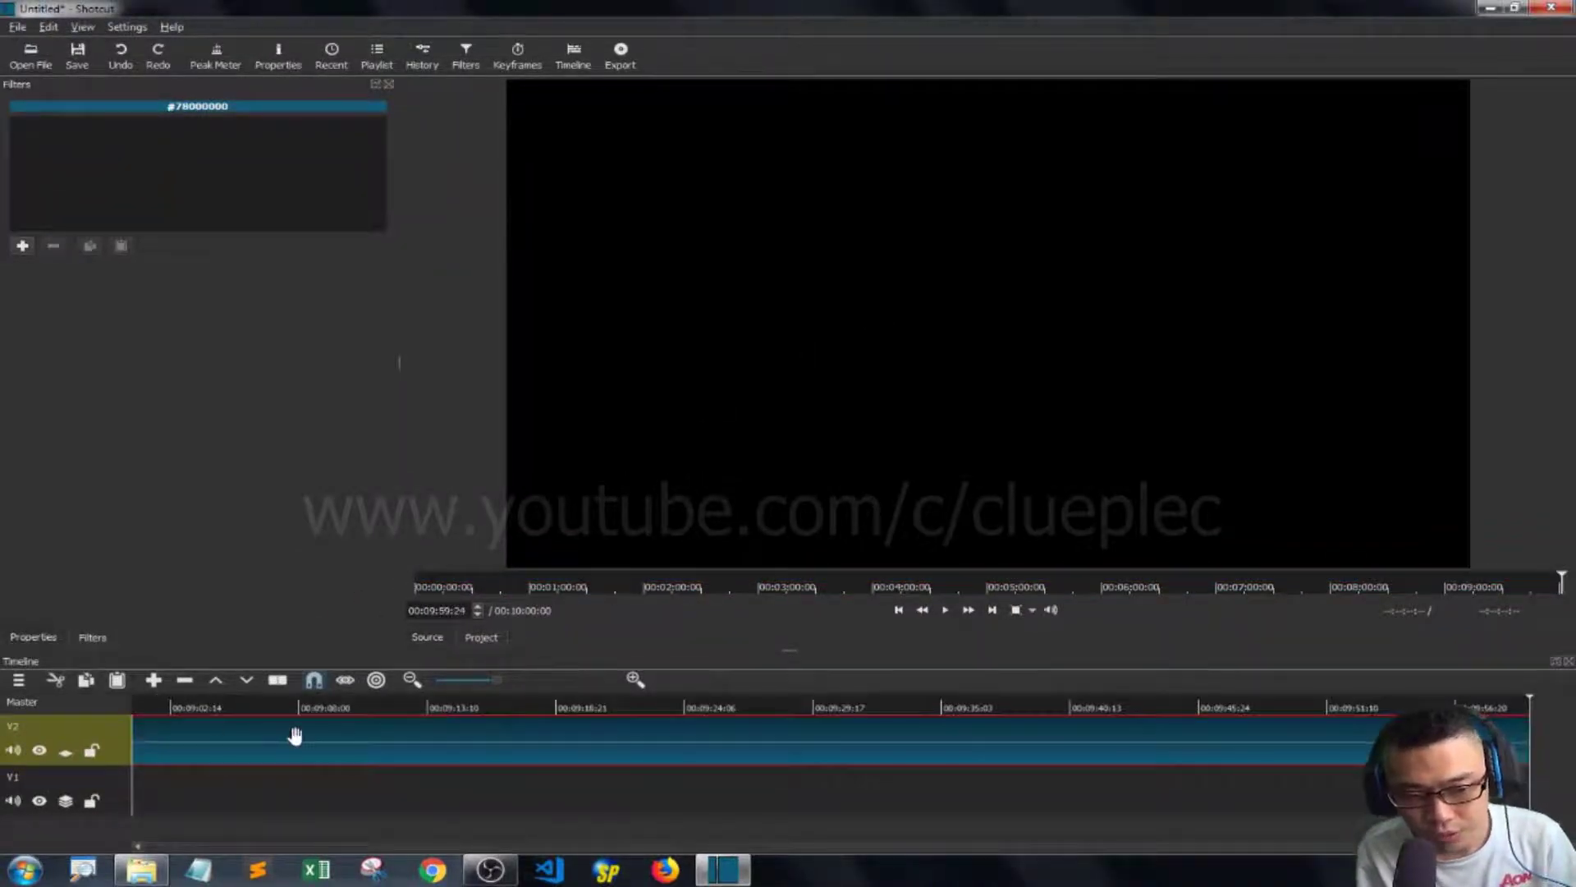
key(Home)
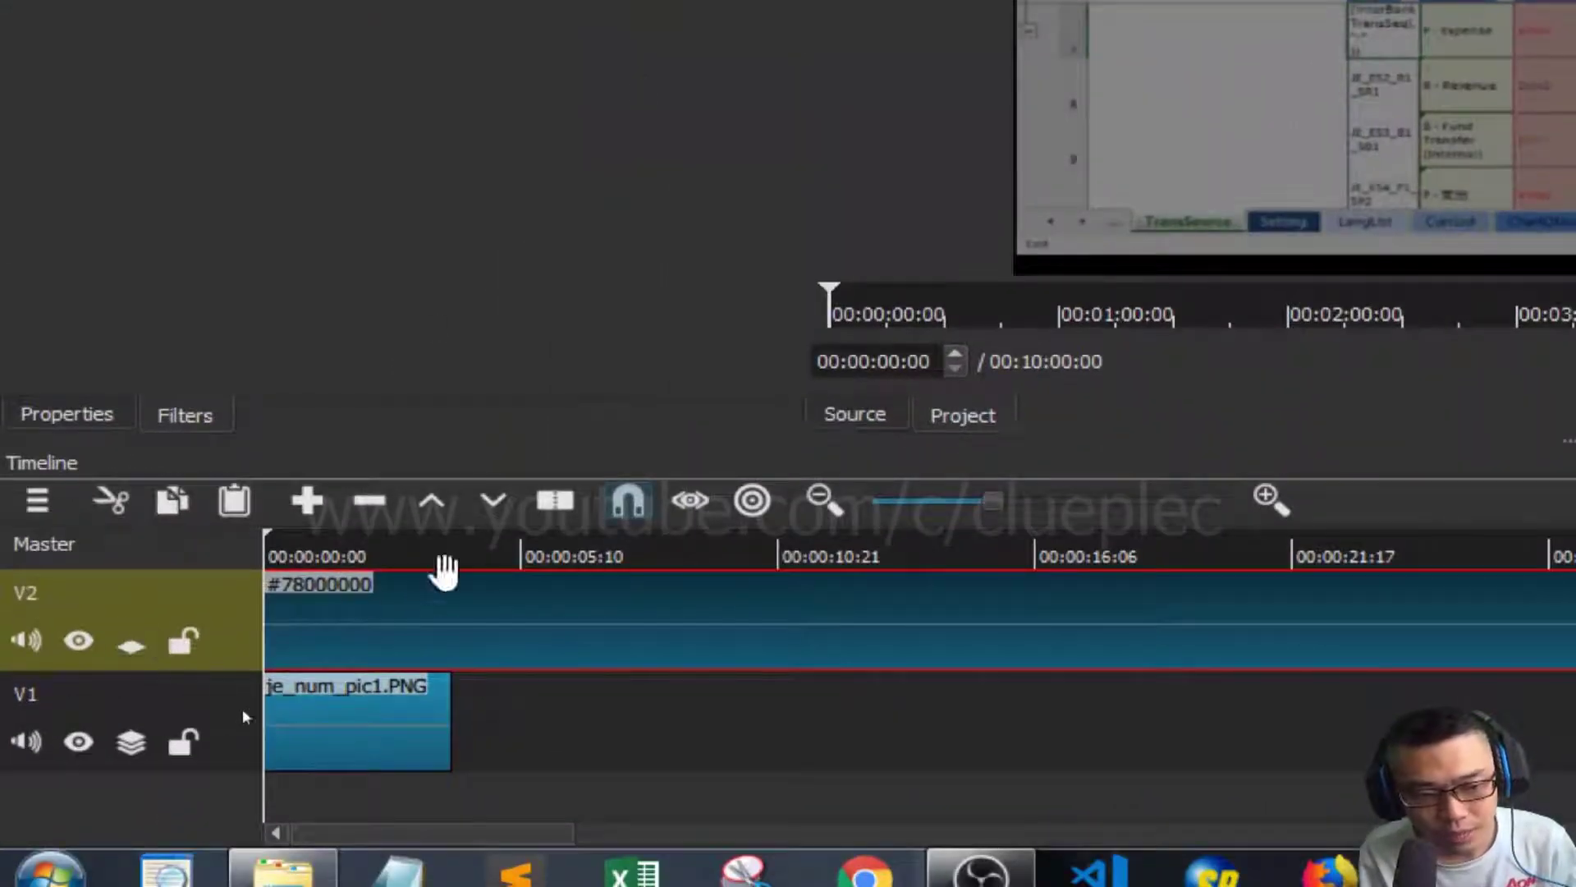
Split the V2 overlay at 00:00:04:00 and delete the leftover piece
drag(451, 563, 486, 577)
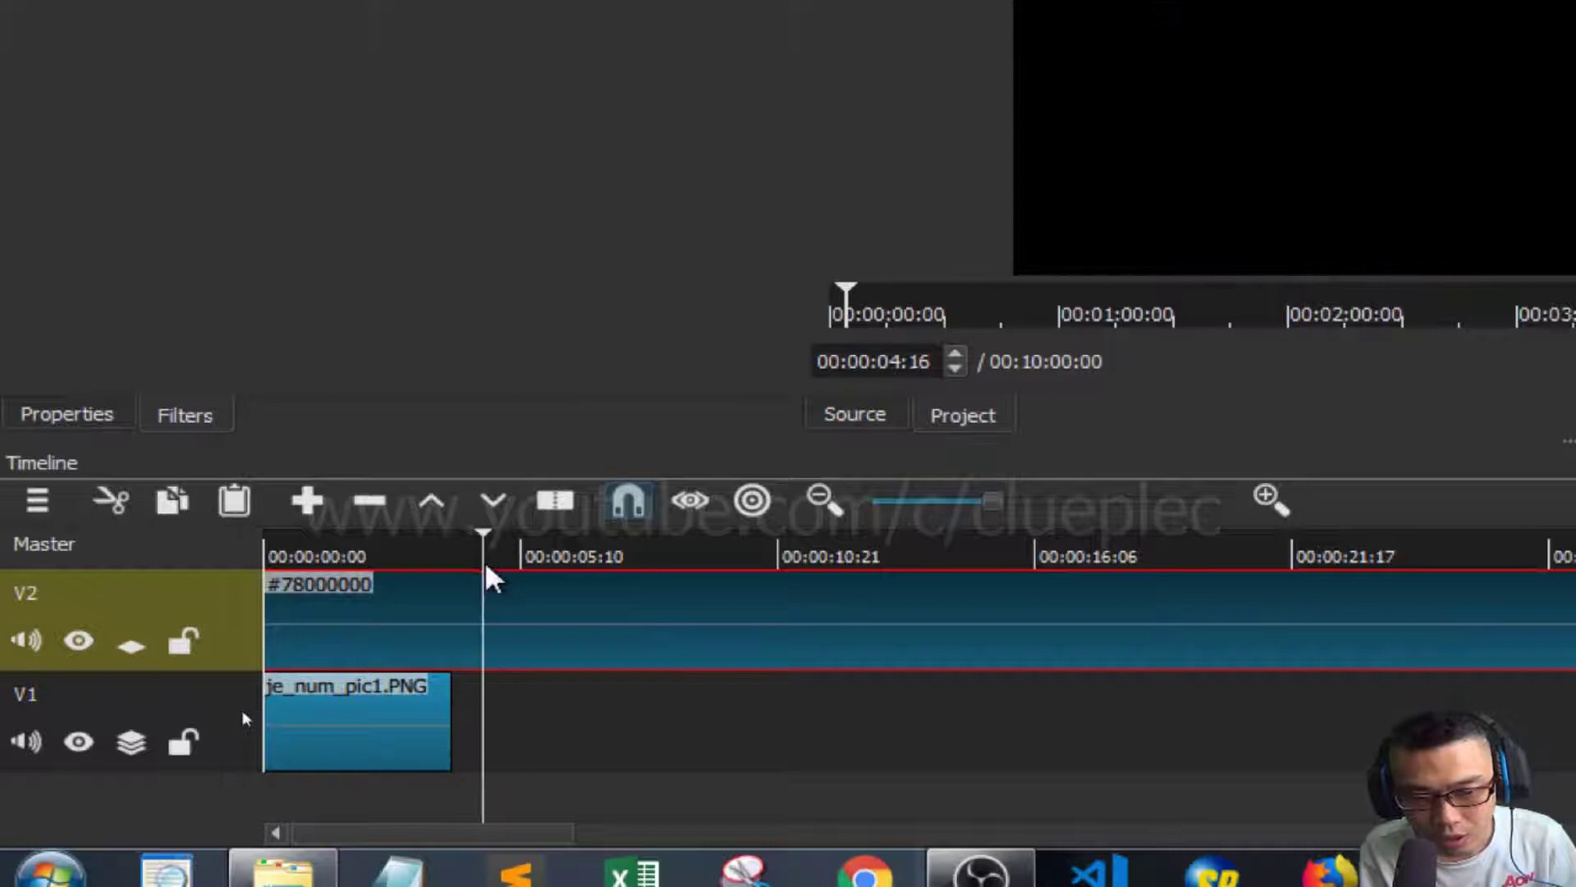
key(Home)
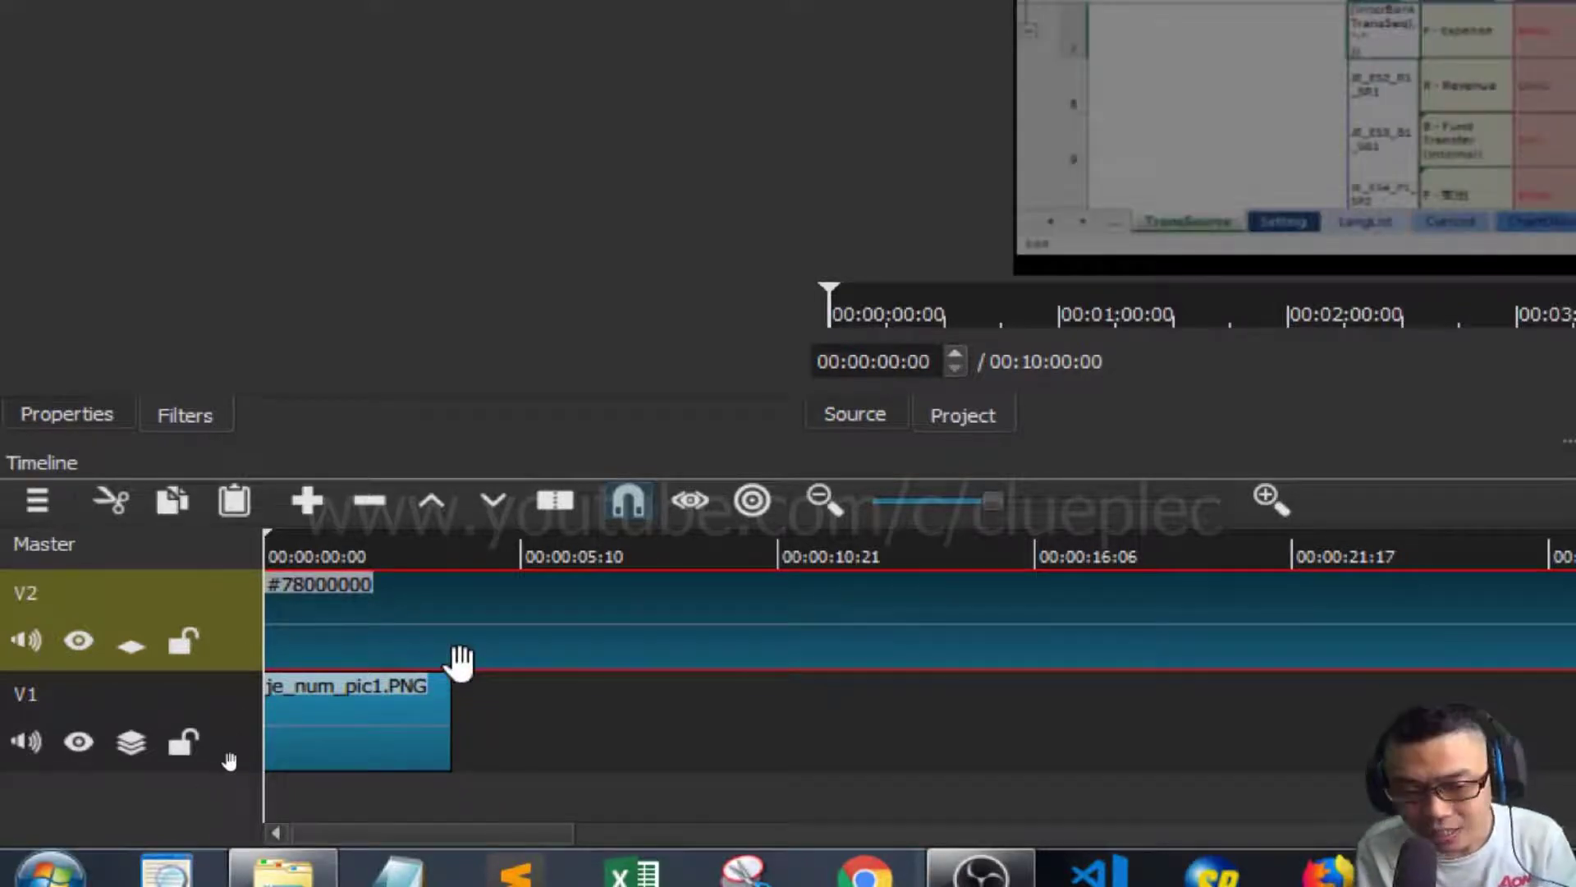
key(Down)
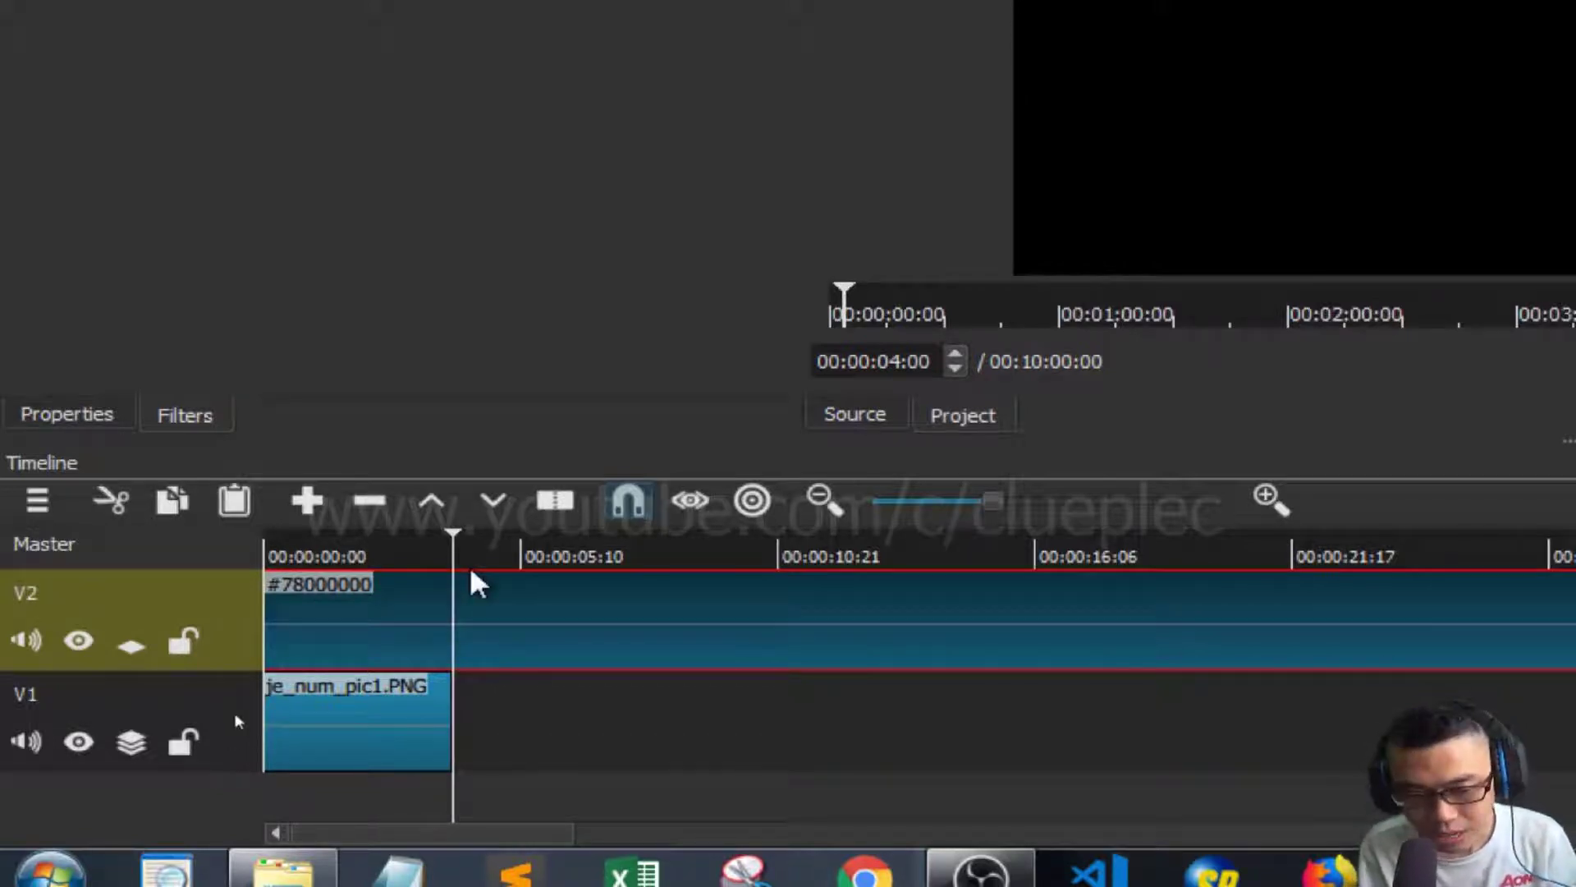
key(s)
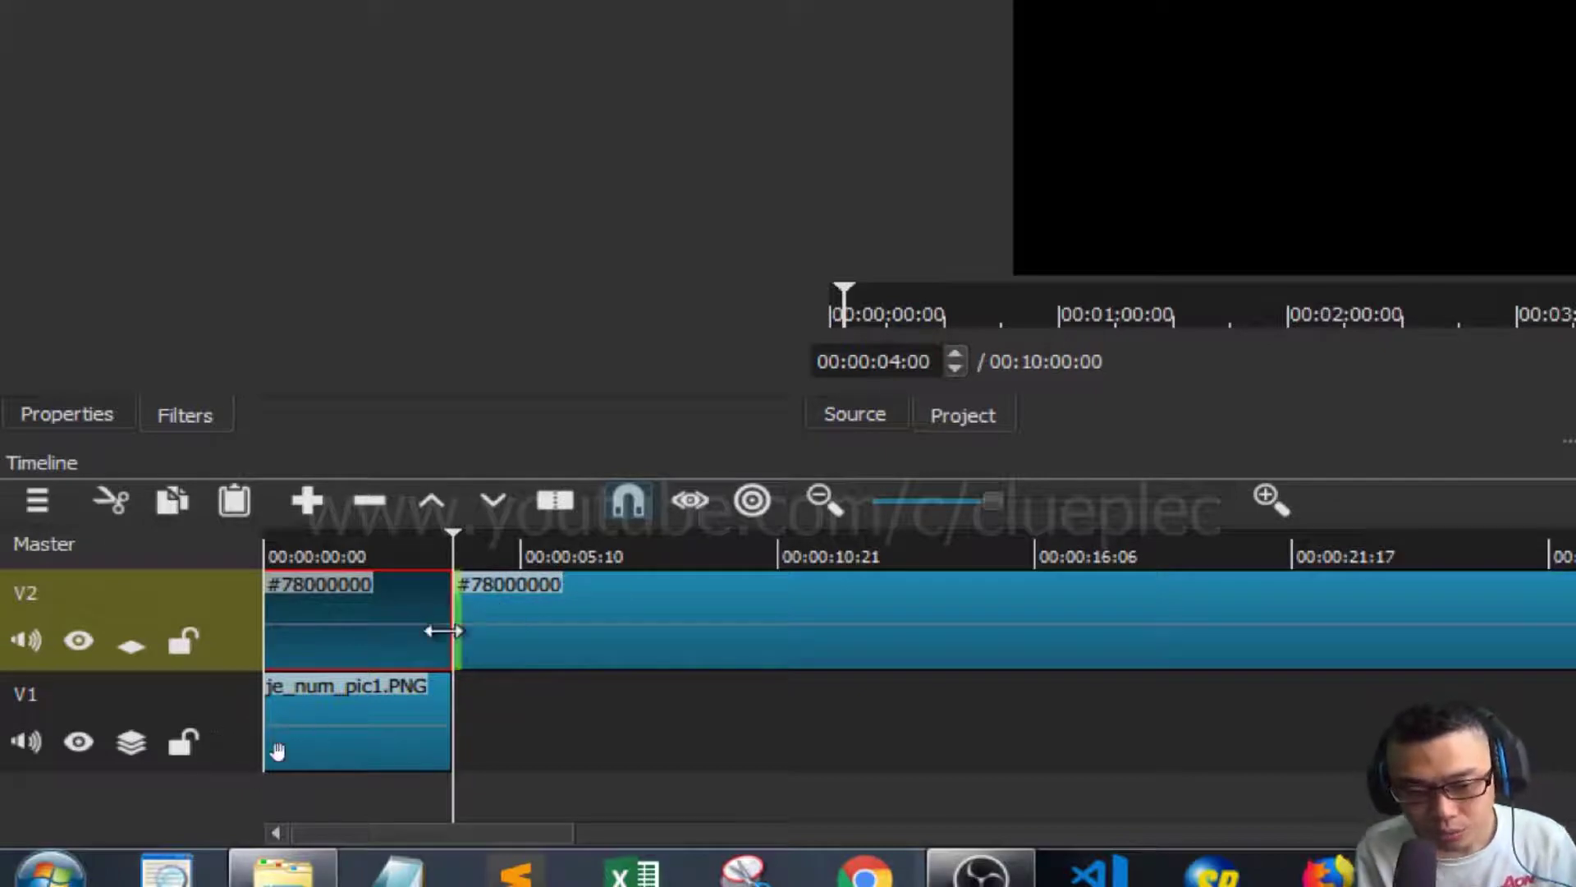
click(657, 645)
click(312, 645)
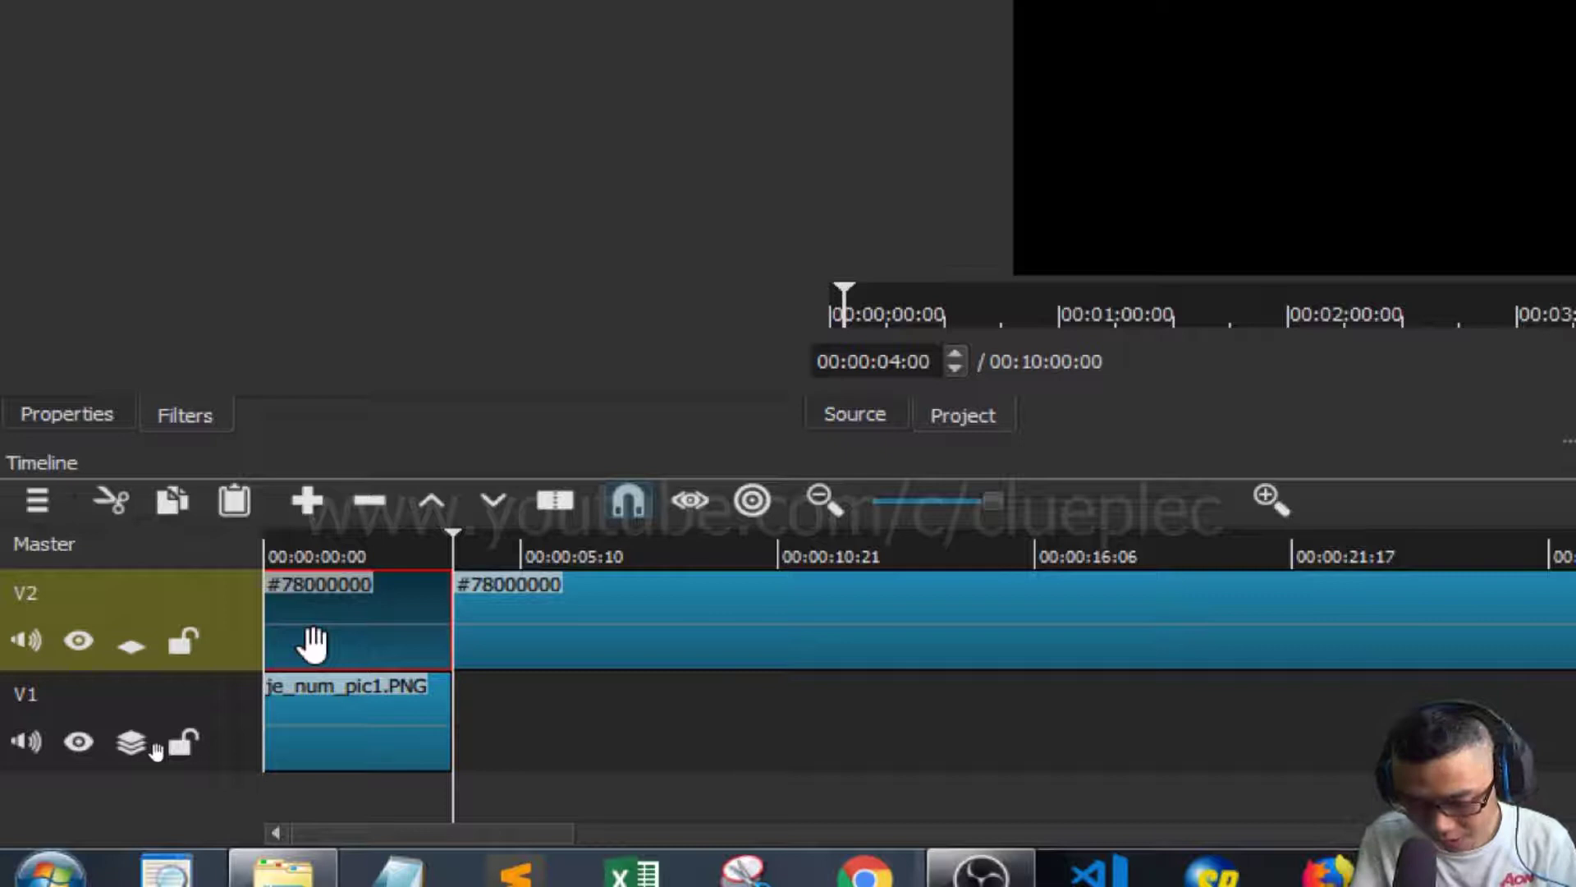
key(Home)
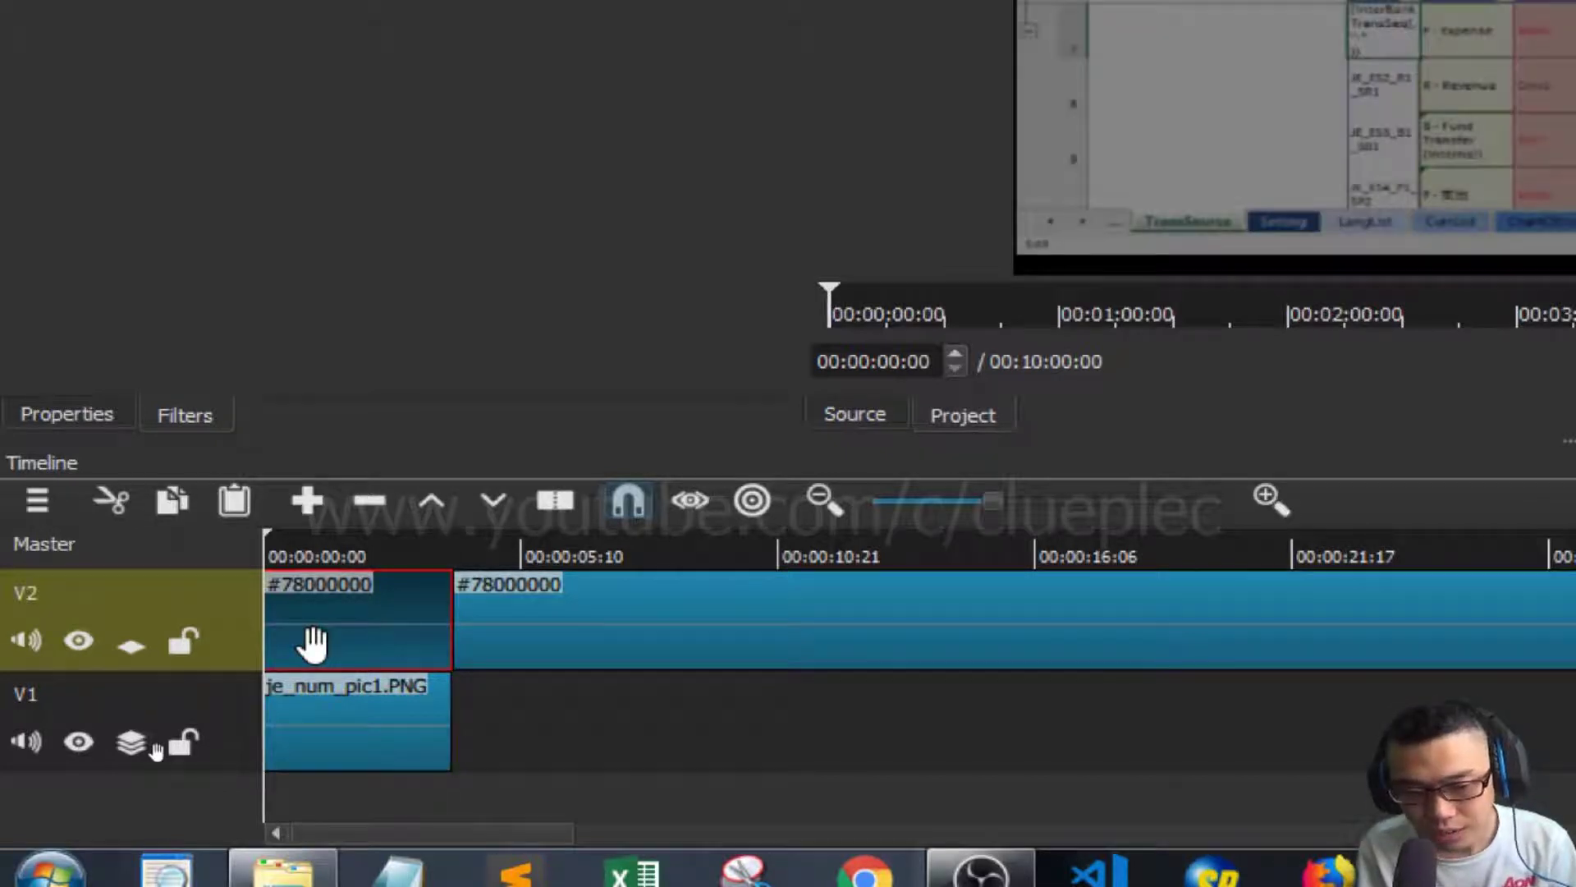
key(alt+Right)
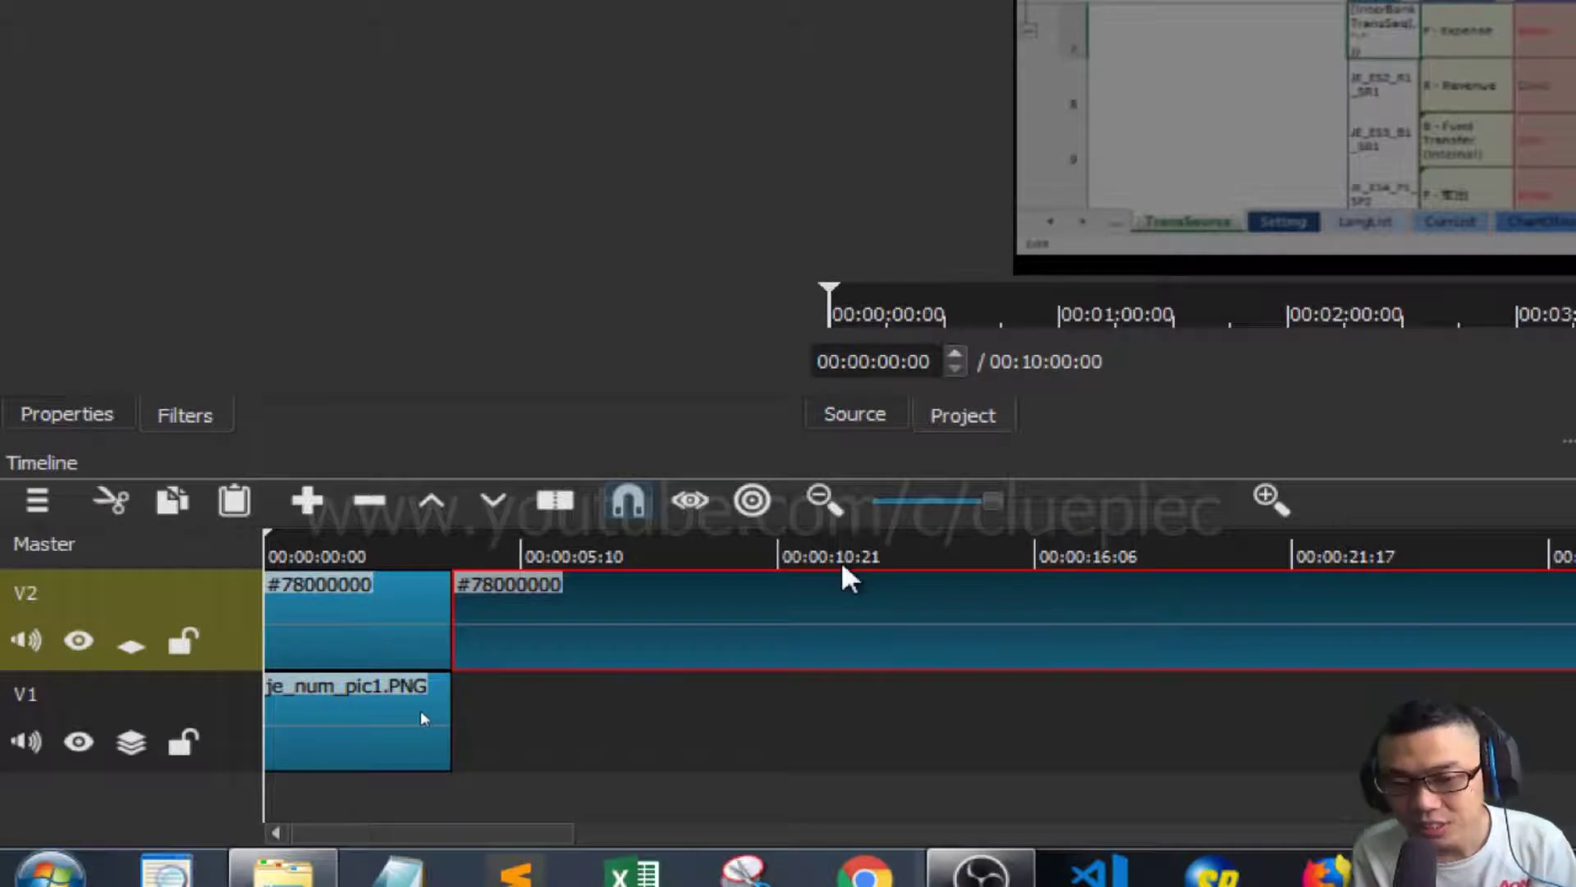
key(Delete)
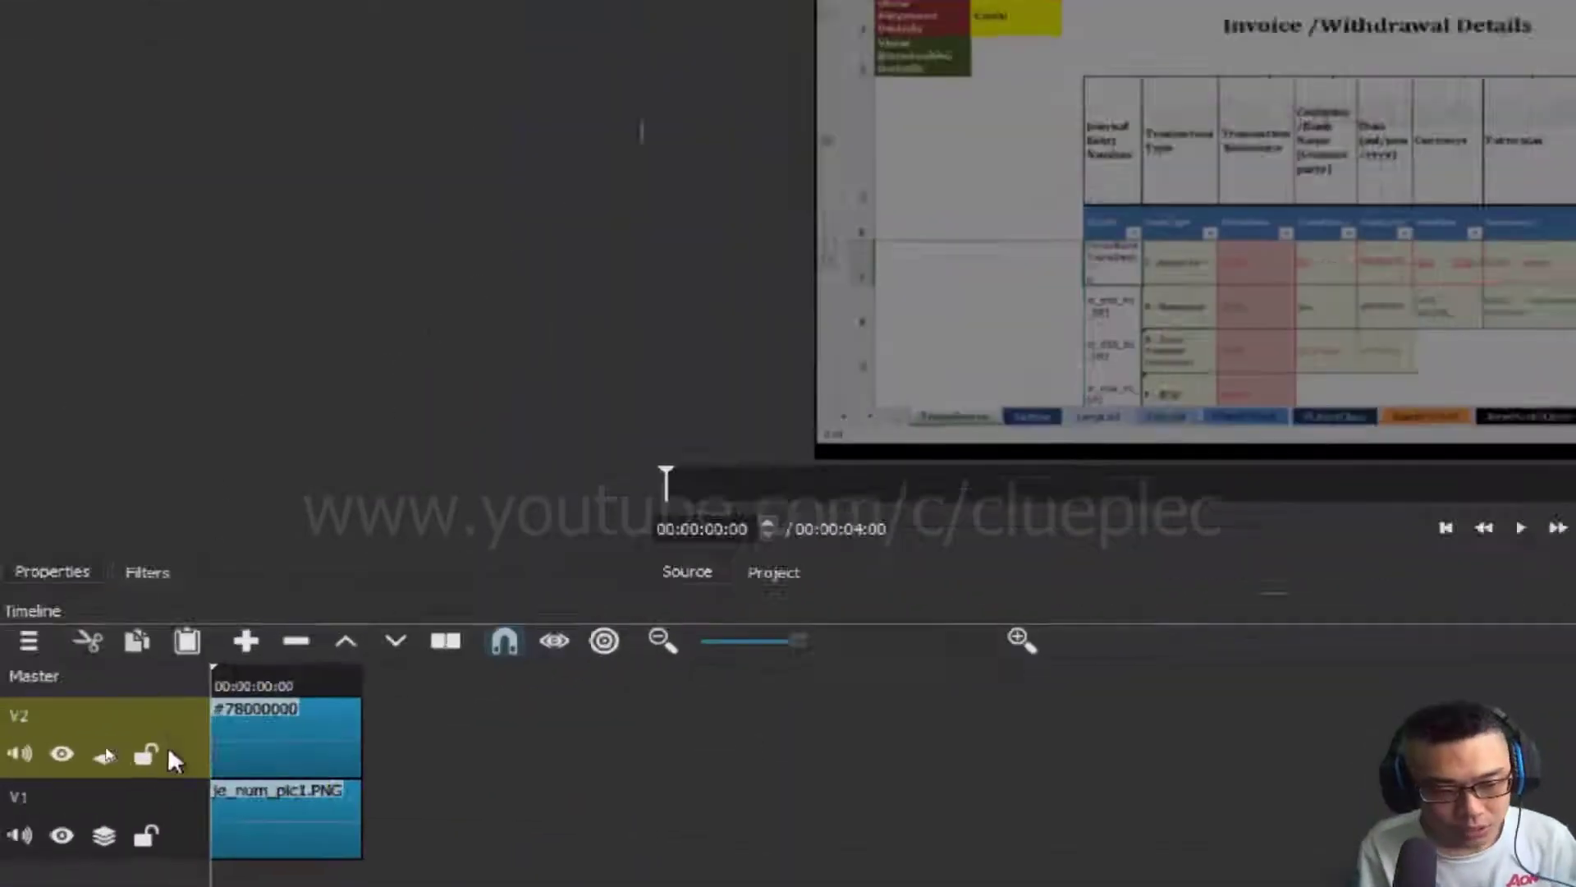
Add a Mask filter to the black overlay clip on V2
click(159, 735)
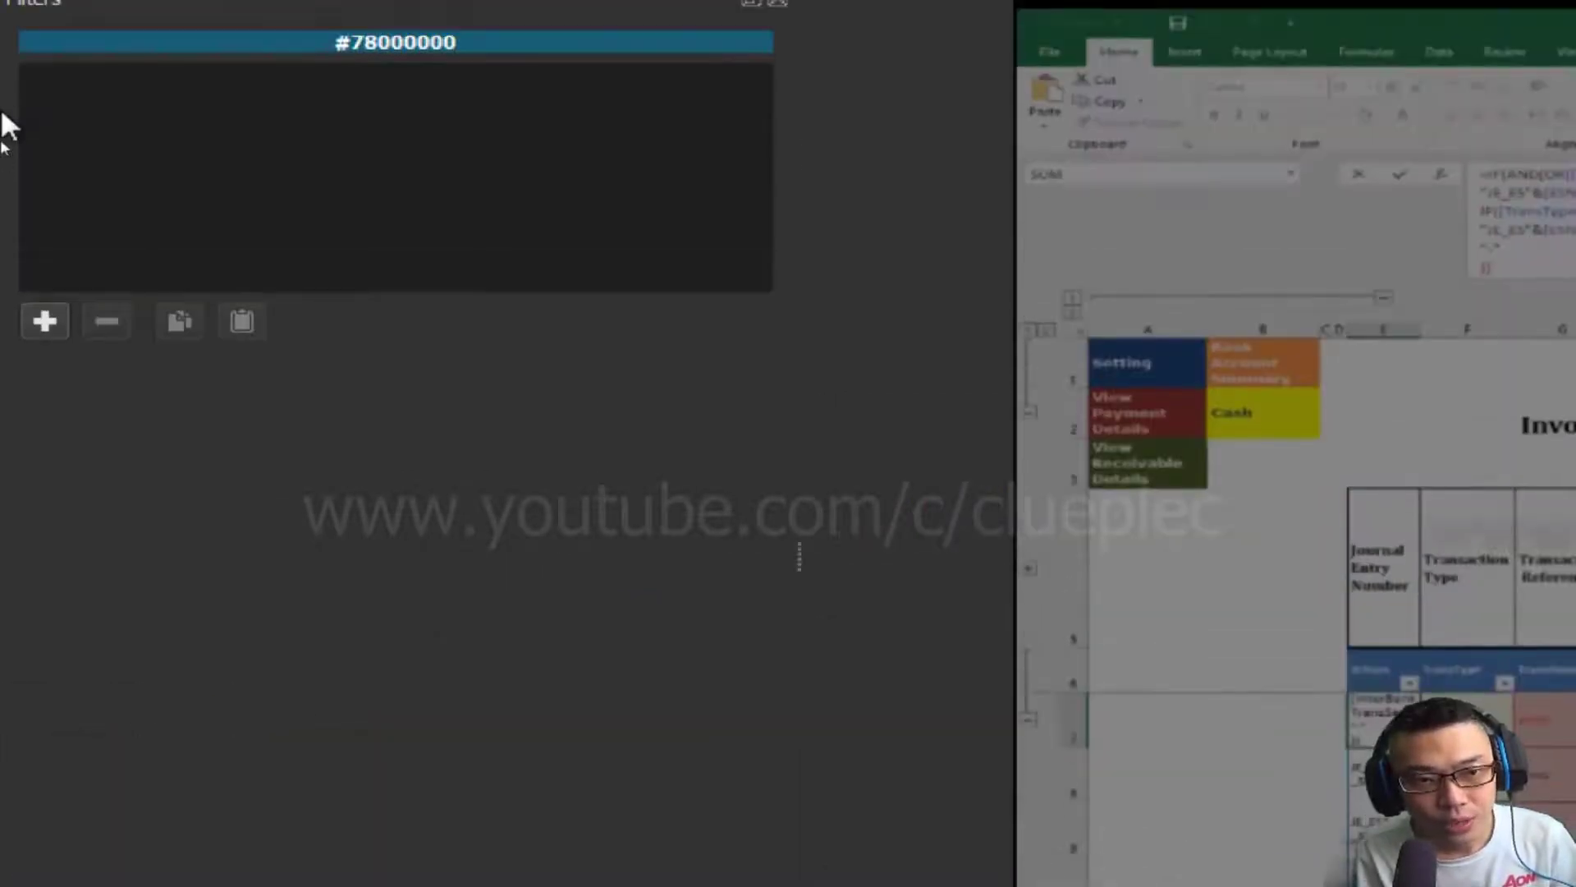
click(44, 321)
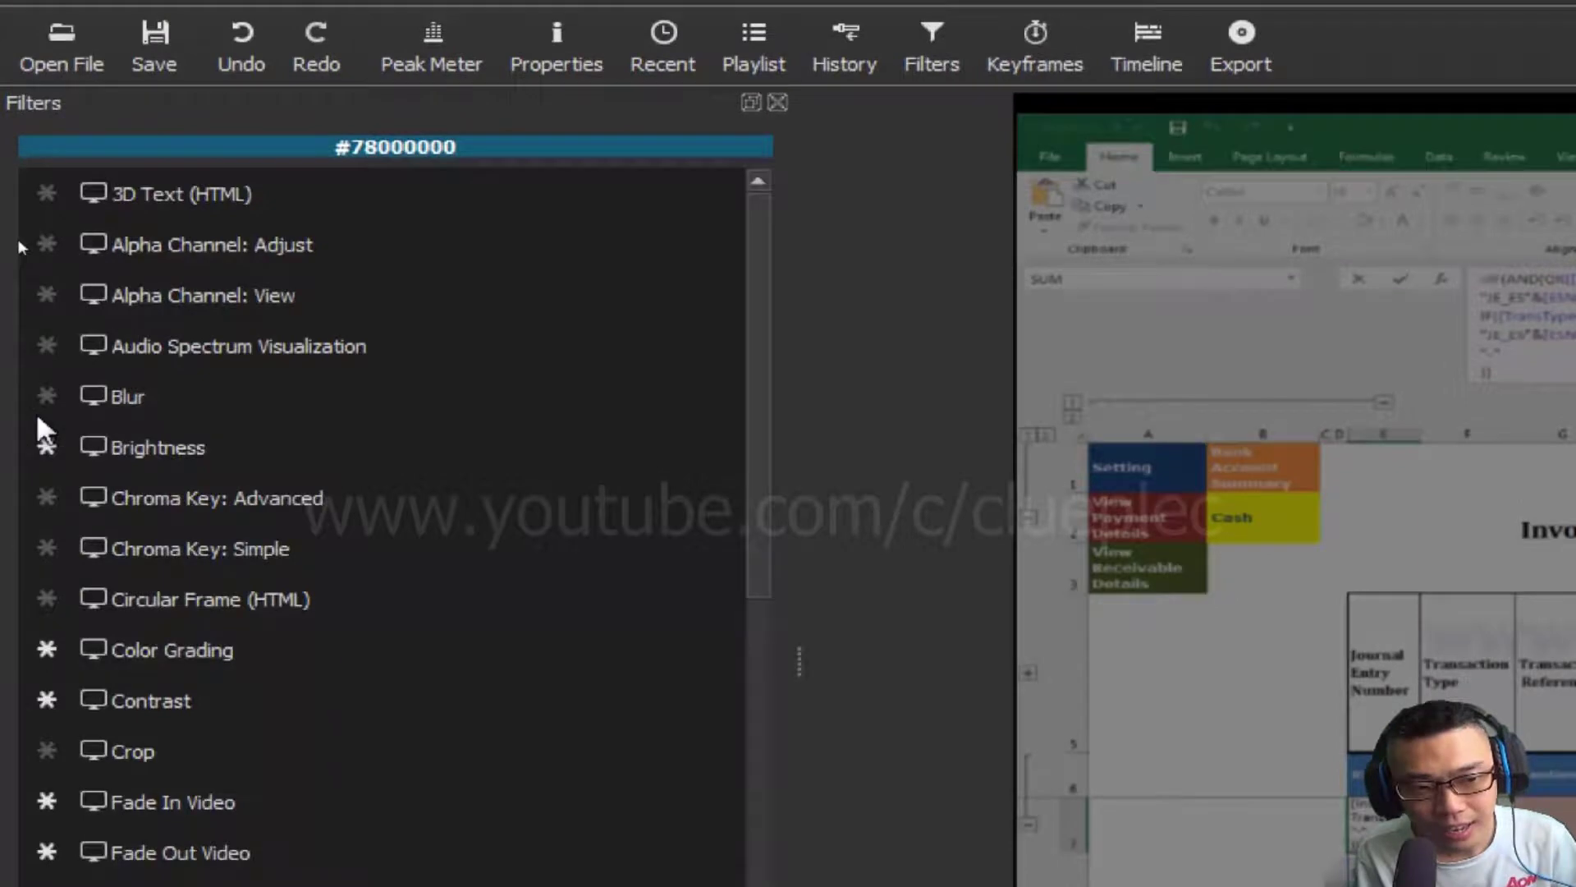
scroll(36, 411, down, 2)
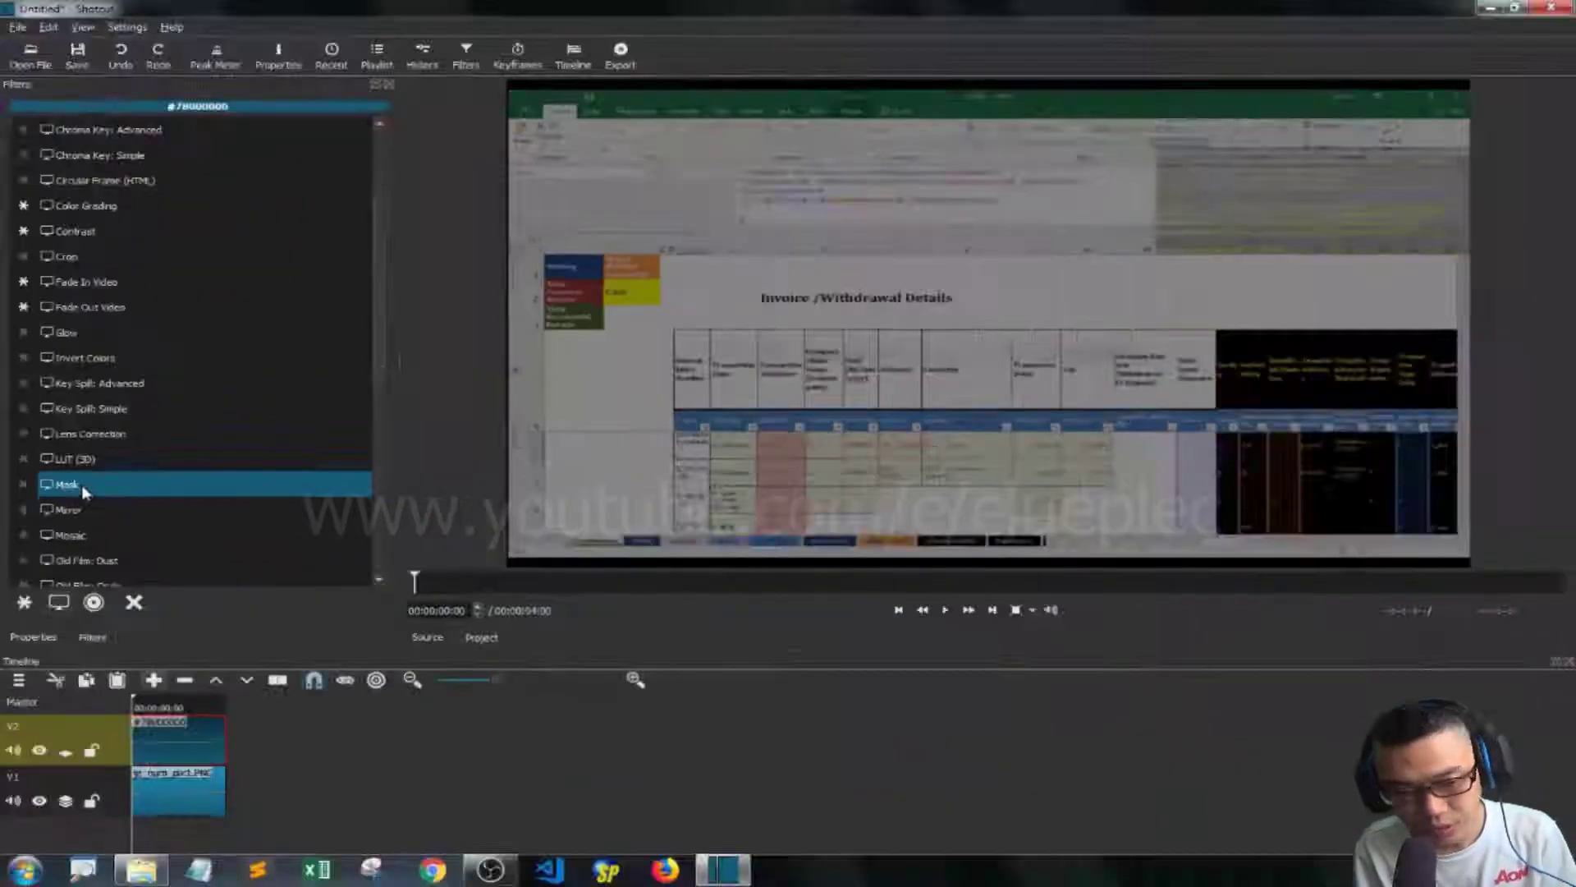
click(164, 460)
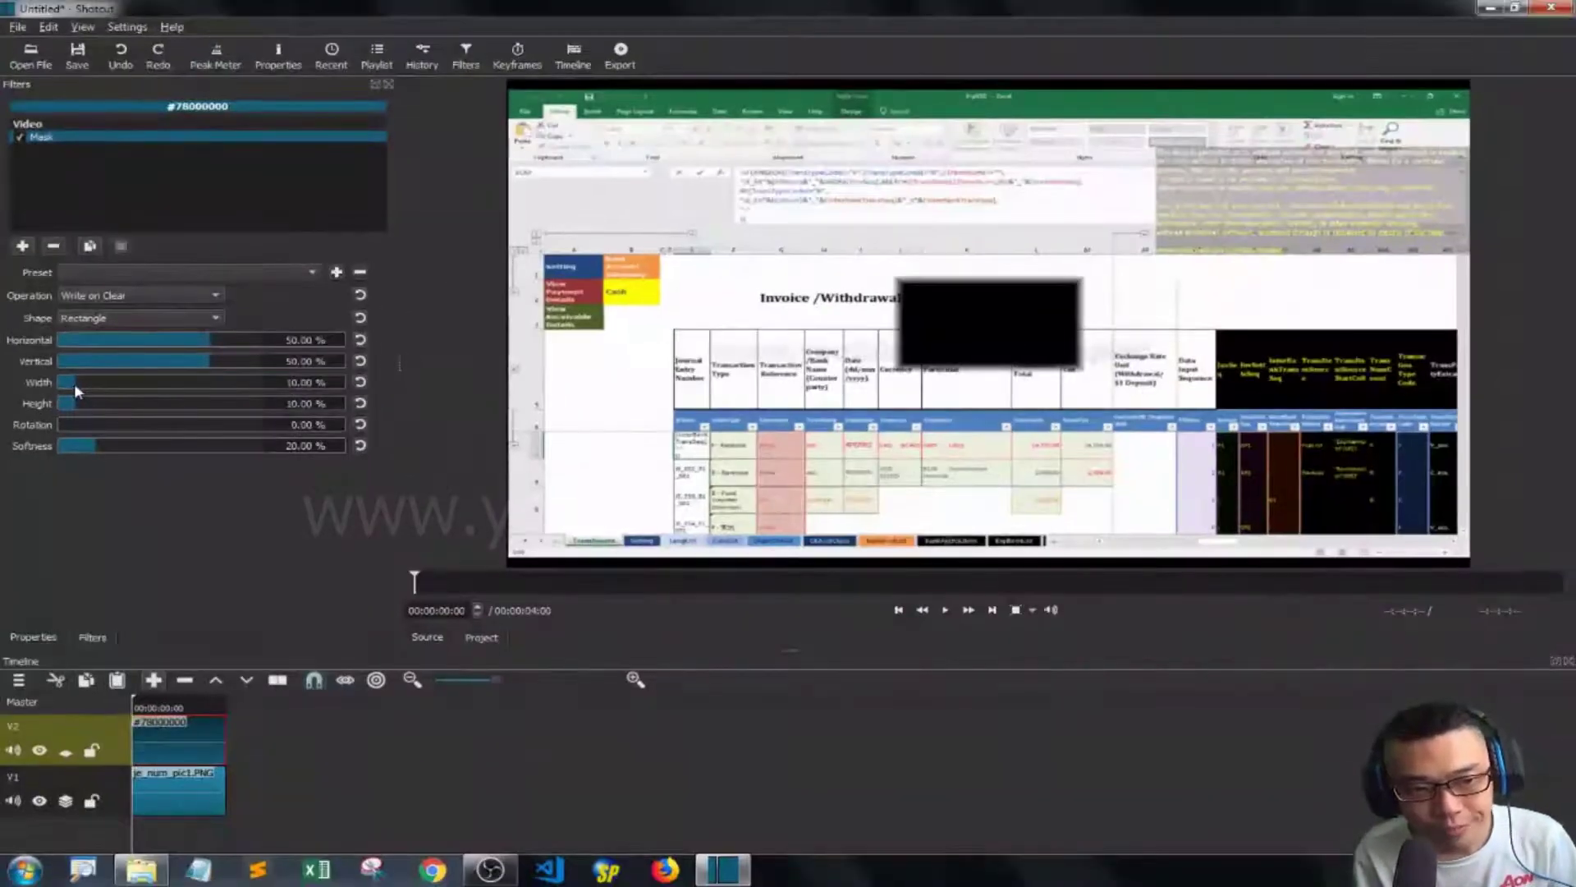
Set the mask width to about 17% and its Operation to Subtract
mouse_move(74, 382)
mouse_down()
mouse_move(111, 382)
mouse_move(82, 401)
mouse_move(126, 407)
mouse_move(80, 407)
mouse_up()
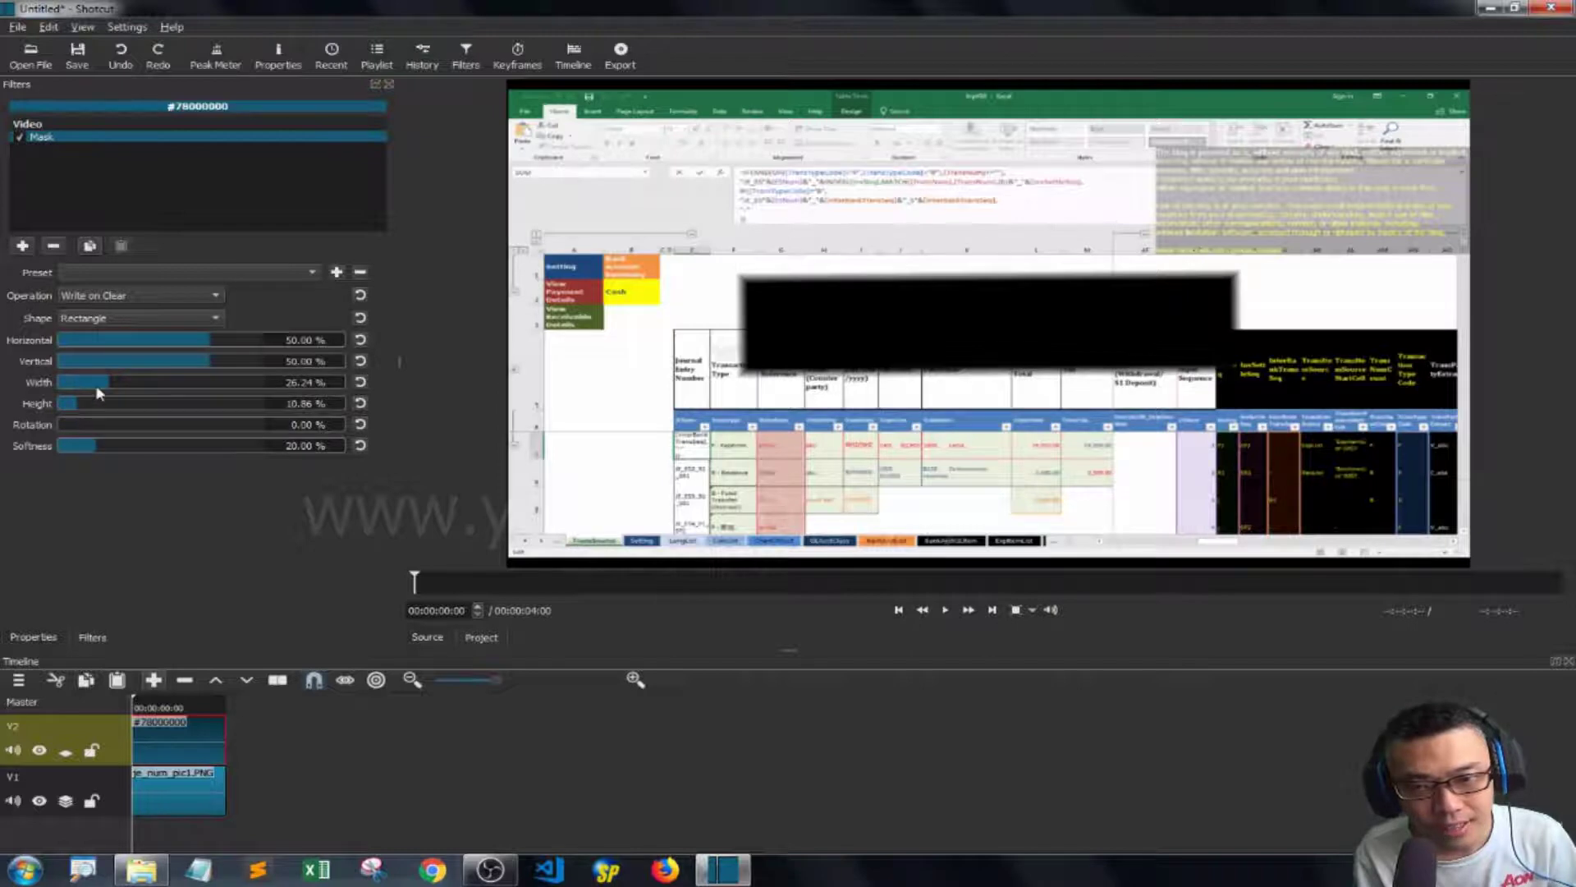
click(90, 383)
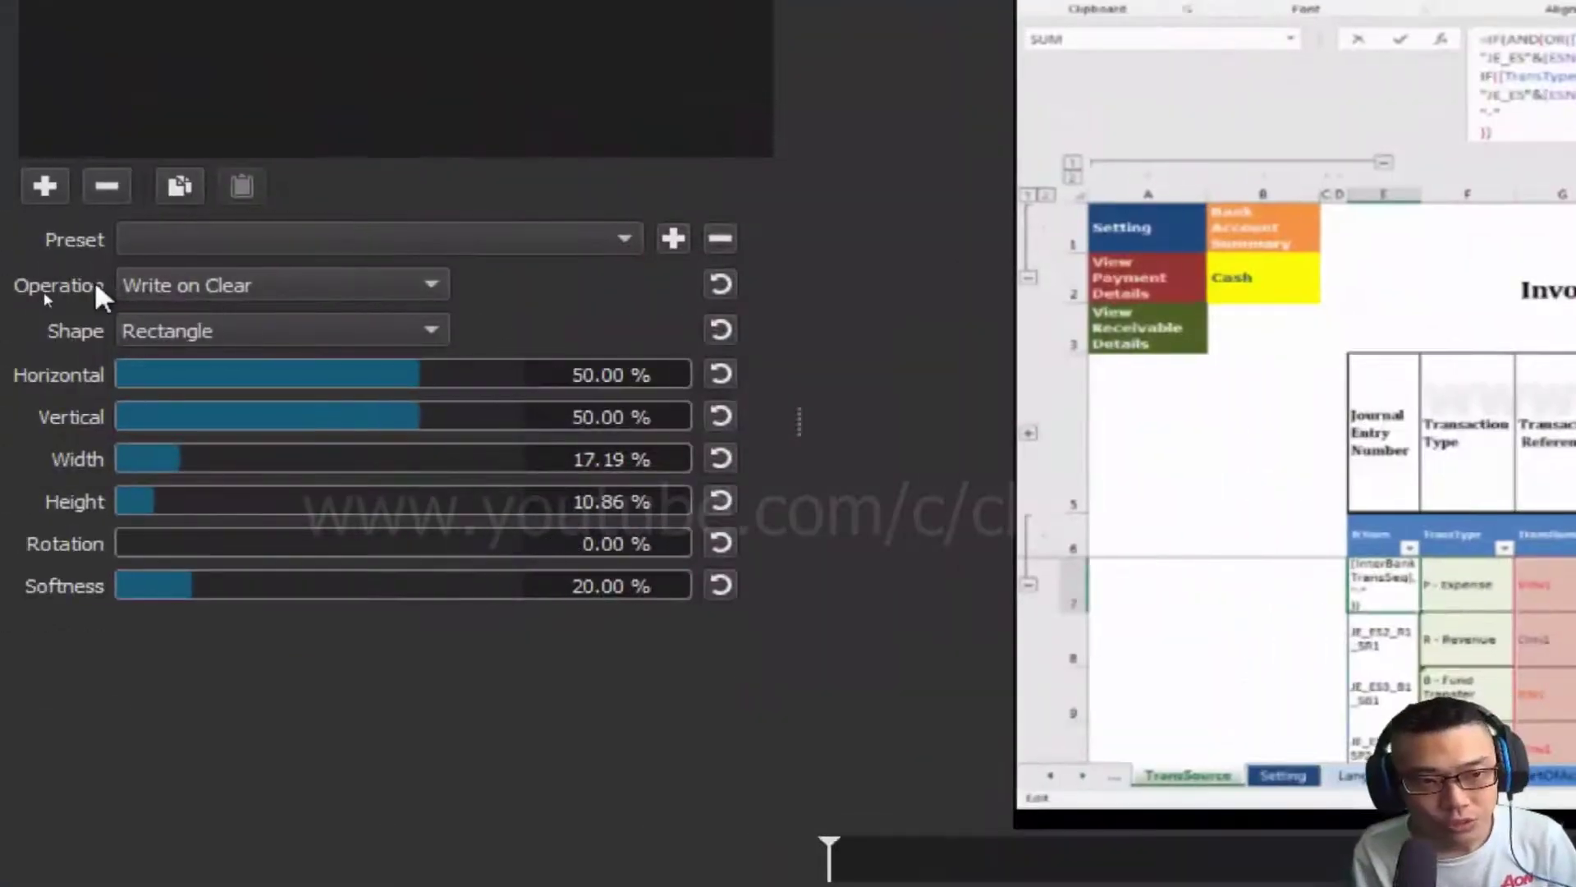
click(221, 297)
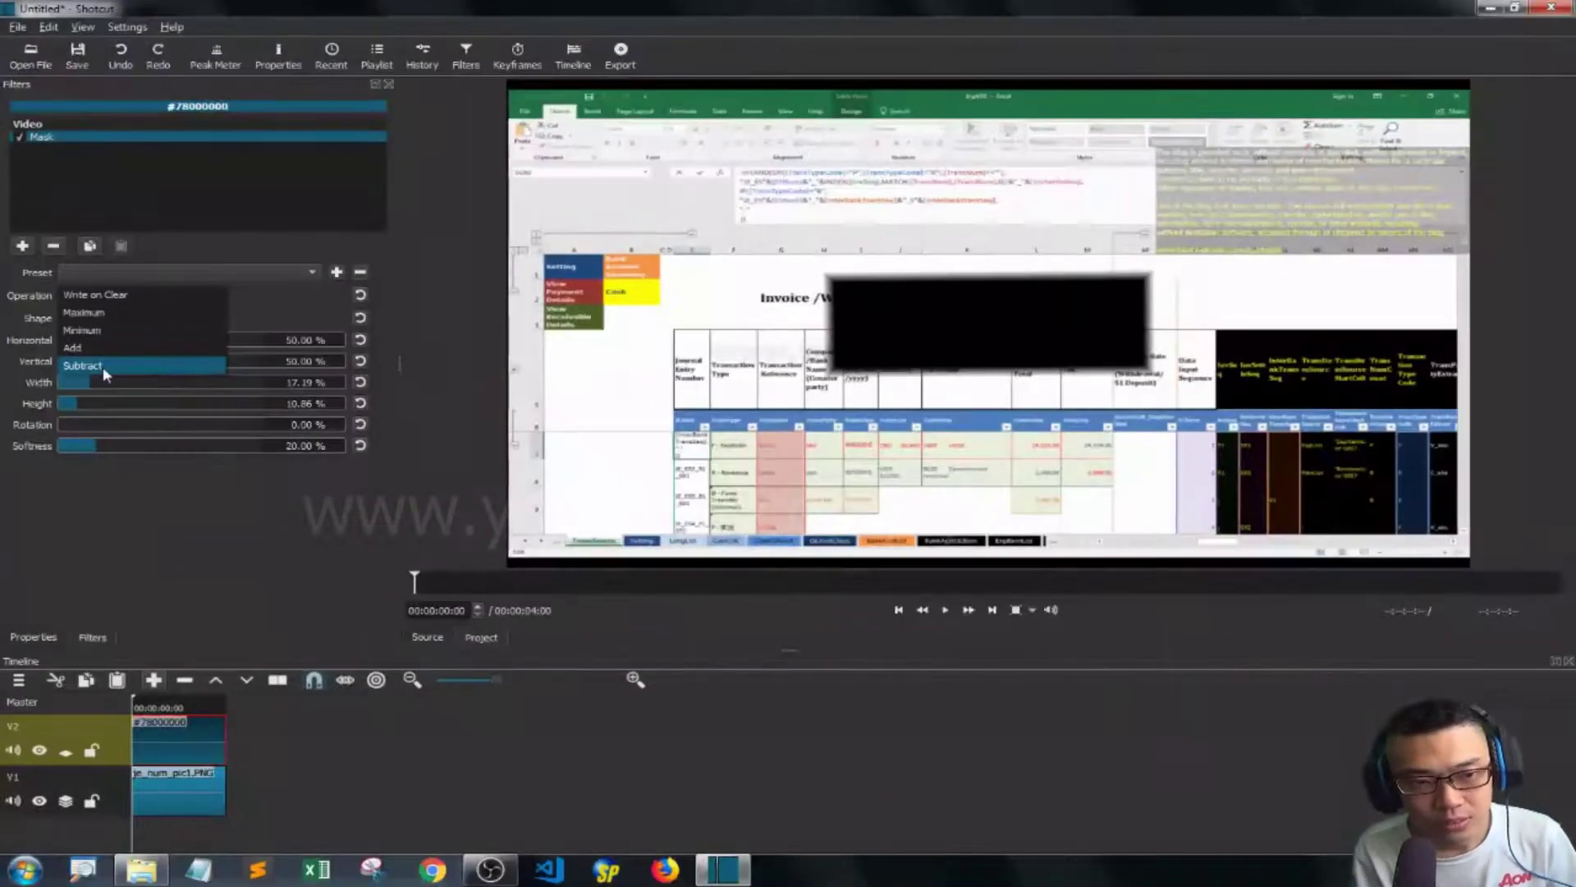
click(207, 435)
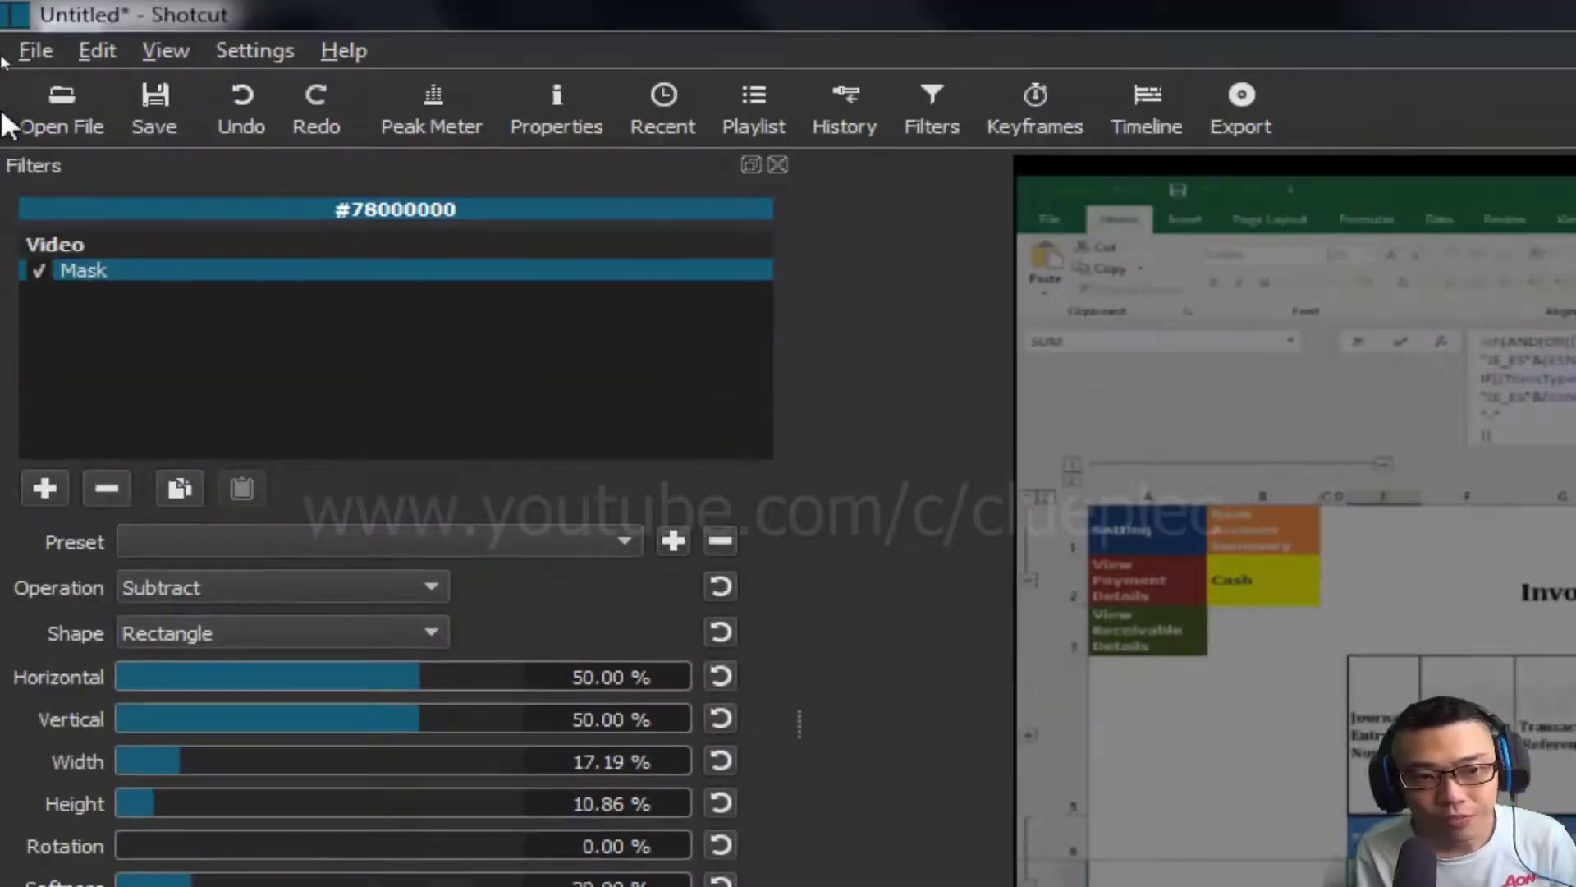
Add a Size and Position filter to the #78000000 overlay clip and shift its frame up-left
click(44, 491)
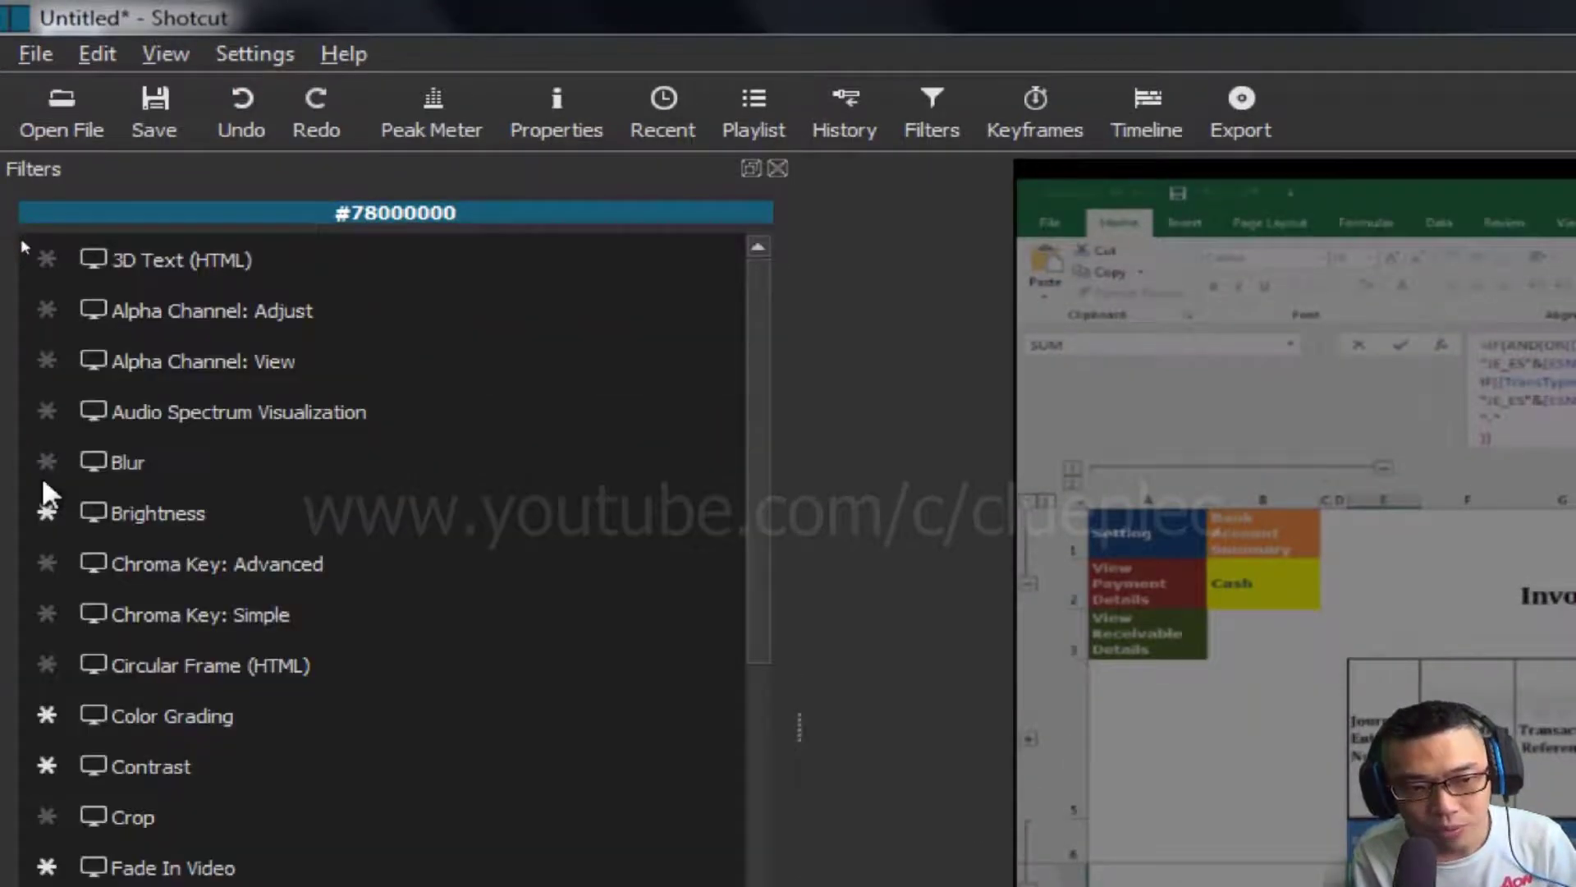
scroll(370, 738, down, 1)
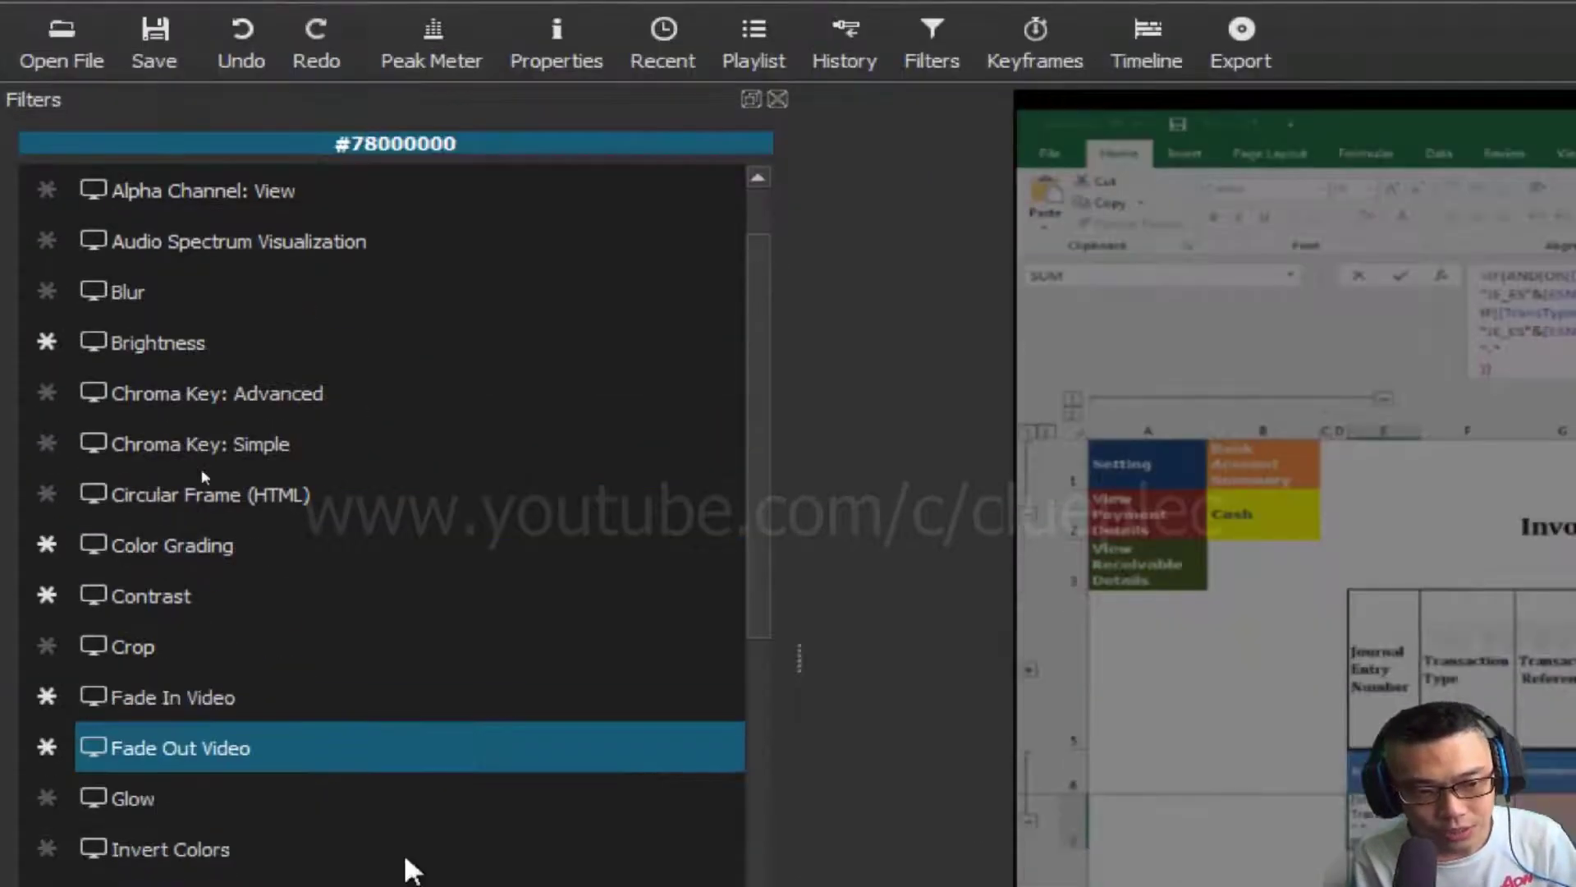
scroll(394, 780, down, 7)
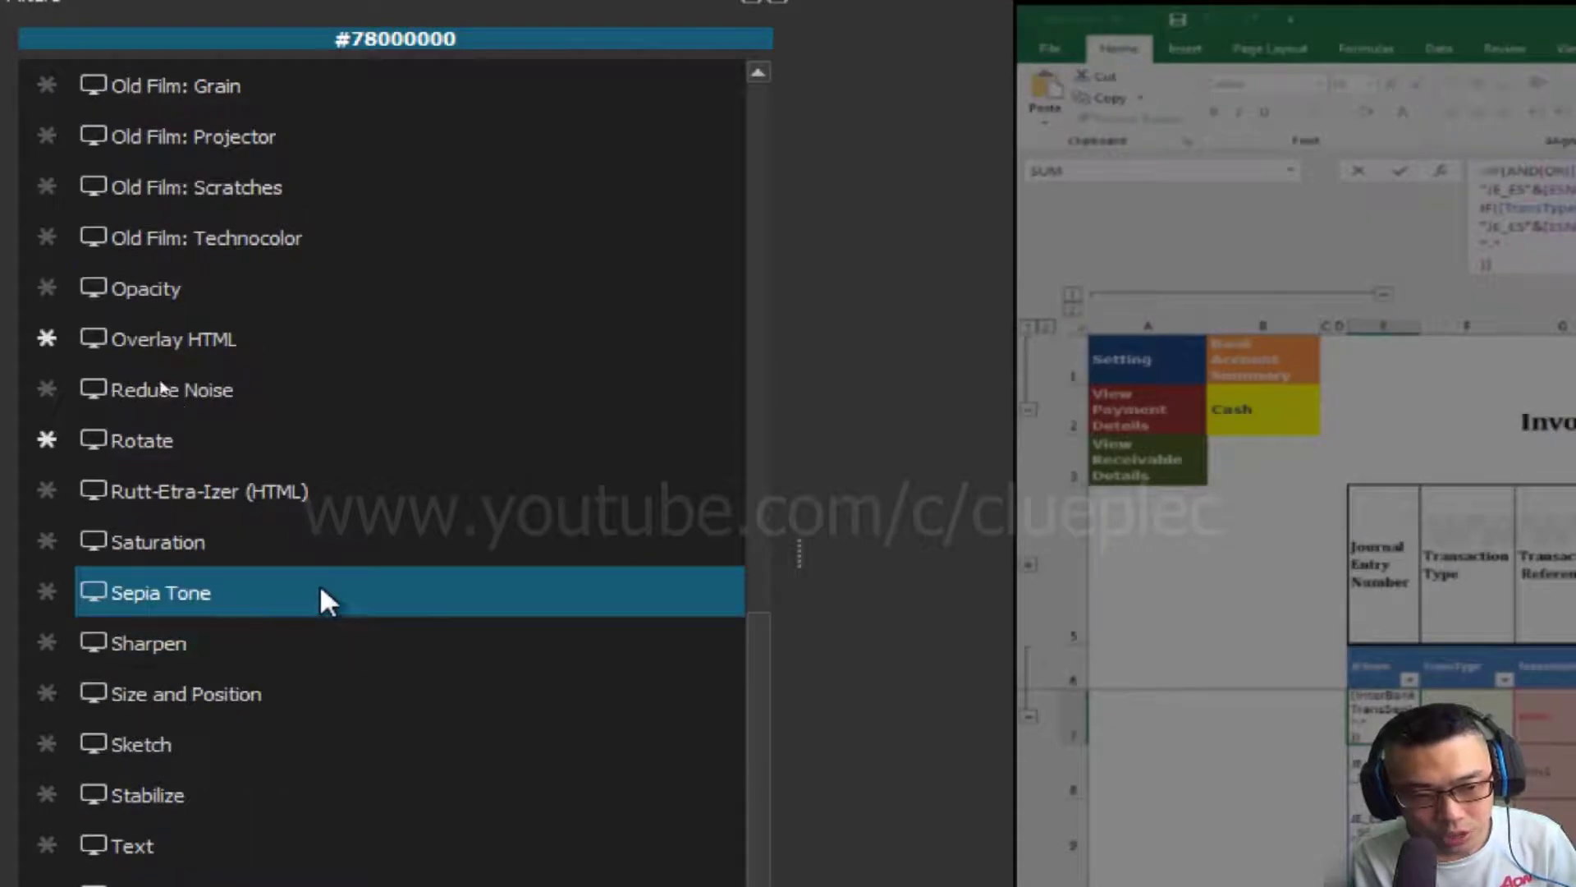
scroll(246, 607, down, 1)
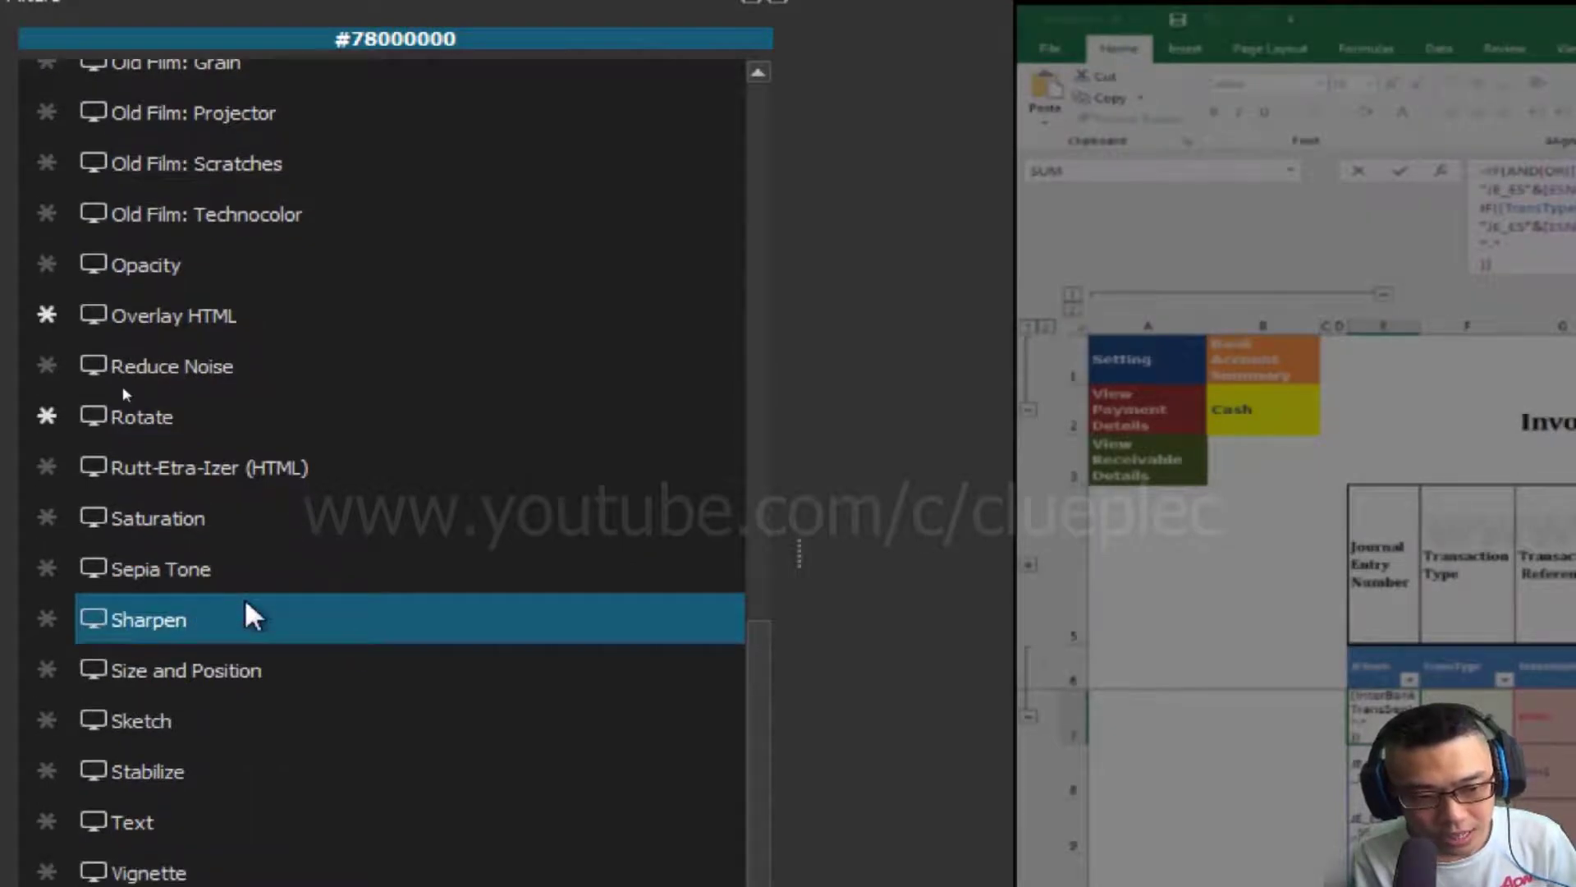
click(198, 667)
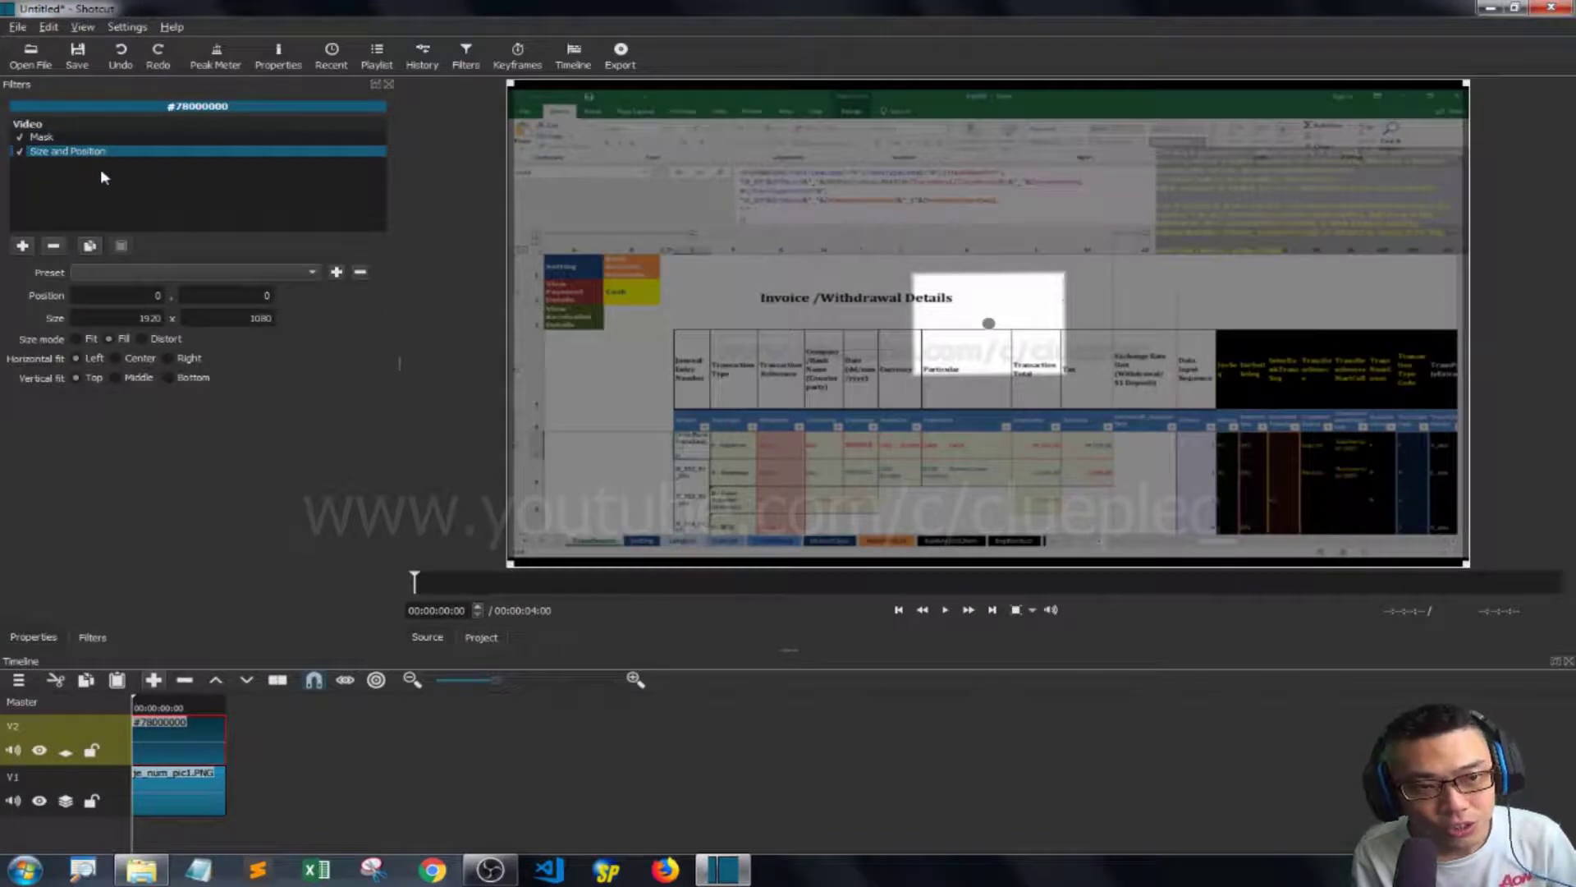
drag(988, 323, 898, 303)
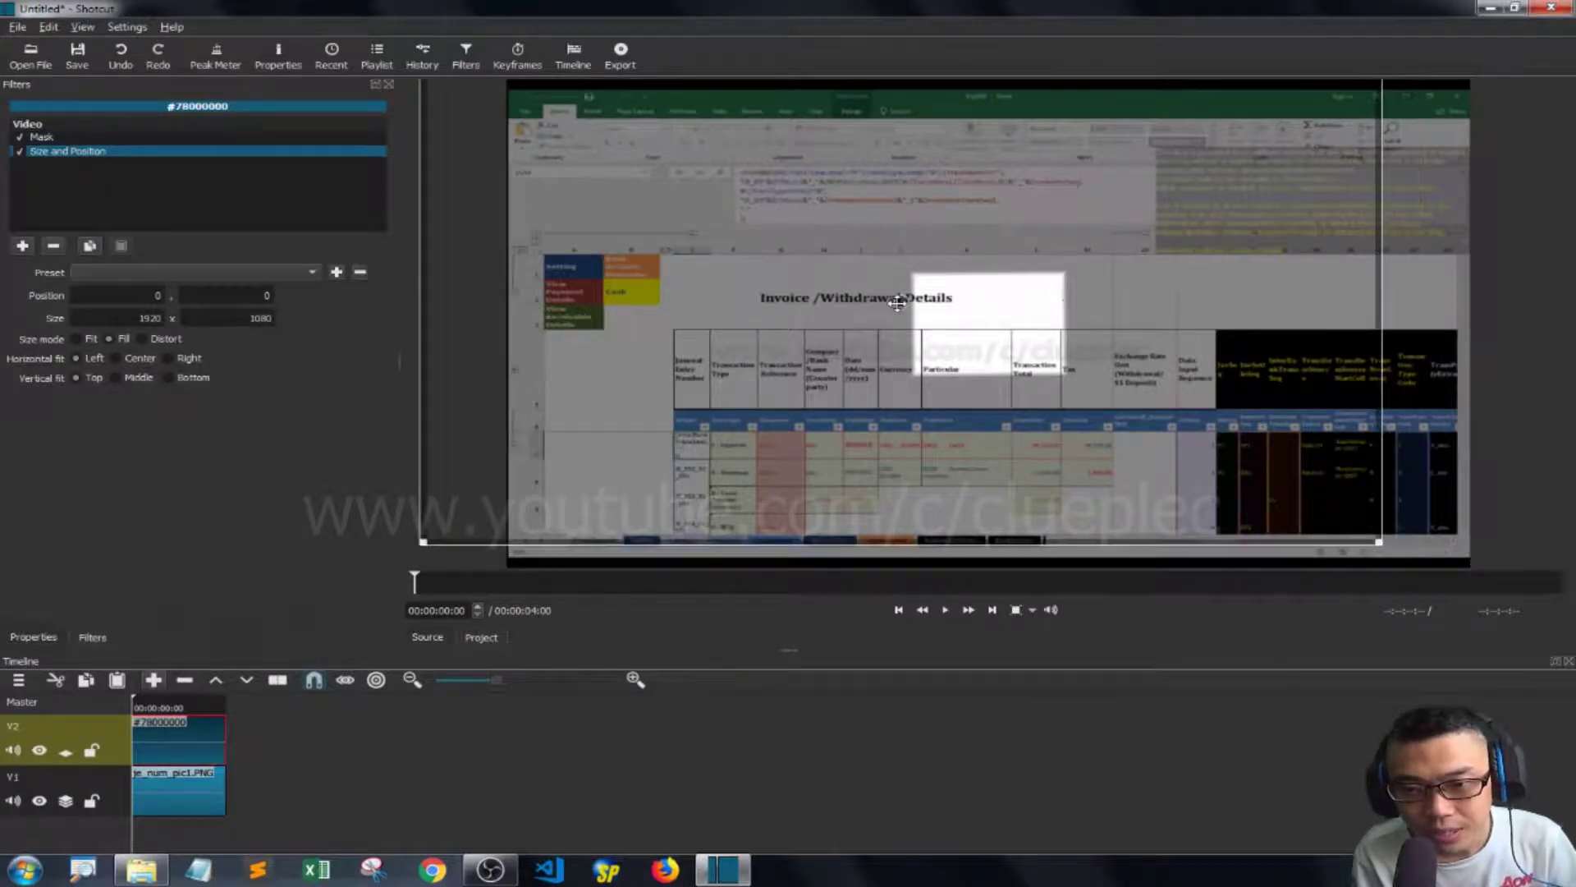
click(719, 750)
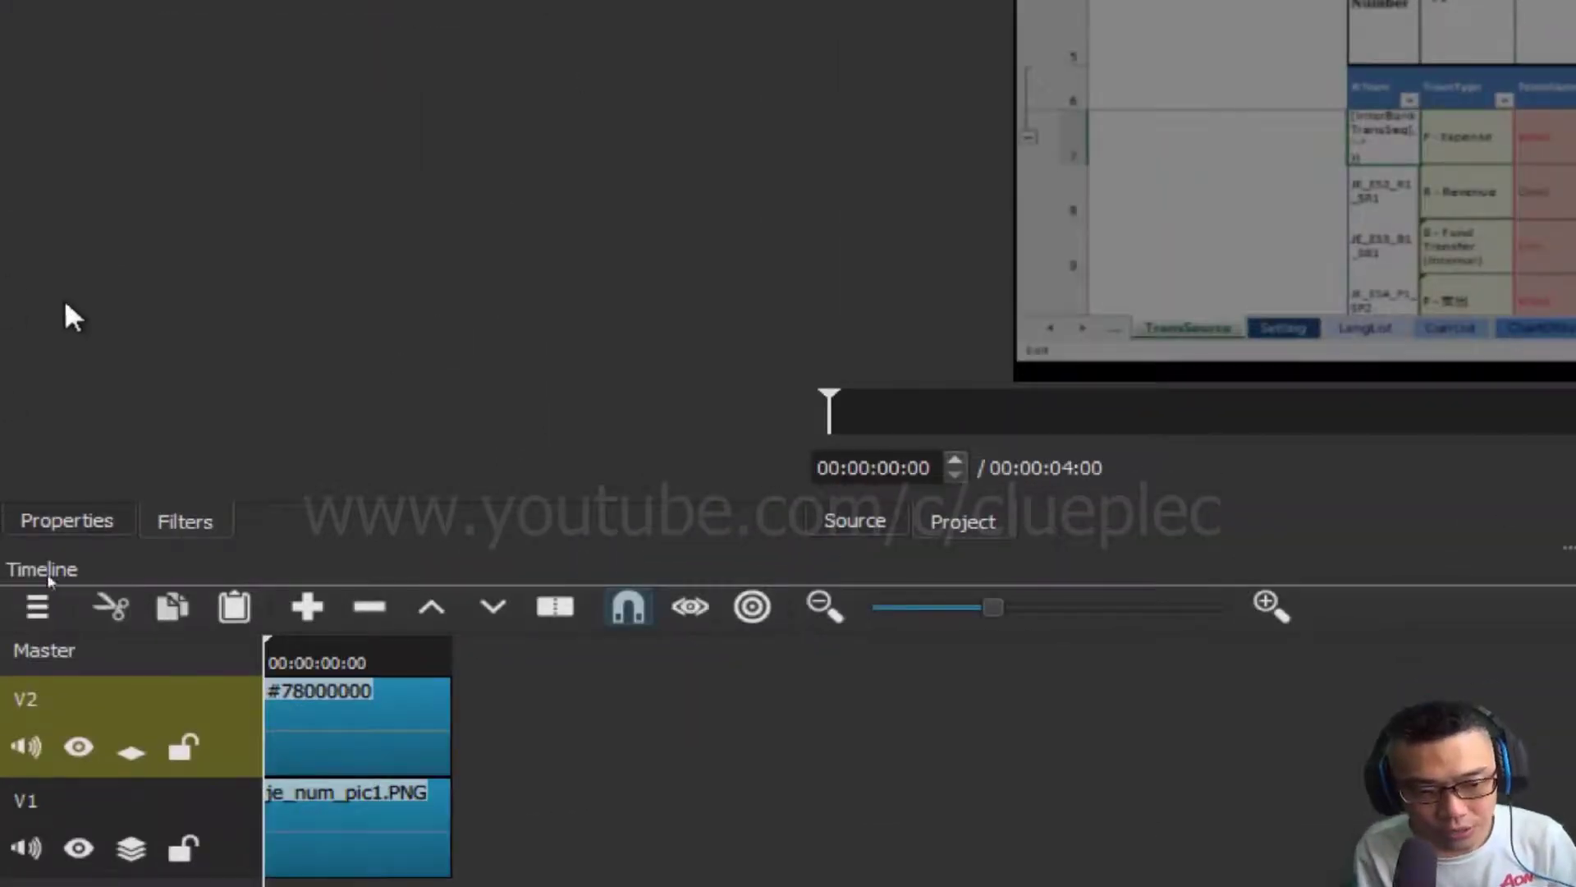
Select the V2 overlay clip's Size and Position filter and undo an accidental extra overlay clip
click(233, 754)
click(349, 753)
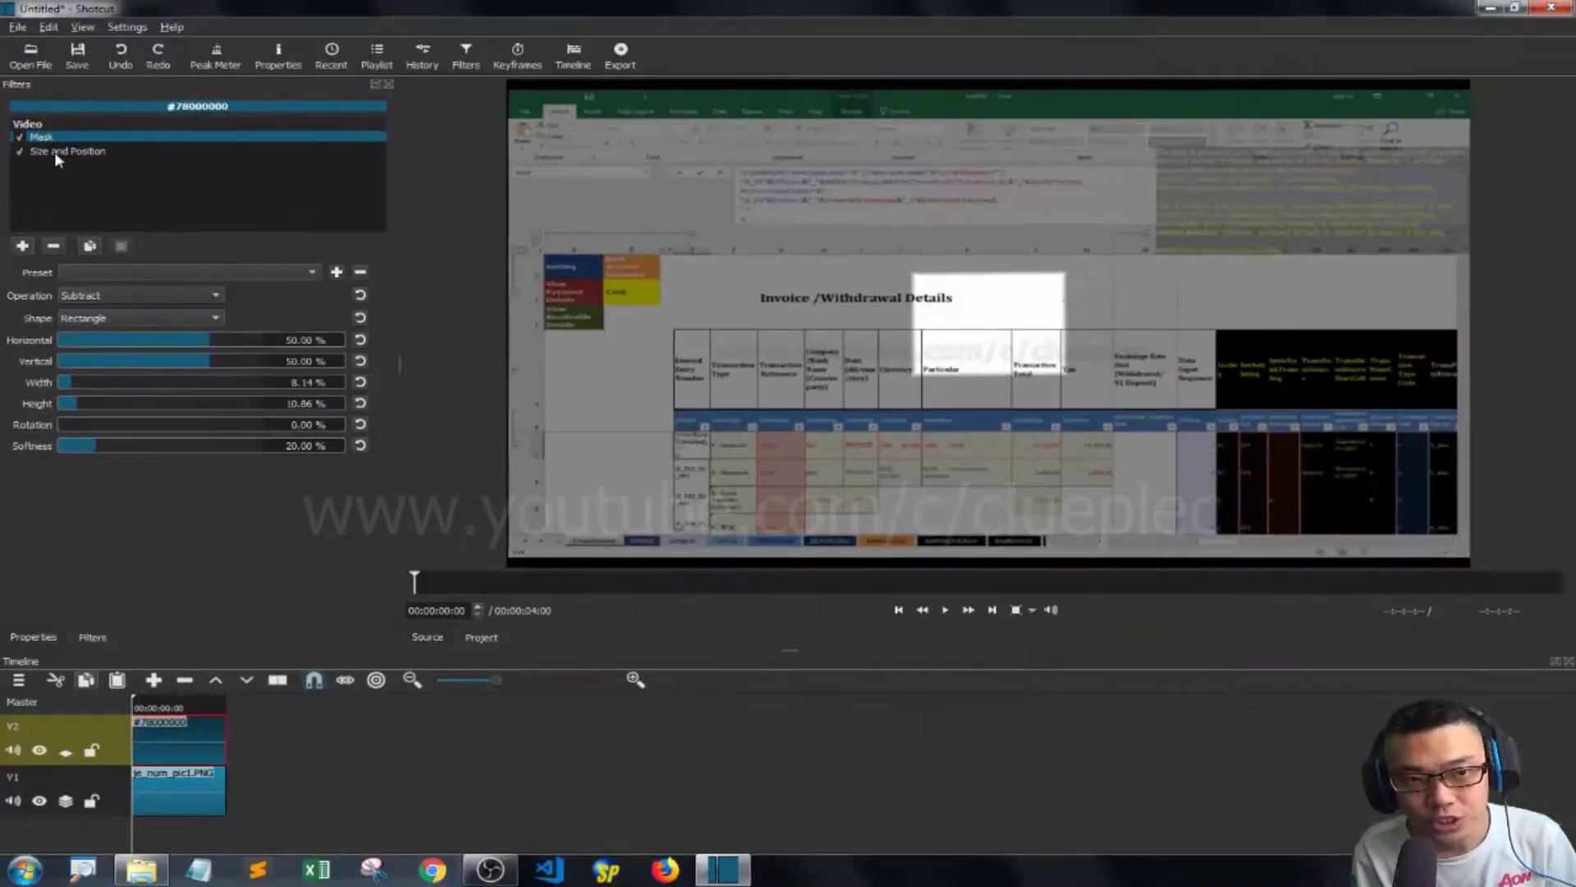
click(54, 152)
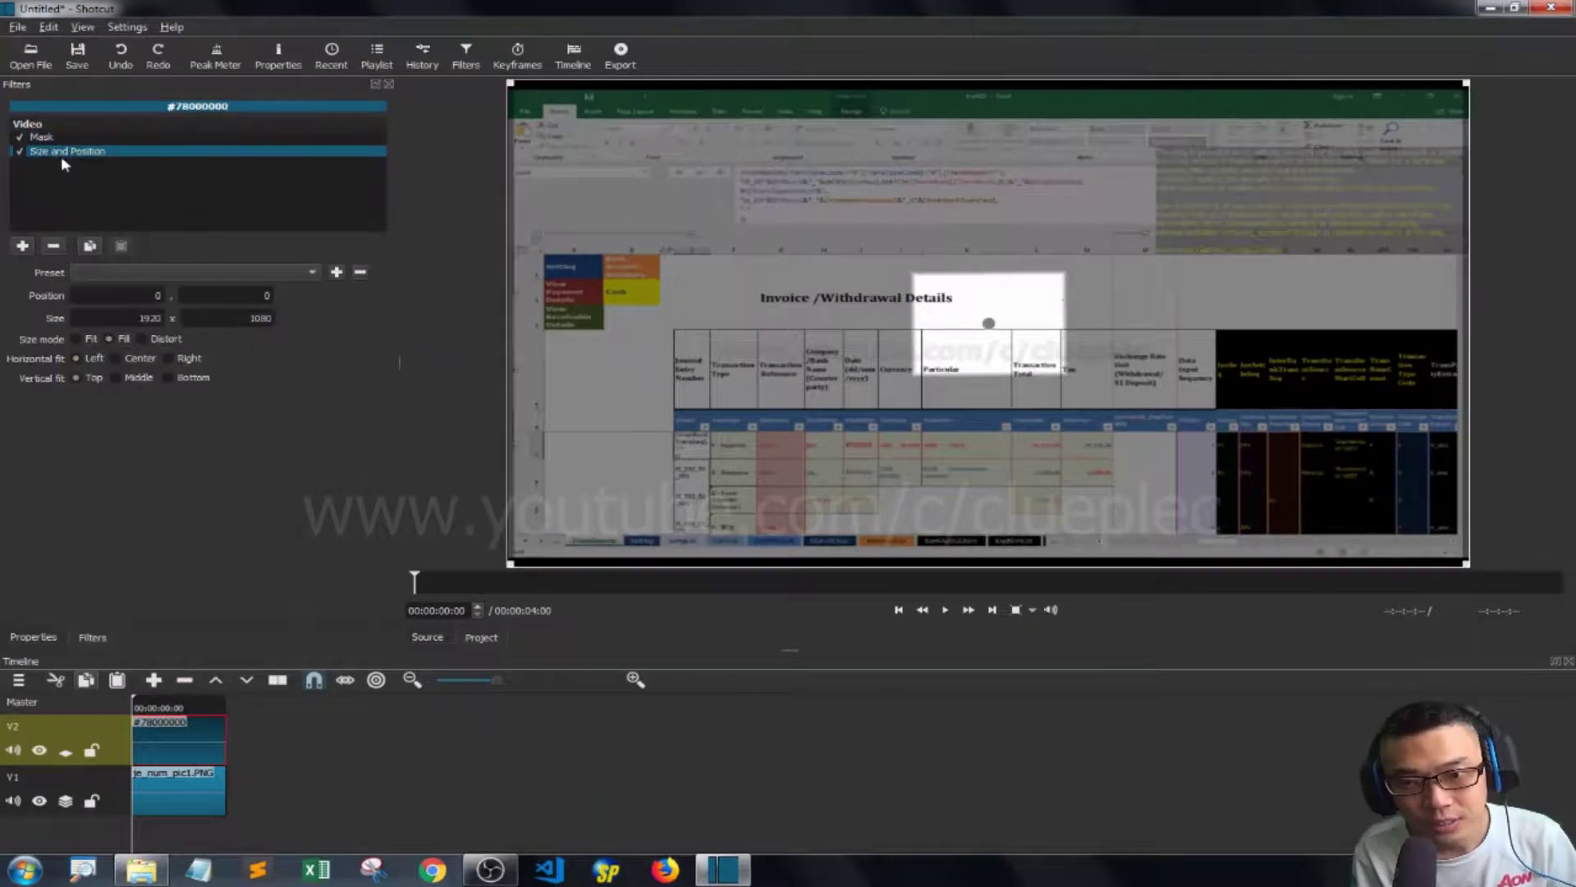
drag(899, 305, 889, 300)
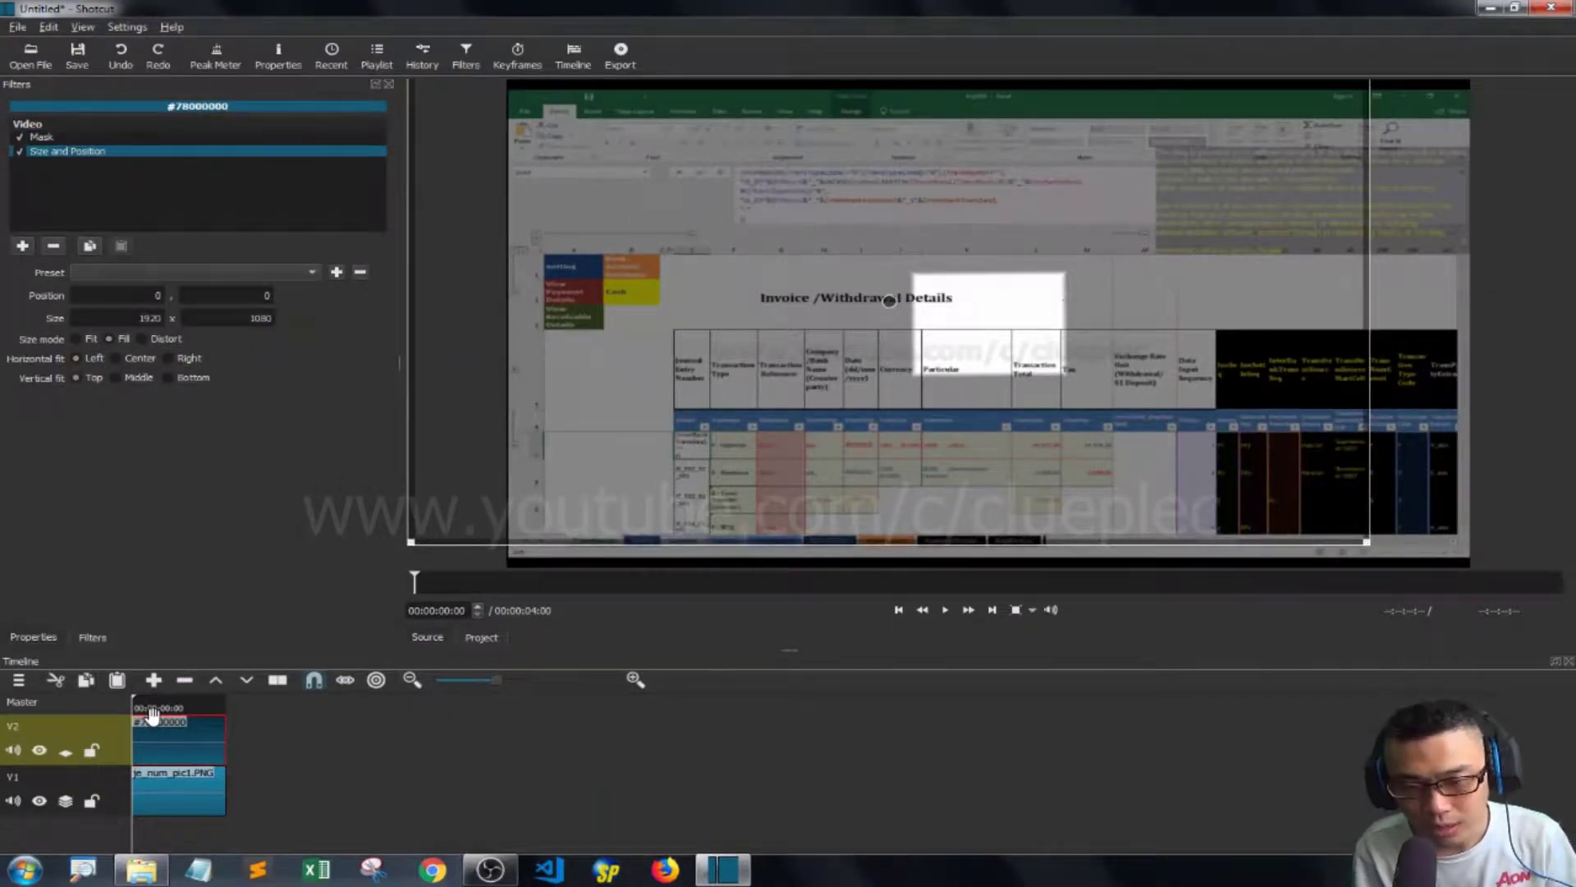
key(a)
key(ctrl+z)
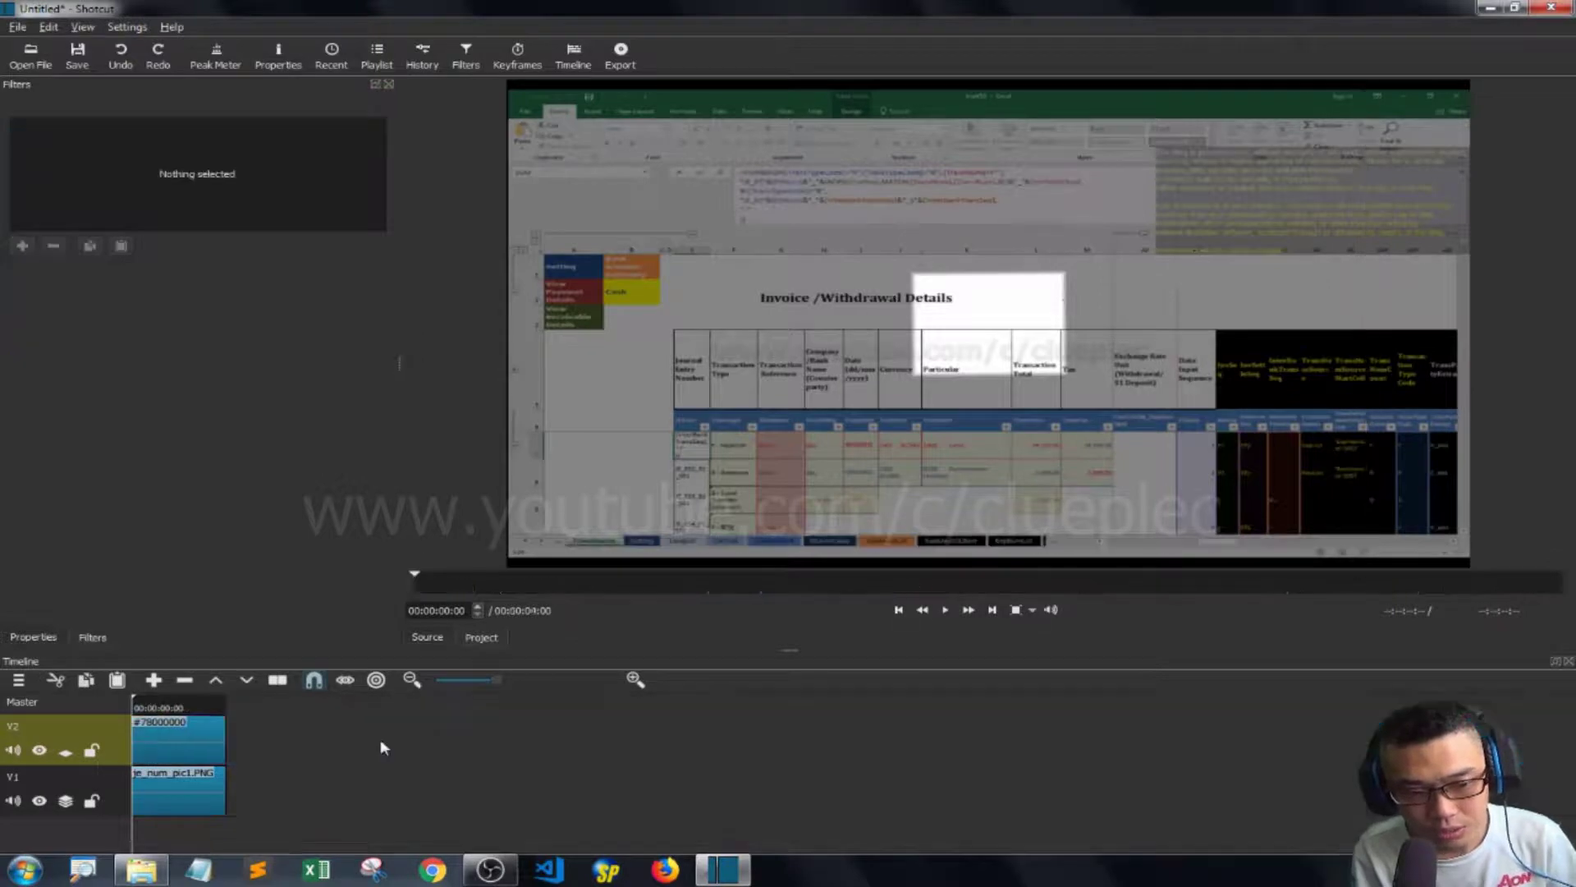
Resize and move the overlay frame to 2286 x 1286 at -301, -170, clearing the title
click(175, 743)
click(67, 151)
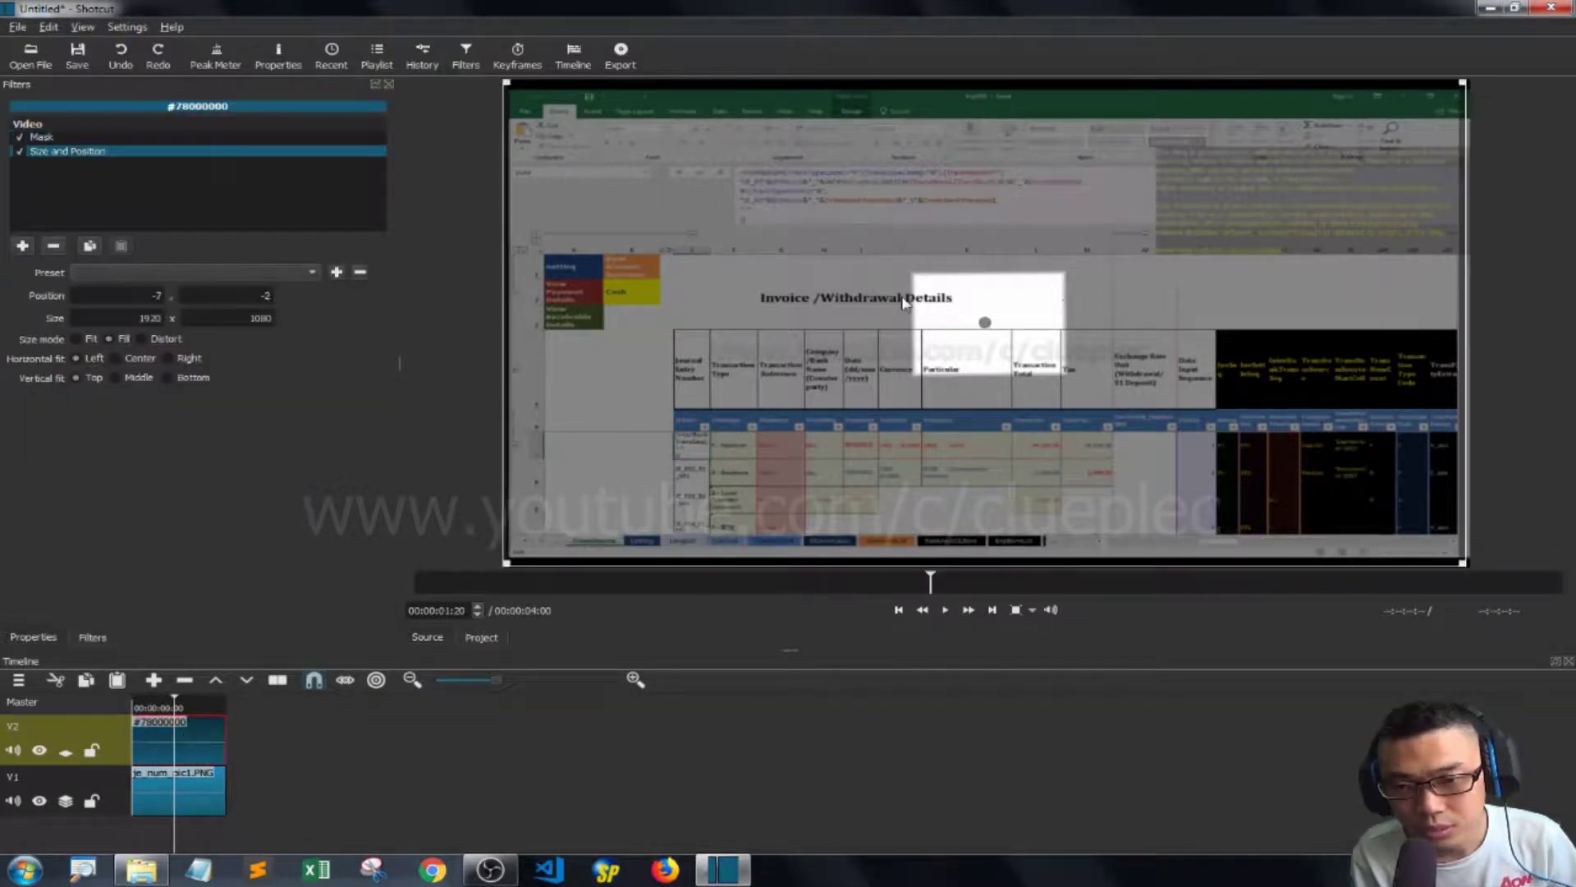
drag(922, 304, 766, 281)
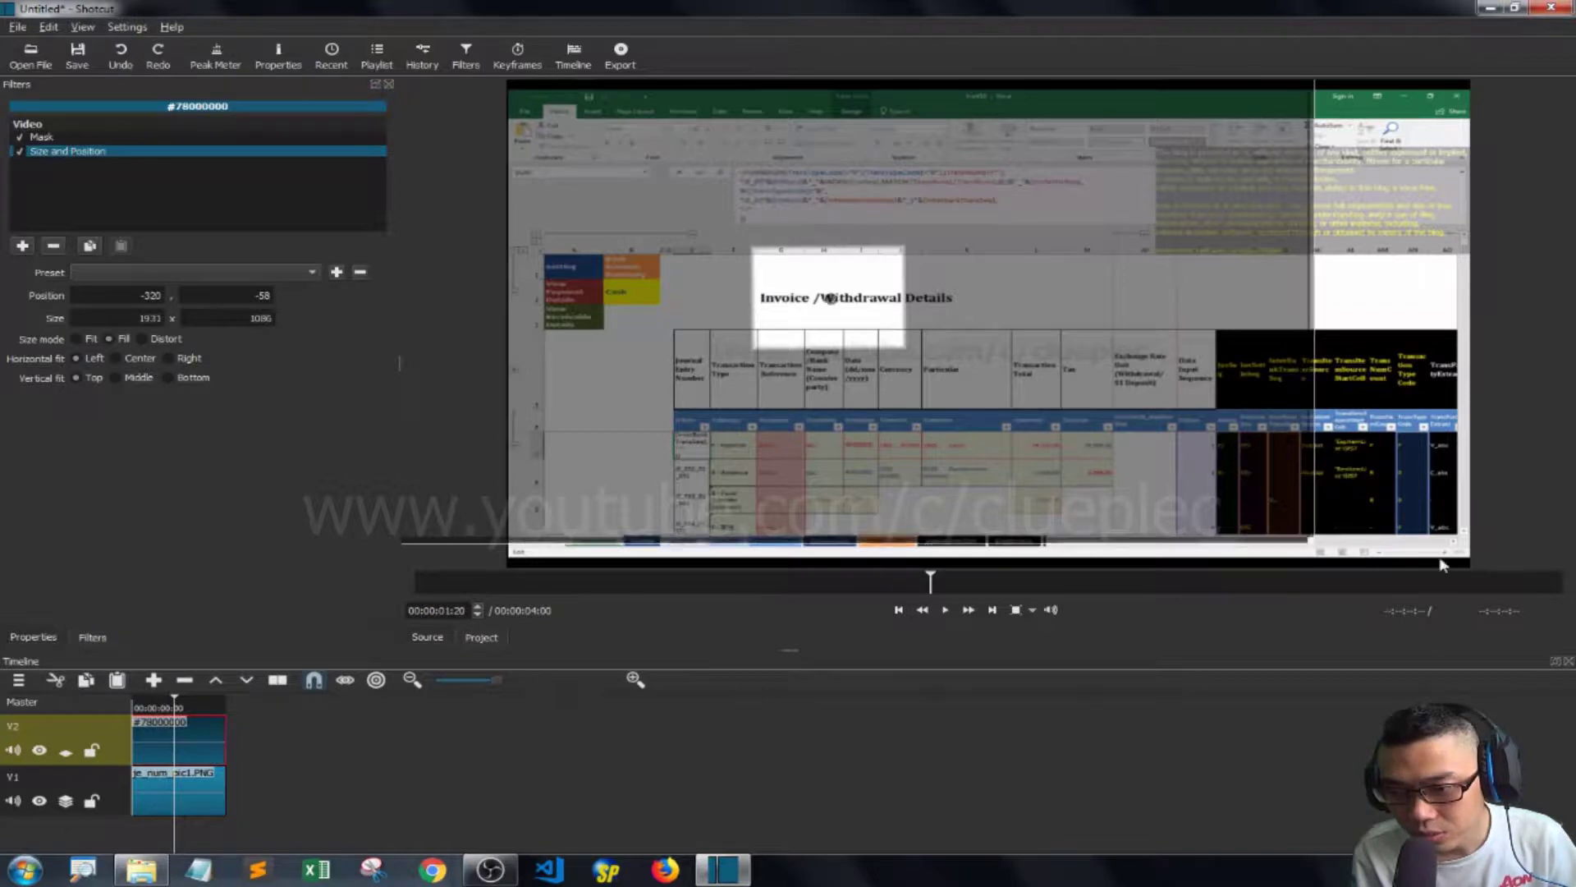
drag(1311, 548, 1453, 608)
drag(901, 333, 932, 288)
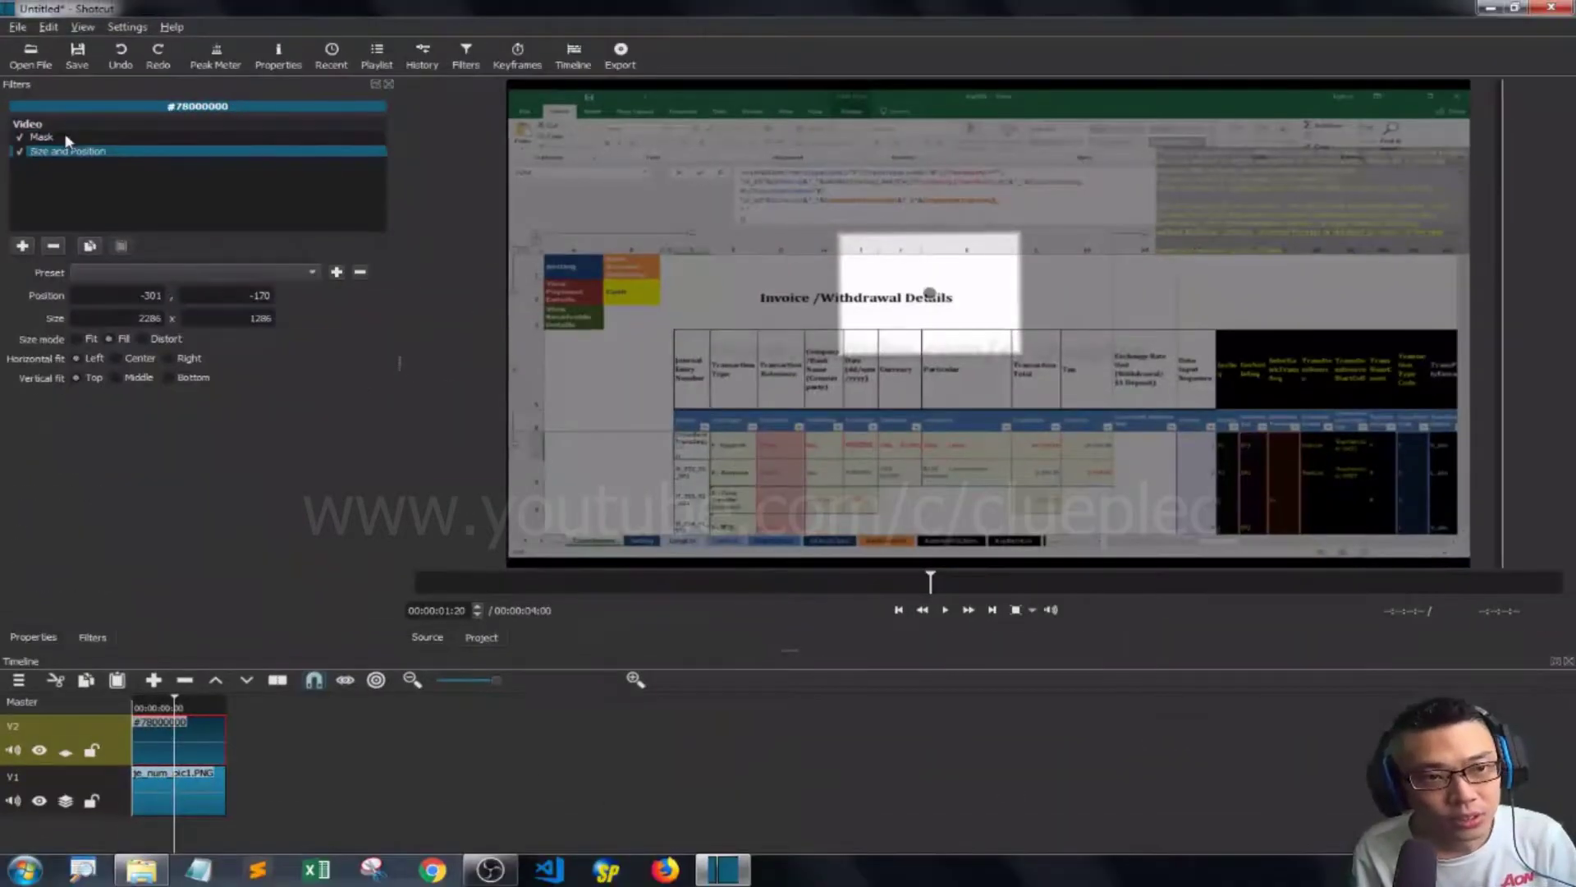
Set the Mask window to 44.80% horizontal, 12.22% width, 4.52% height, with 81% softness
click(68, 137)
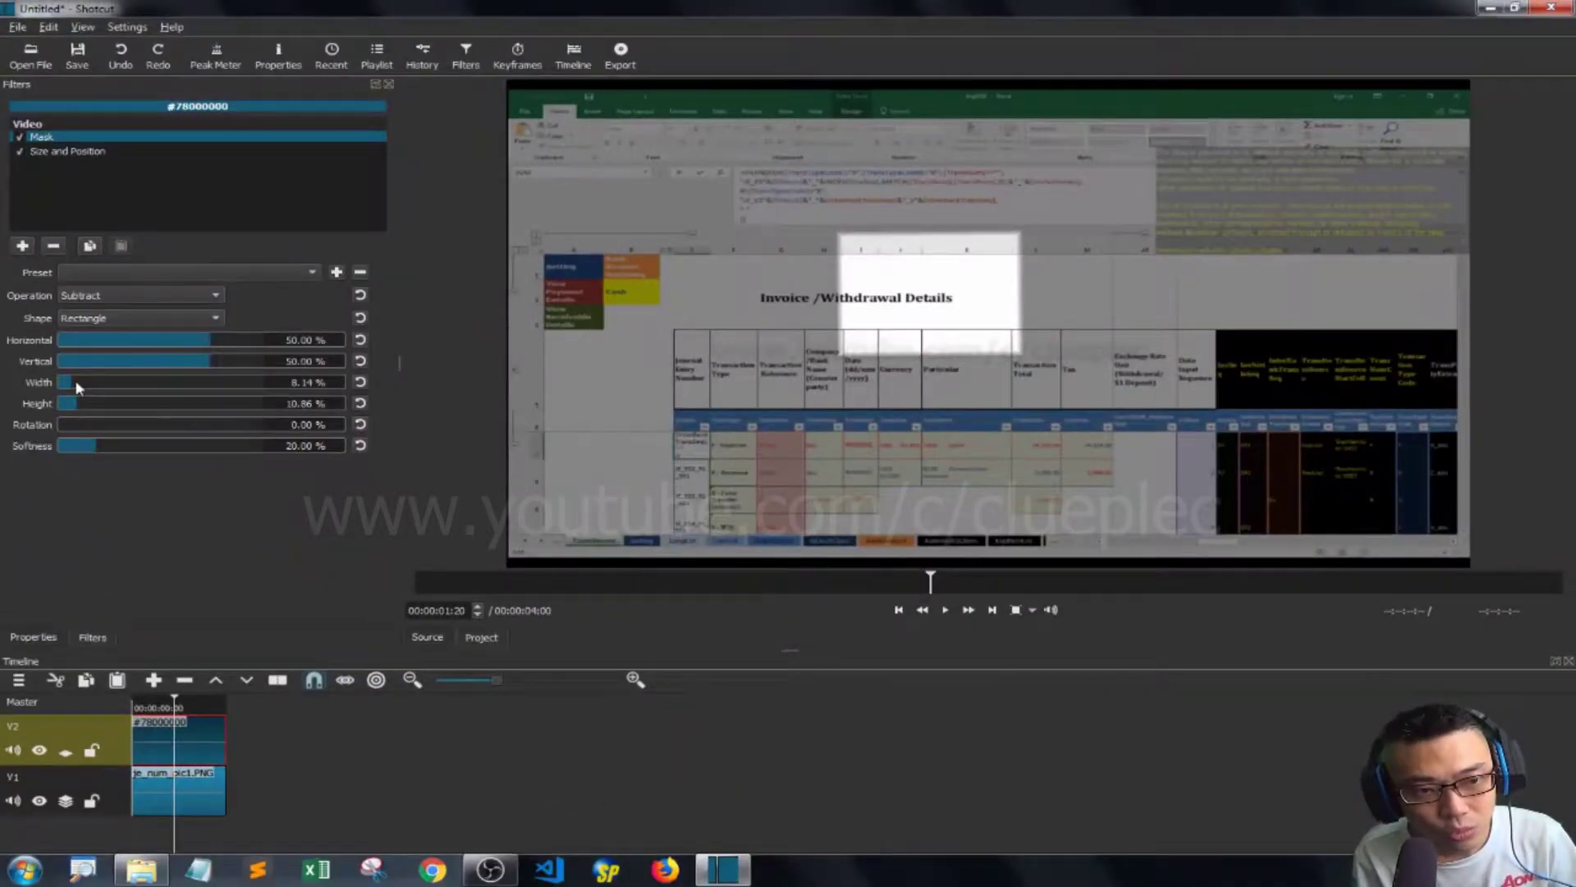
mouse_move(80, 383)
mouse_down()
mouse_move(98, 381)
mouse_move(78, 402)
mouse_move(92, 400)
mouse_move(64, 399)
mouse_move(86, 386)
mouse_up()
mouse_move(207, 341)
mouse_down()
mouse_move(176, 342)
mouse_move(217, 353)
mouse_up()
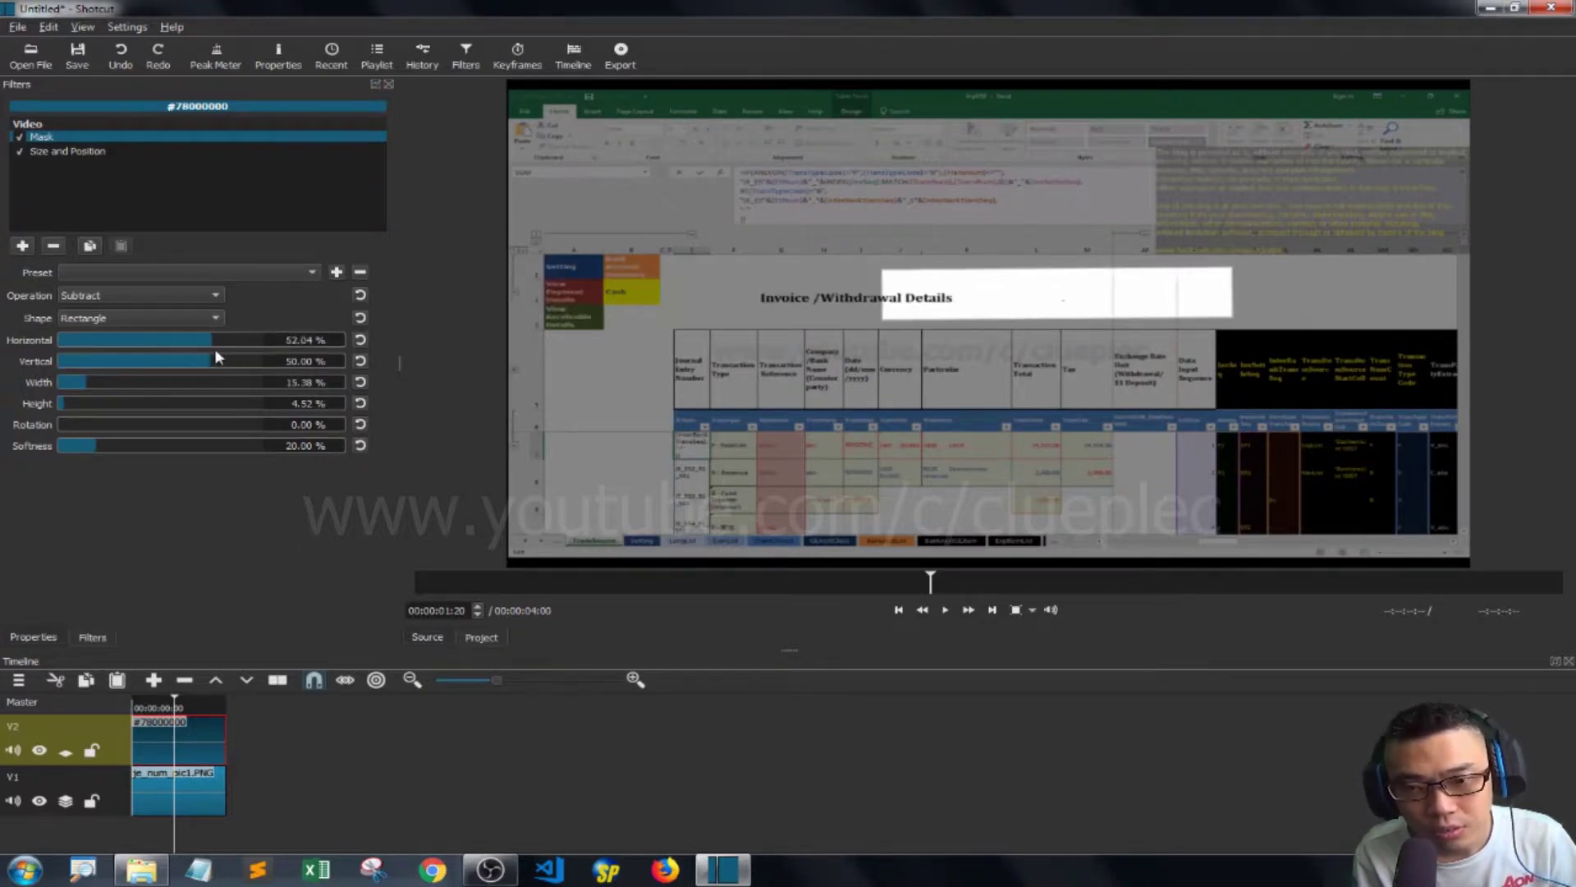
scroll(216, 352, down, 5)
scroll(83, 390, down, 2)
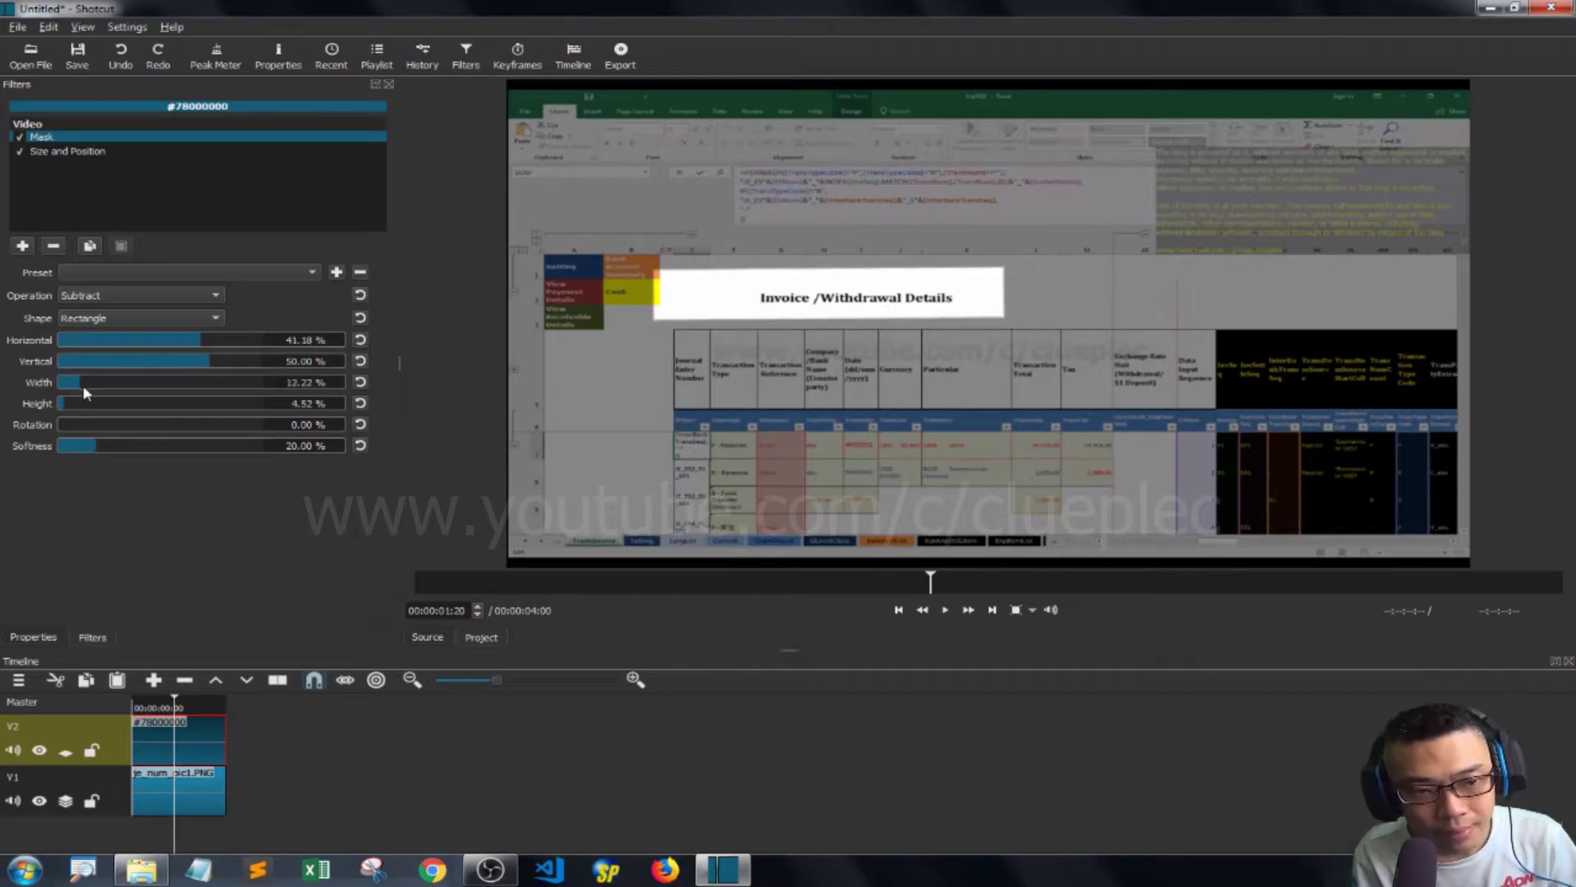
click(207, 341)
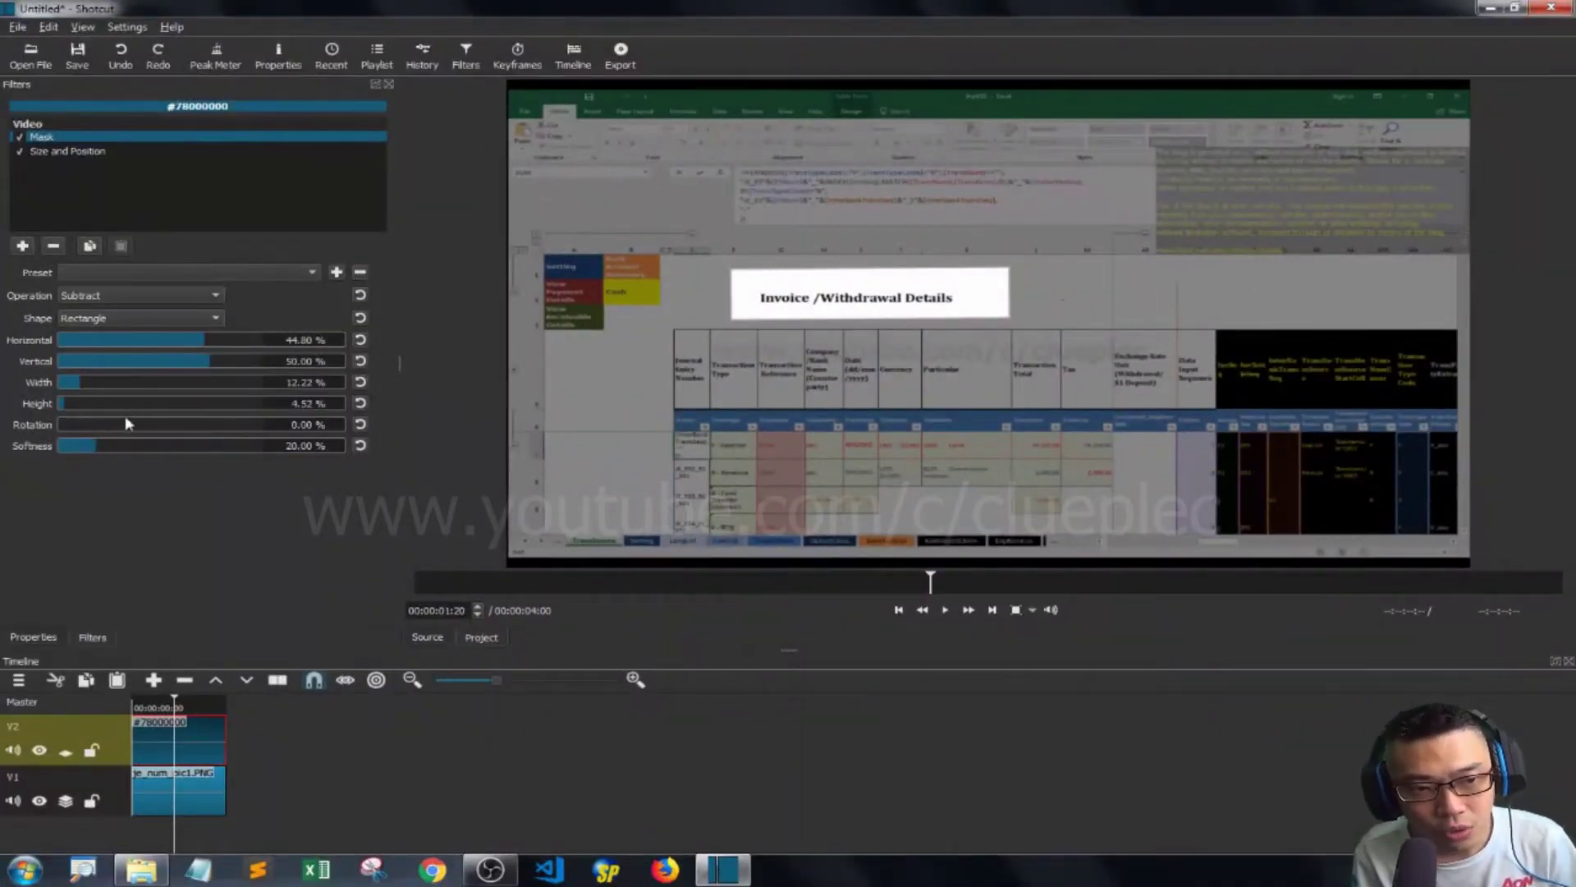
drag(91, 447, 222, 451)
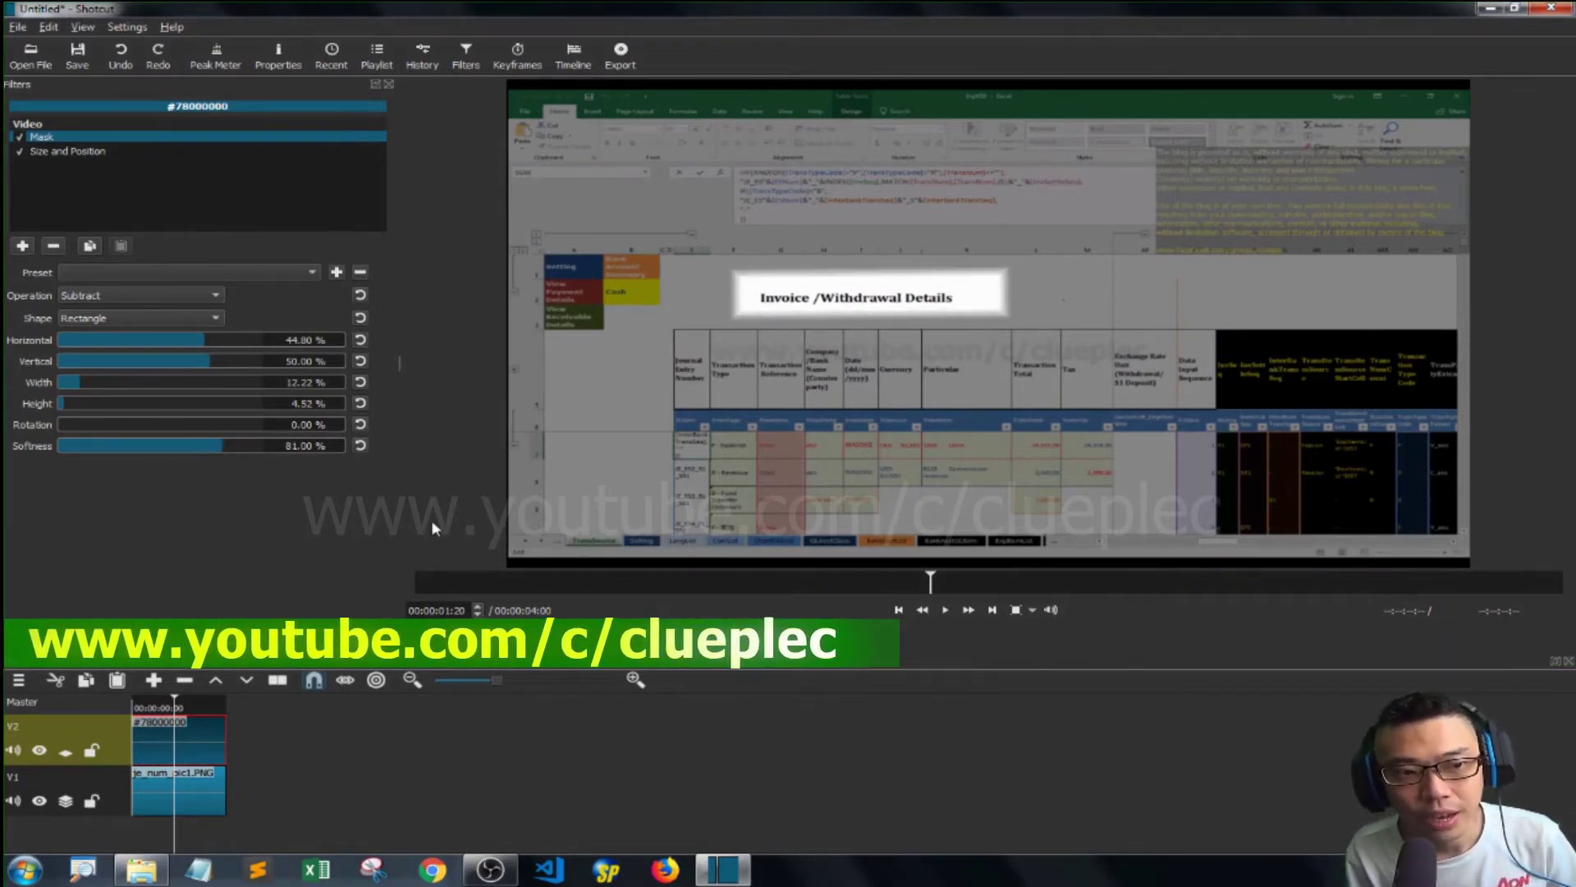